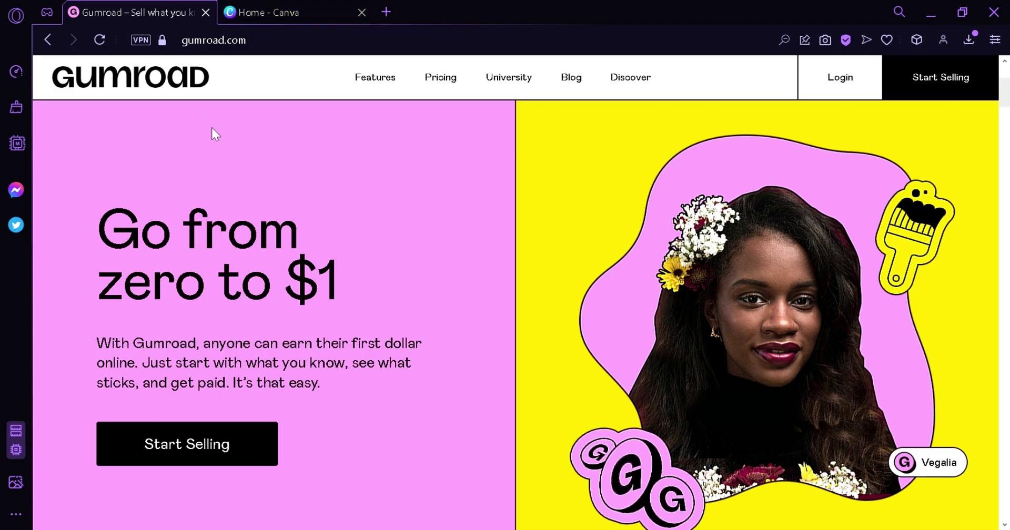
# Open the Gumroad seller sign-up page and view its registration options
pyautogui.click(222, 459)
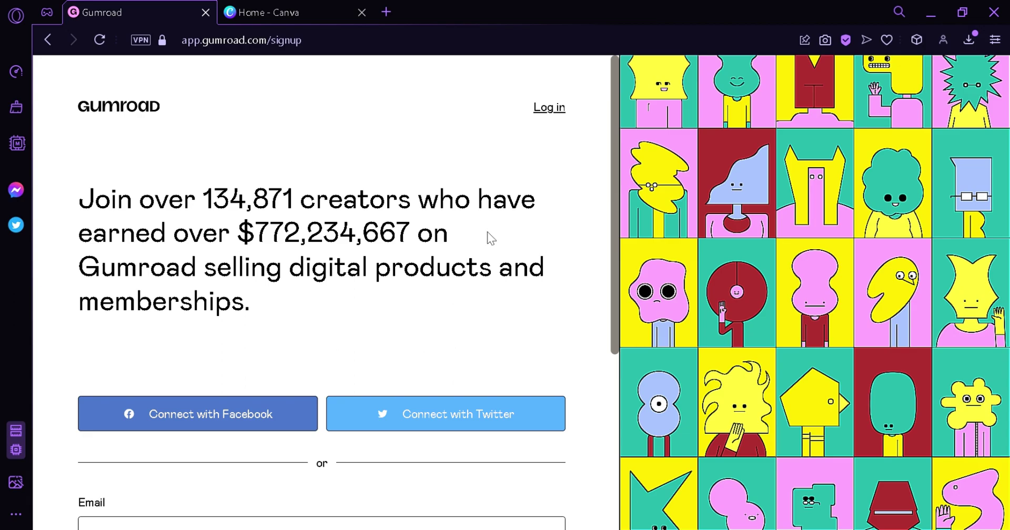
pyautogui.moveTo(617, 188); pyautogui.dragTo(625, 344)
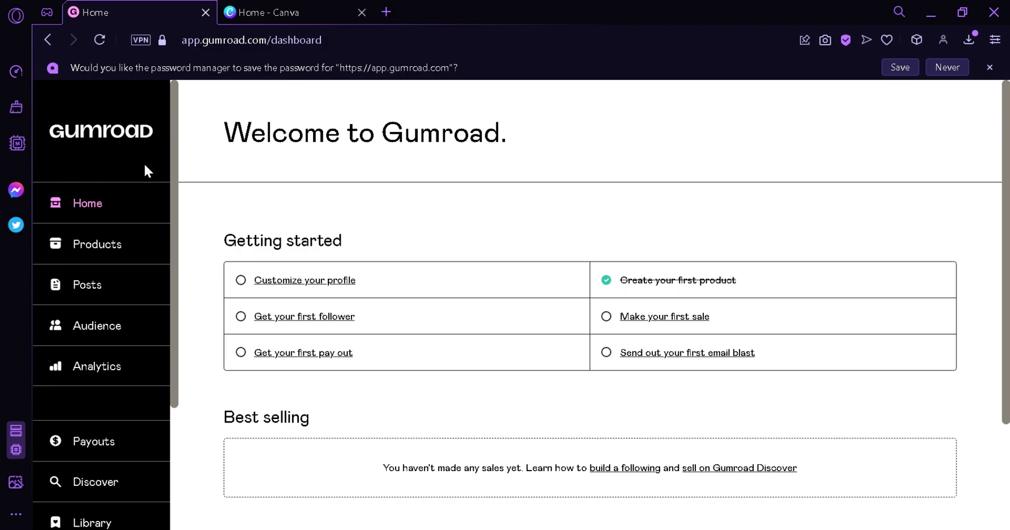
# Start a new product from the product list and name it "How to use gumraod"
pyautogui.click(121, 260)
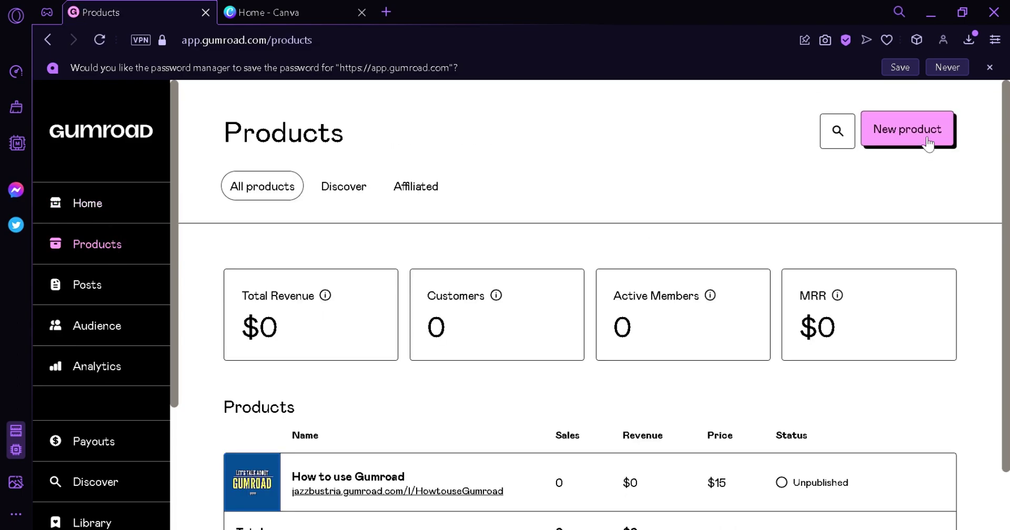
pyautogui.click(933, 117)
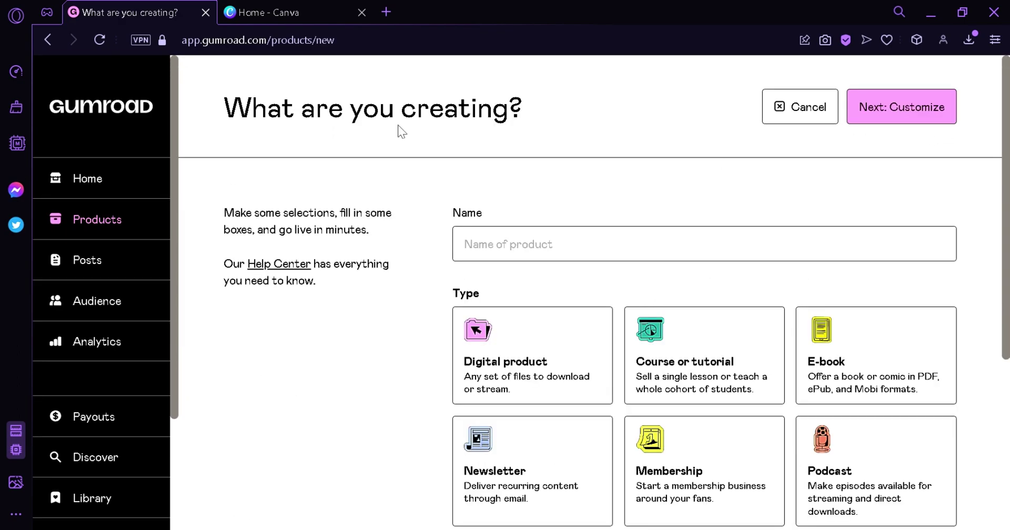
pyautogui.click(582, 261)
pyautogui.write('How to use Gumroad')
pyautogui.hotkey('ctrl', 'a')
pyautogui.press('BackSpace')
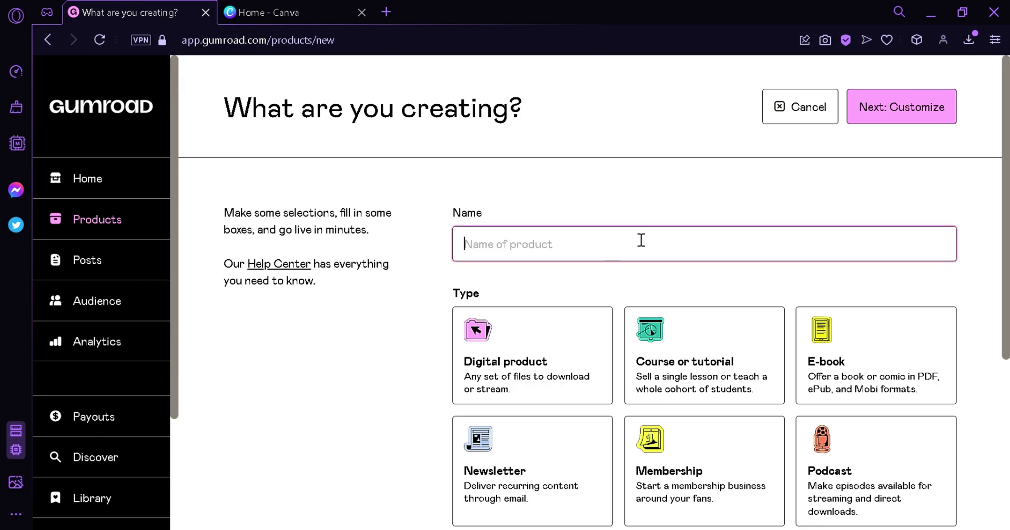
pyautogui.write('How to use')
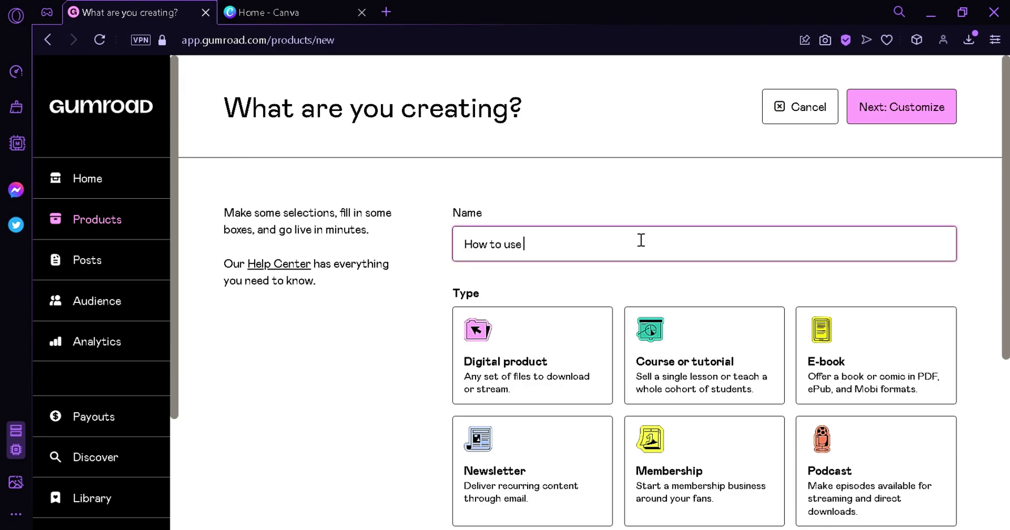
pyautogui.write(' gumraod')
pyautogui.click(411, 312)
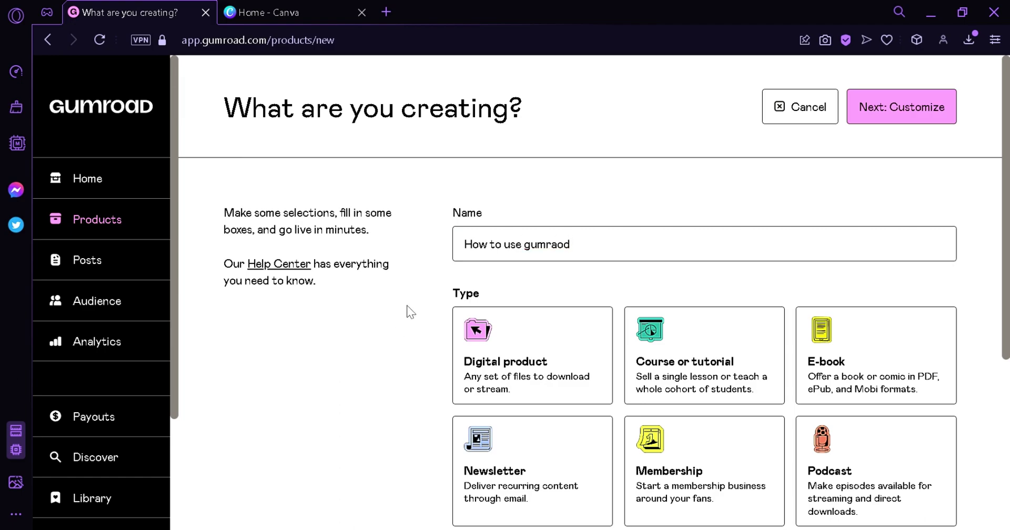
# Choose Digital product as the type, set the price to $10, and continue to the customization page
pyautogui.click(541, 334)
pyautogui.scroll(-5, 781, 264)
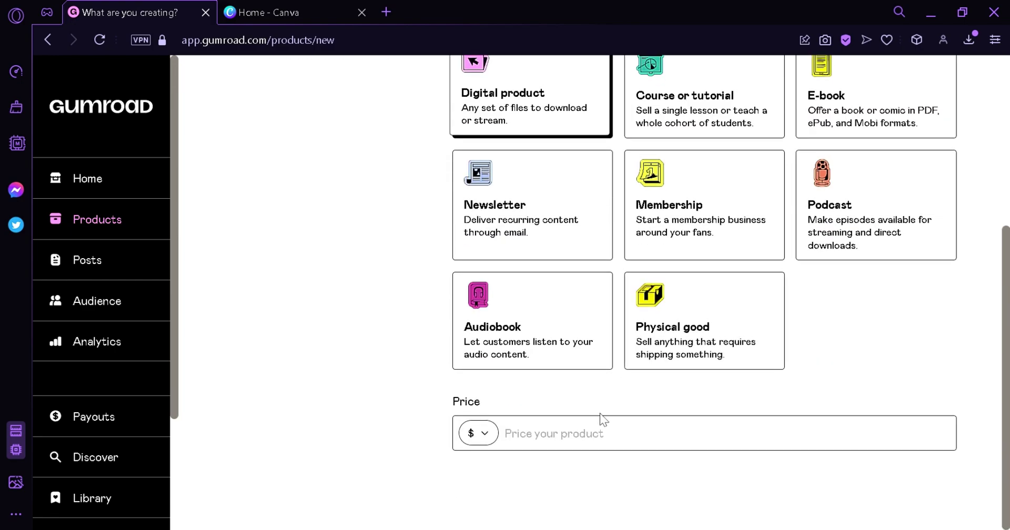
pyautogui.click(623, 442)
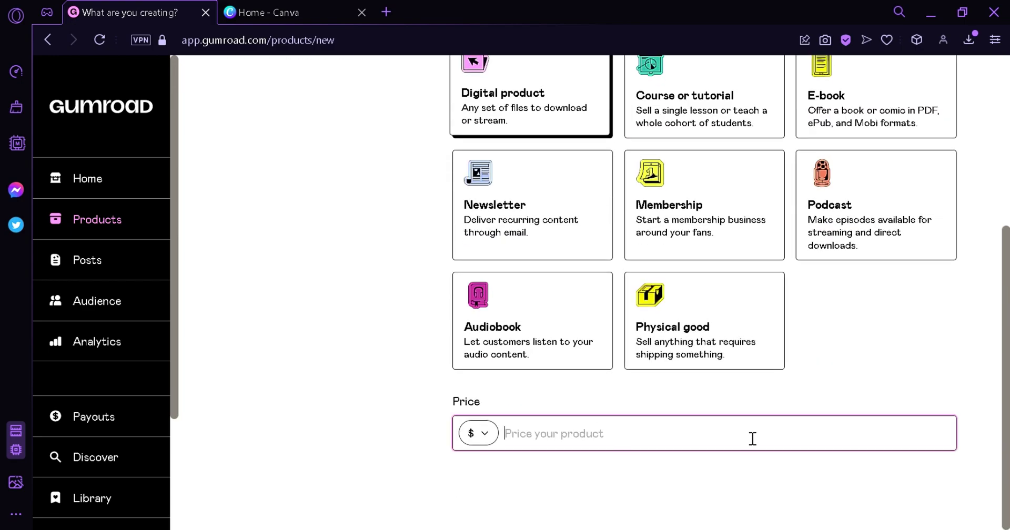
pyautogui.write('10')
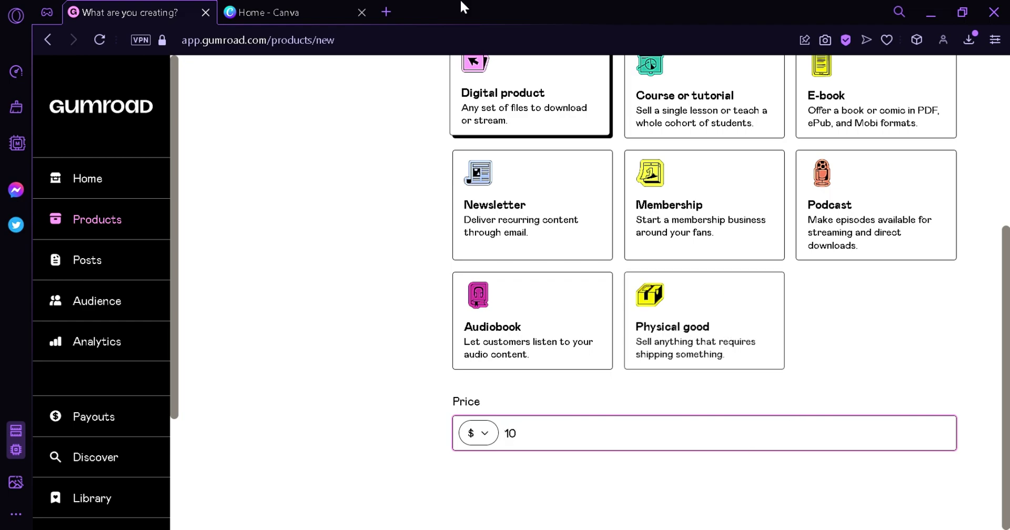
pyautogui.scroll(5, 1008, 202)
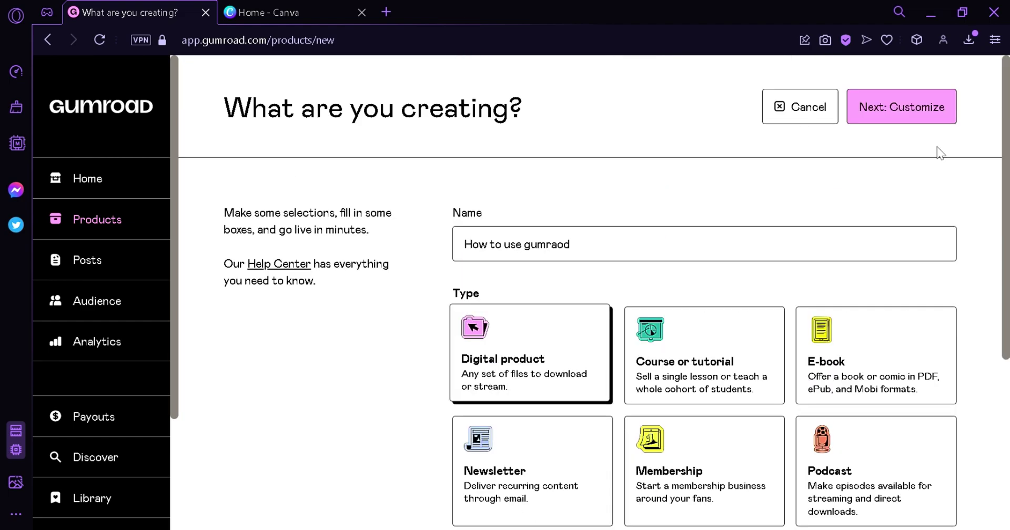
pyautogui.click(922, 120)
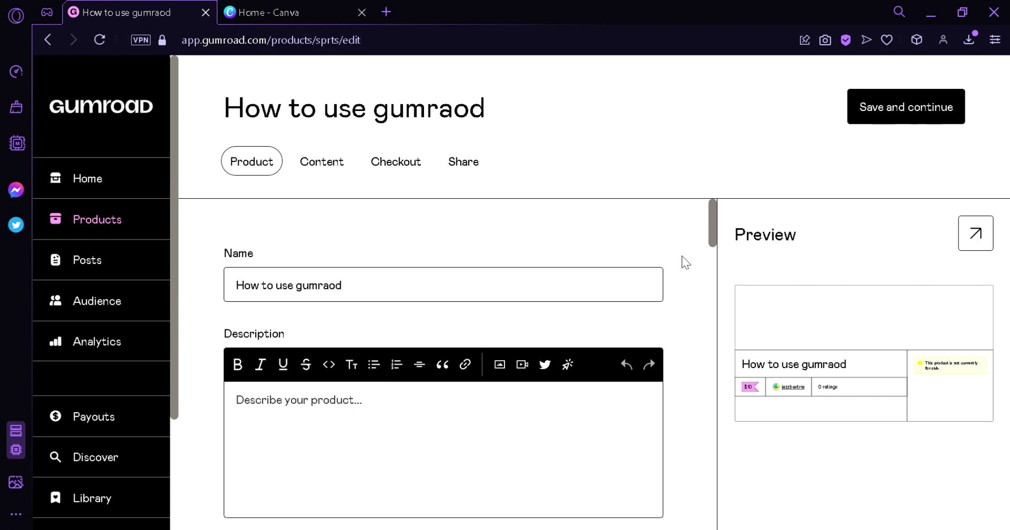
# Switch to Canva and search for "ebook cover" templates
pyautogui.moveTo(703, 239); pyautogui.dragTo(722, 207)
pyautogui.hotkey('ctrl', 'Tab')
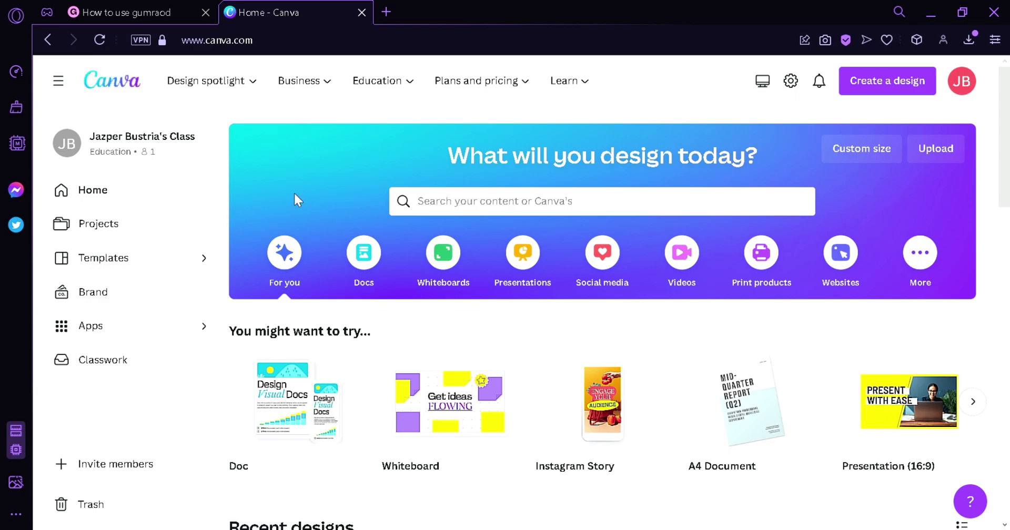
pyautogui.click(483, 214)
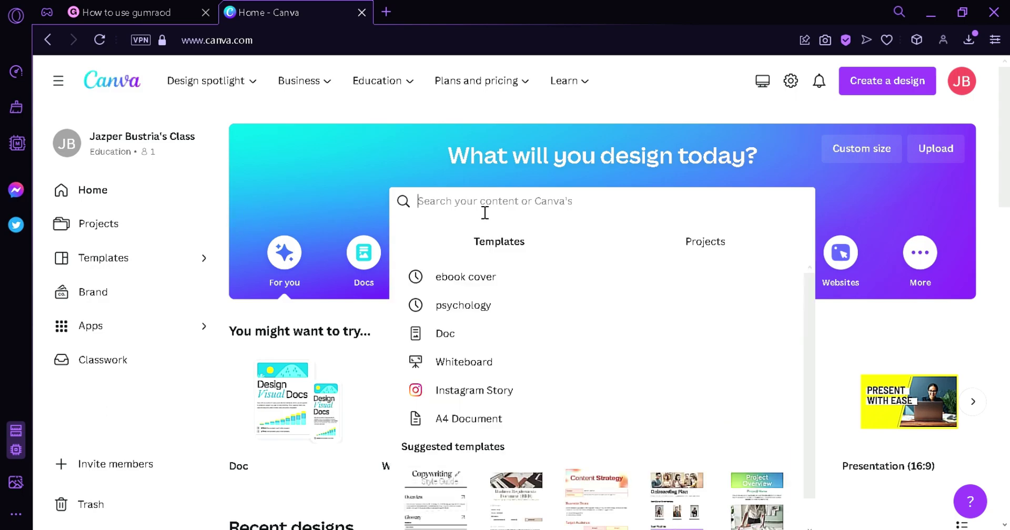
pyautogui.write('ebook cover')
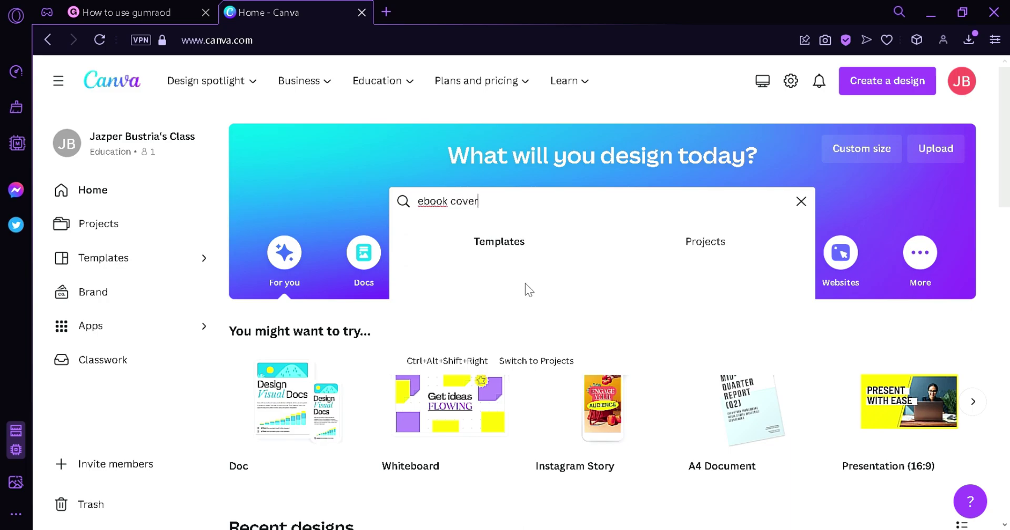
pyautogui.press('Return')
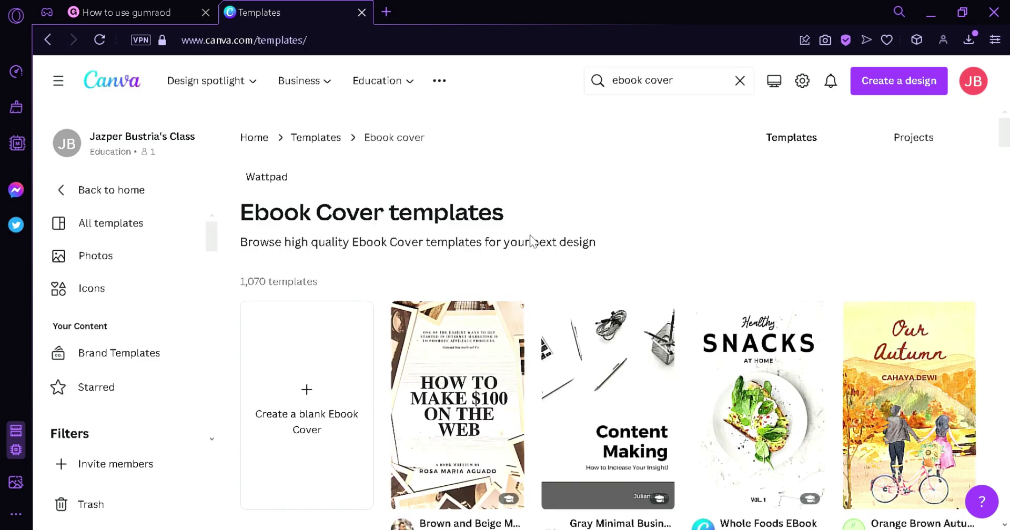
# Open the Blue Business Guide Ebook template for customization
pyautogui.moveTo(1005, 147); pyautogui.dragTo(1008, 237)
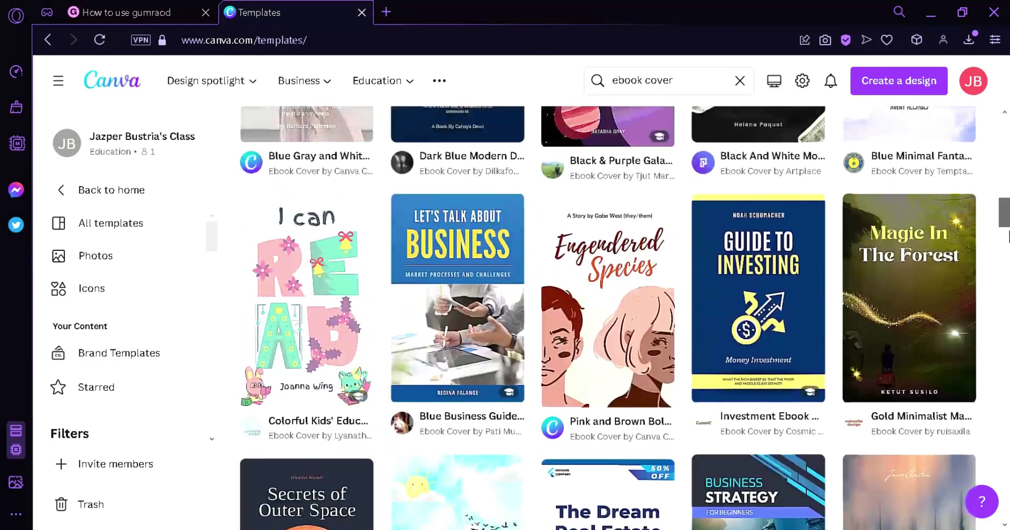
pyautogui.click(472, 293)
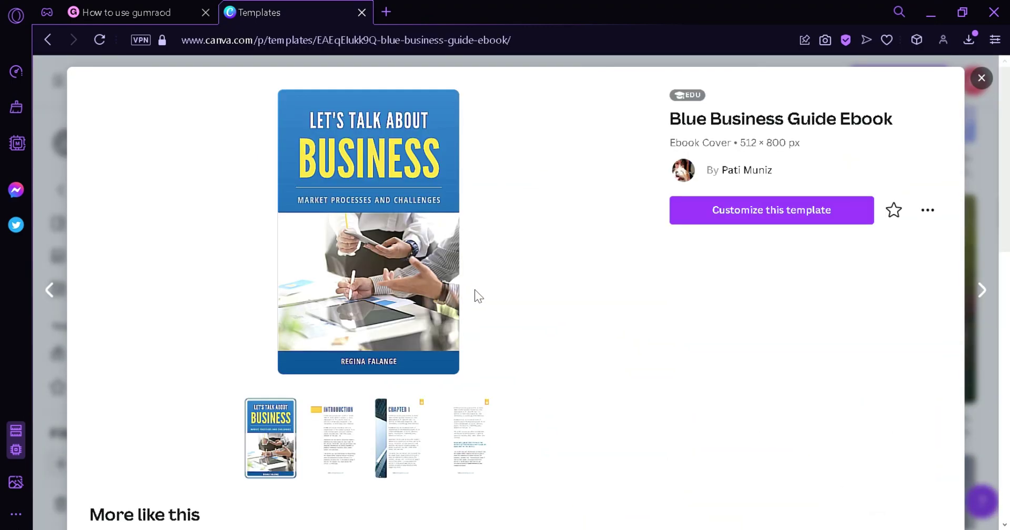
pyautogui.click(704, 209)
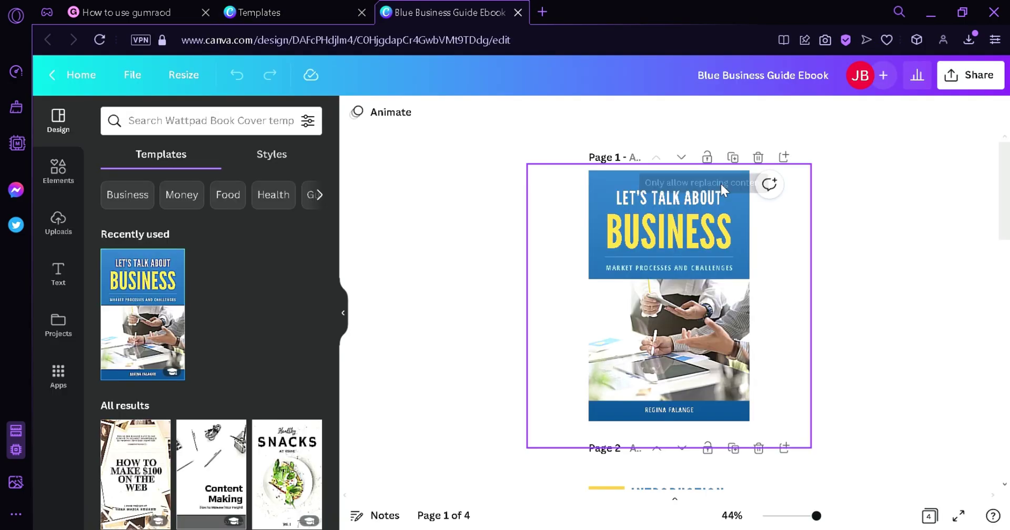
# Delete the introduction page and the two pages after it, keeping only the cover page
pyautogui.click(725, 221)
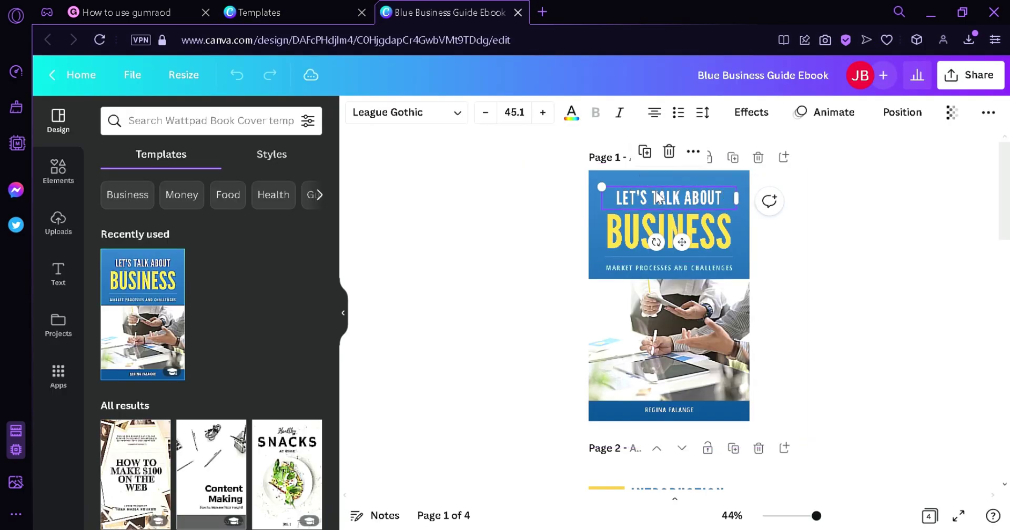
pyautogui.click(727, 269)
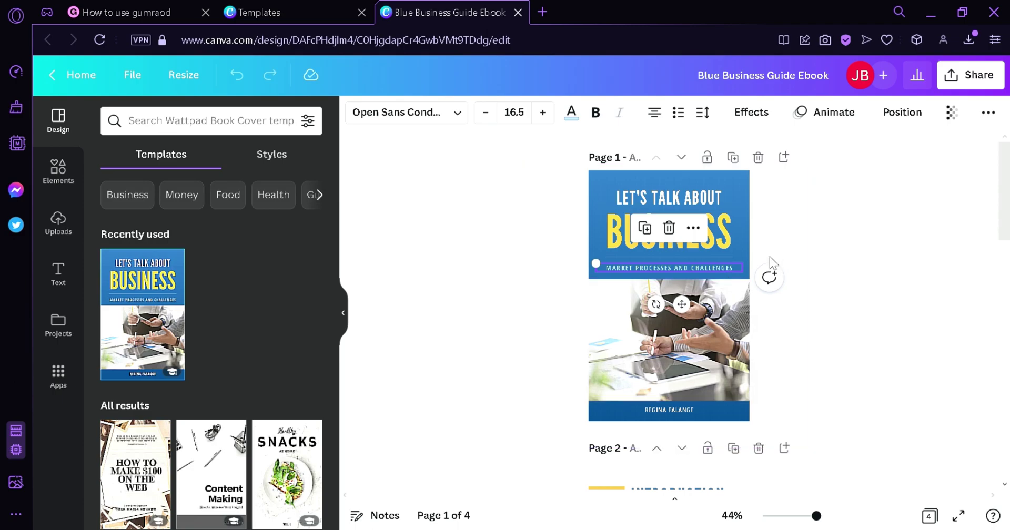
pyautogui.click(996, 246)
pyautogui.moveTo(1004, 221); pyautogui.dragTo(1007, 442)
pyautogui.scroll(10, 784, 221)
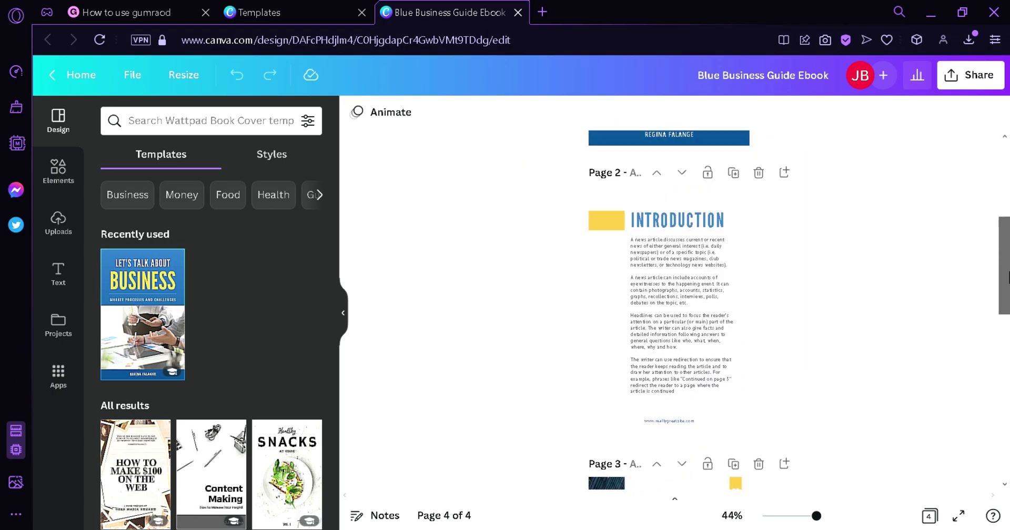
pyautogui.click(758, 201)
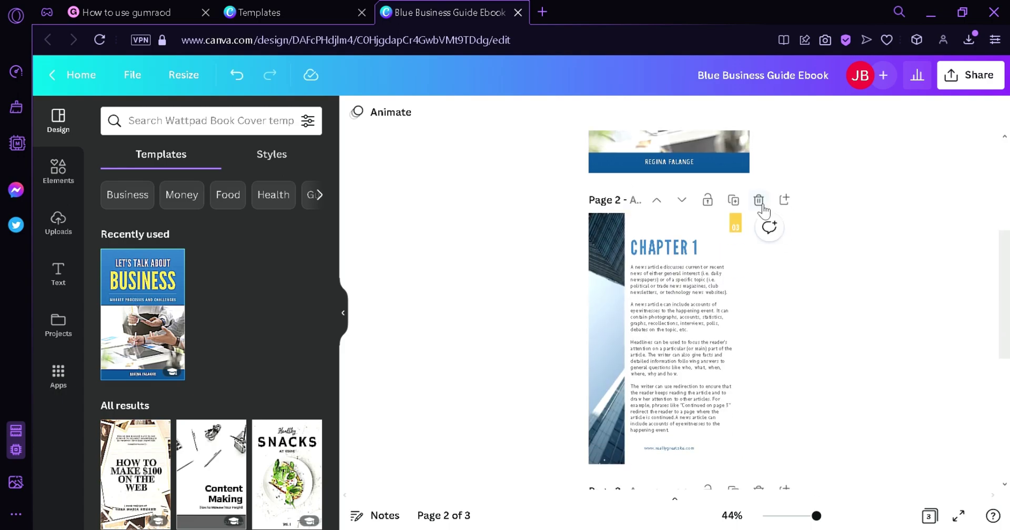
pyautogui.click(758, 201)
pyautogui.click(758, 201)
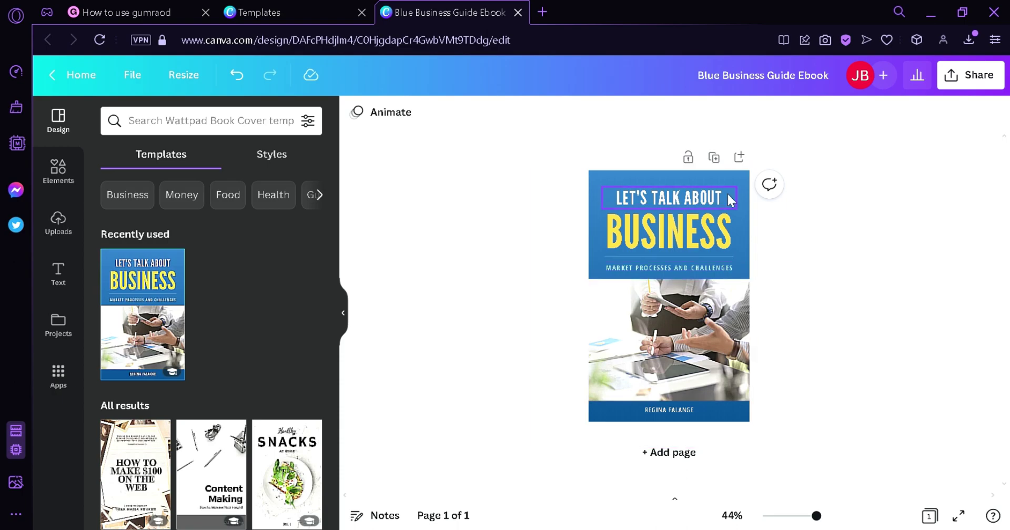
# Remove the photo from the cover and enlarge its empty frame to fill the whole page
pyautogui.scroll(2, 826, 345)
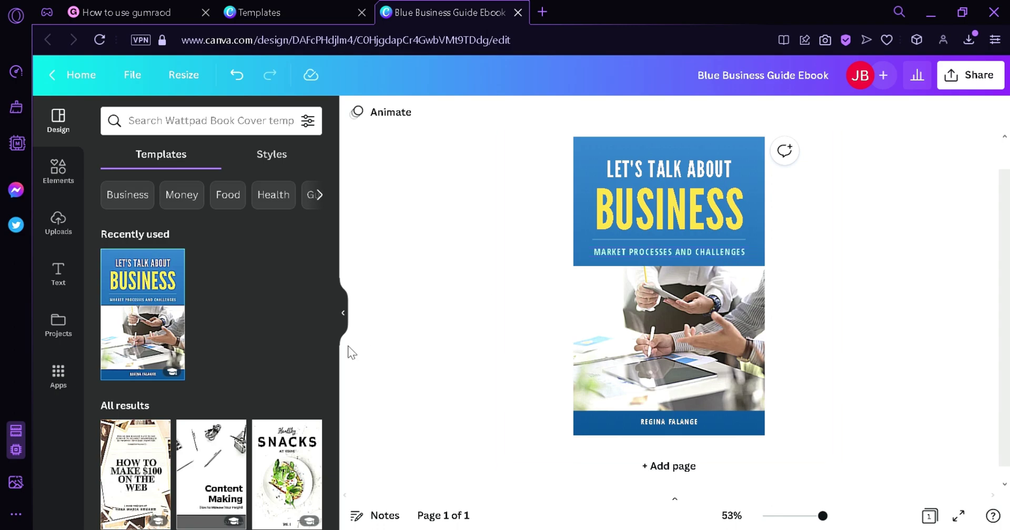
pyautogui.click(343, 314)
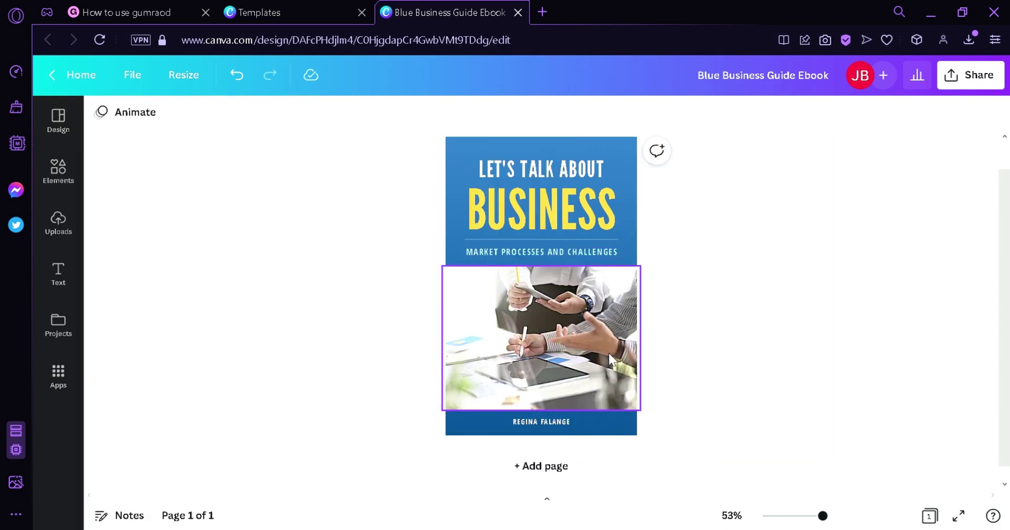
pyautogui.click(580, 367)
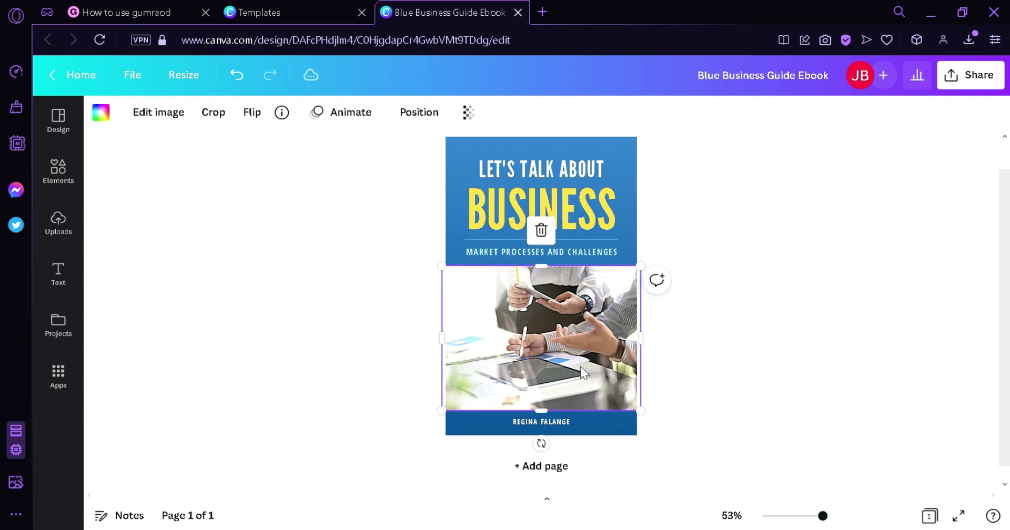
pyautogui.press('Delete')
pyautogui.moveTo(582, 365); pyautogui.dragTo(588, 244)
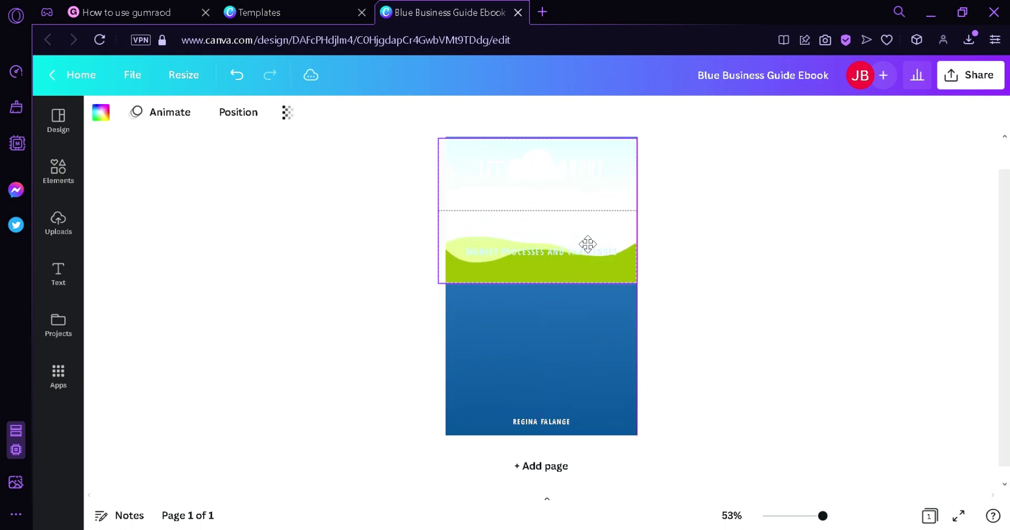
pyautogui.moveTo(647, 286); pyautogui.dragTo(653, 445)
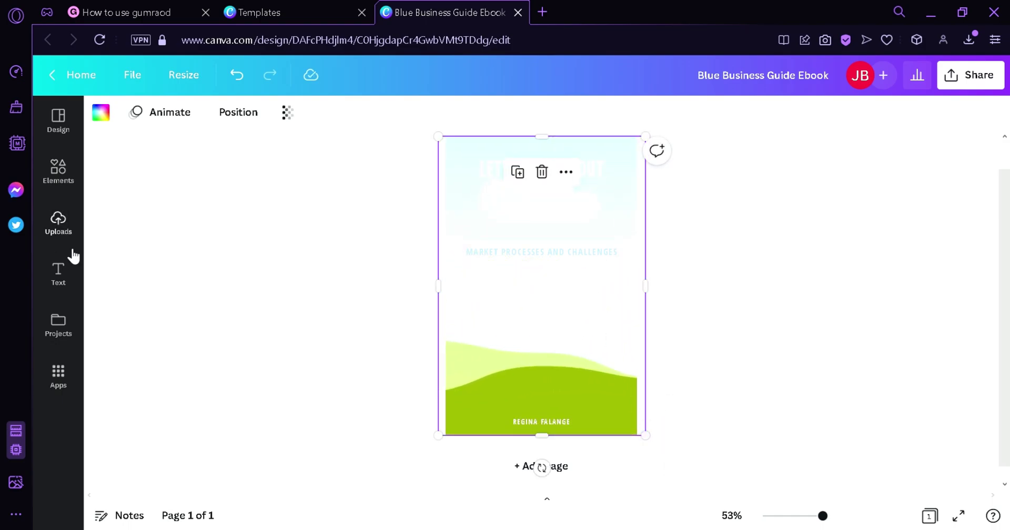
# Search the element photos for "business" and fill the cover's empty frame with the photo of hands over printed charts
pyautogui.click(58, 171)
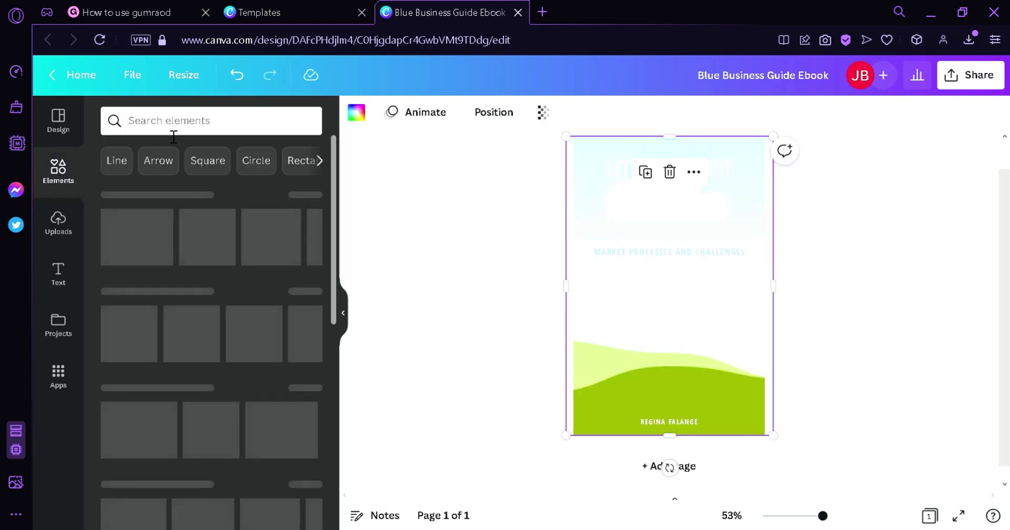
pyautogui.write('business')
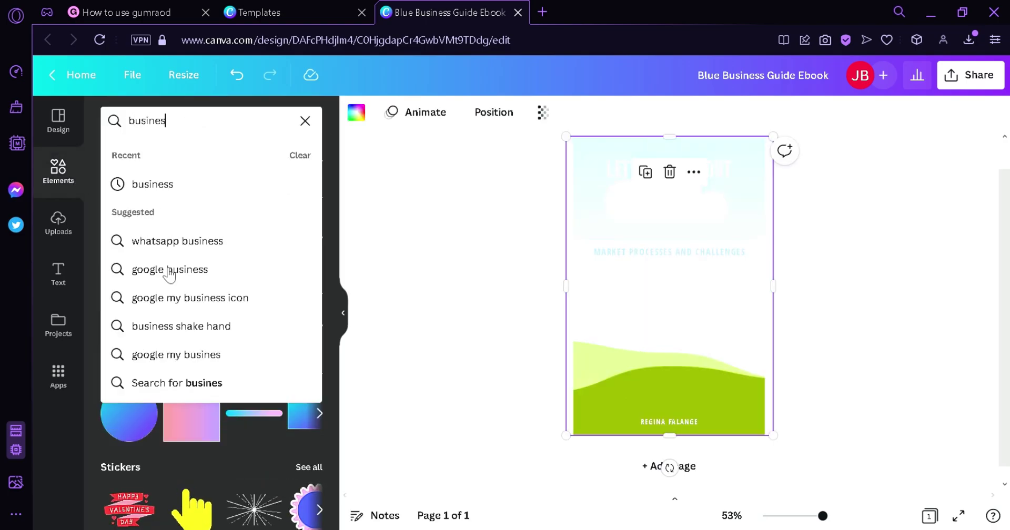
pyautogui.press('Return')
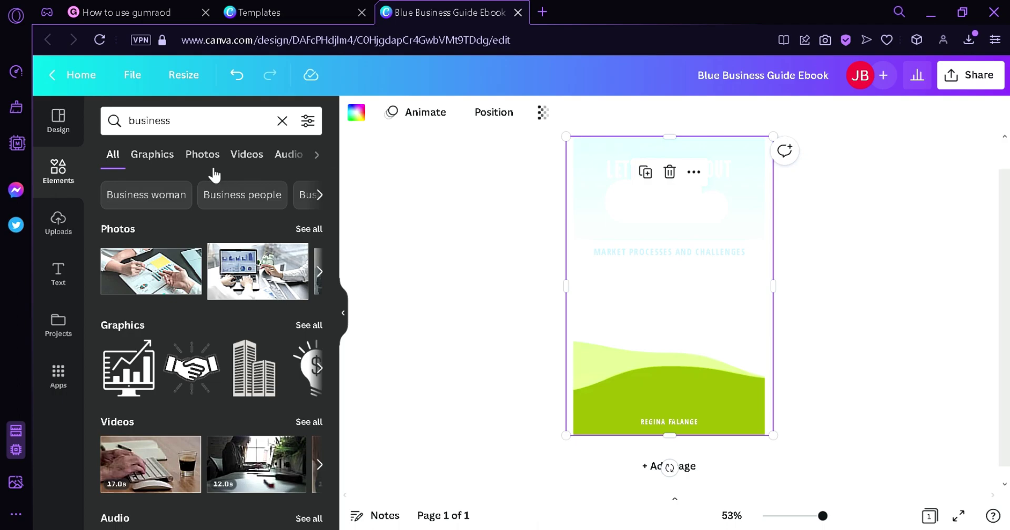
pyautogui.click(204, 156)
pyautogui.scroll(-3, 315, 263)
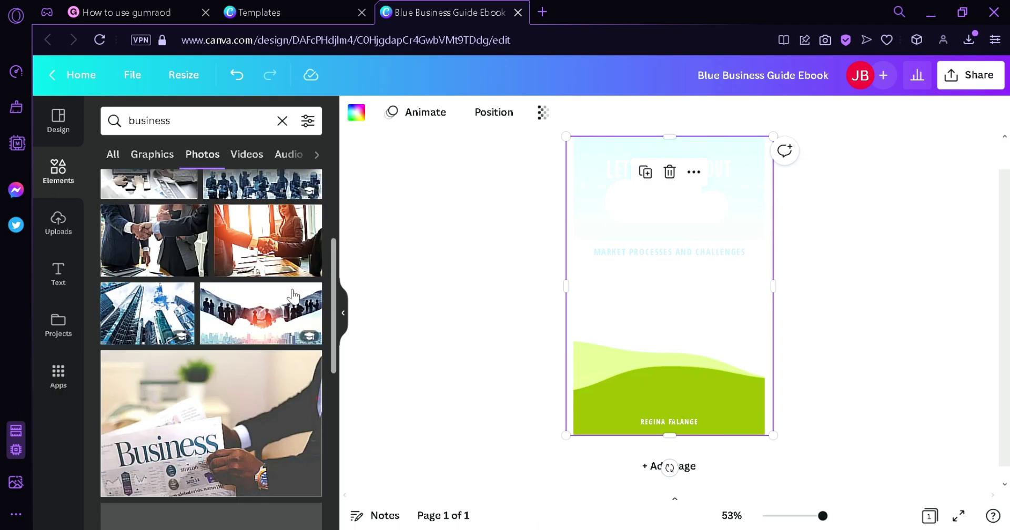
pyautogui.scroll(-2, 332, 371)
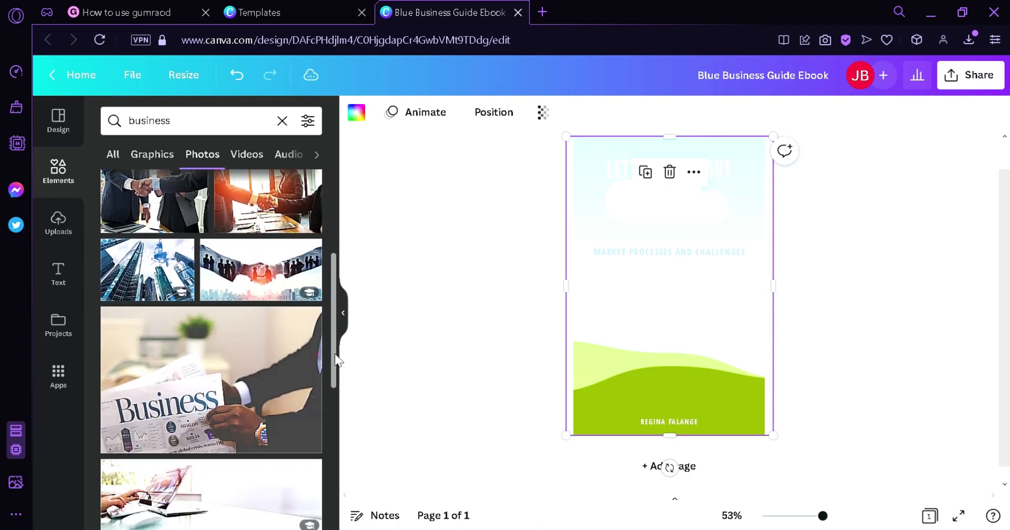
pyautogui.moveTo(333, 363); pyautogui.dragTo(344, 247)
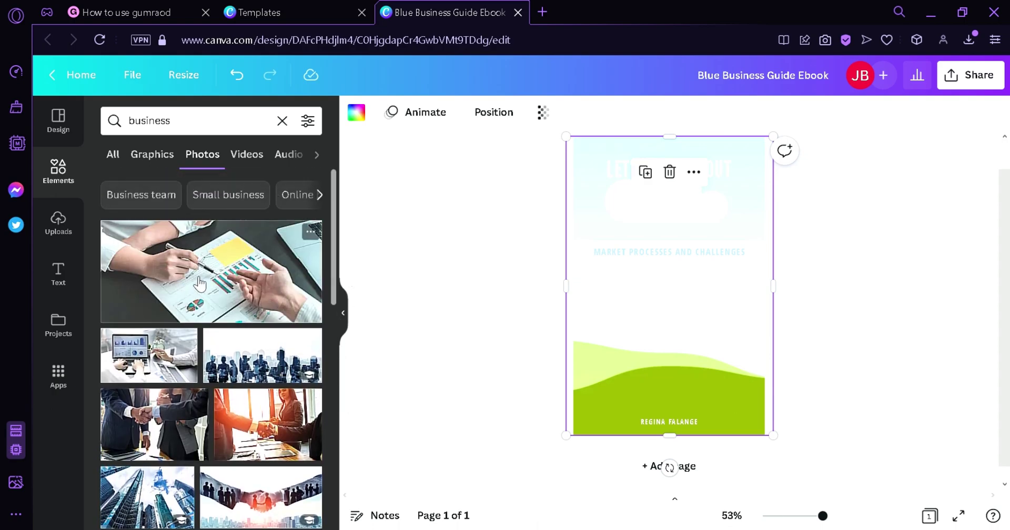
pyautogui.moveTo(213, 291); pyautogui.dragTo(622, 314)
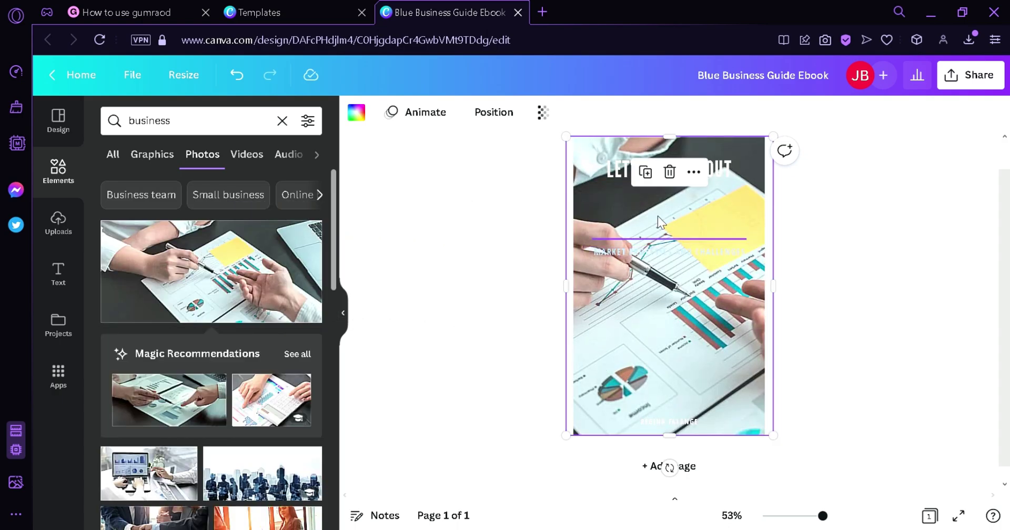
# Reposition the photo inside the cover frame so the pie chart and pen stay within the crop
pyautogui.doubleClick(670, 337)
pyautogui.moveTo(669, 337); pyautogui.dragTo(648, 359)
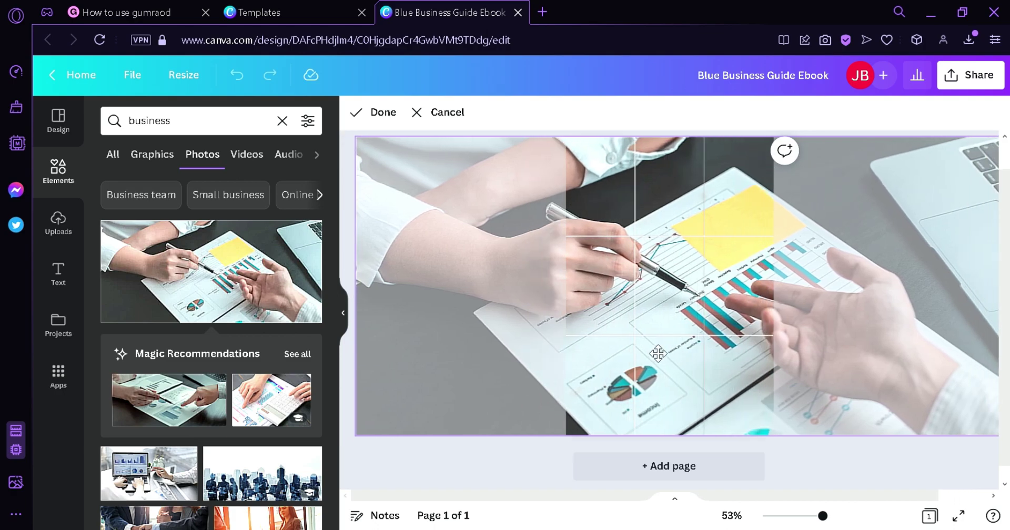
pyautogui.click(533, 469)
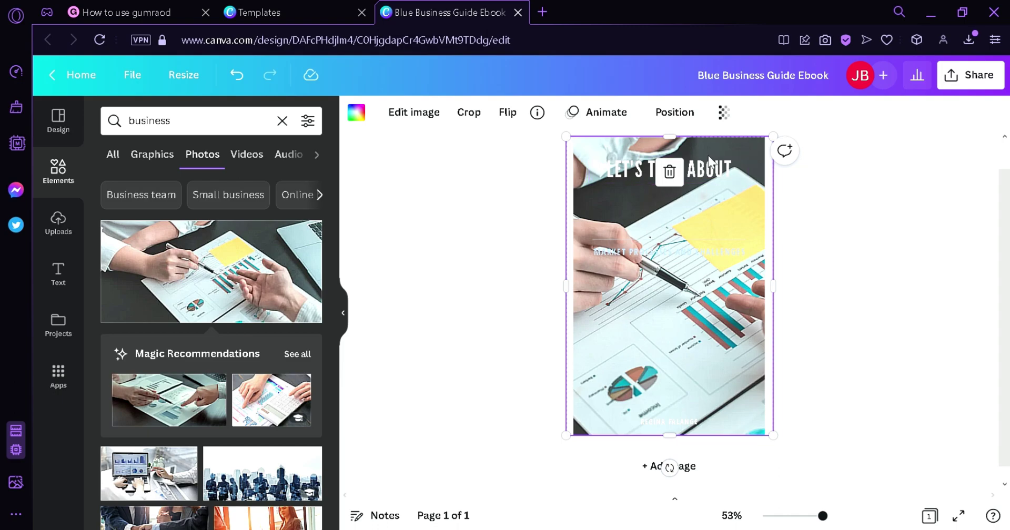
# Rearrange the cover photo's layer order so it sits behind all the title text but above the blue background
pyautogui.click(693, 117)
pyautogui.click(639, 154)
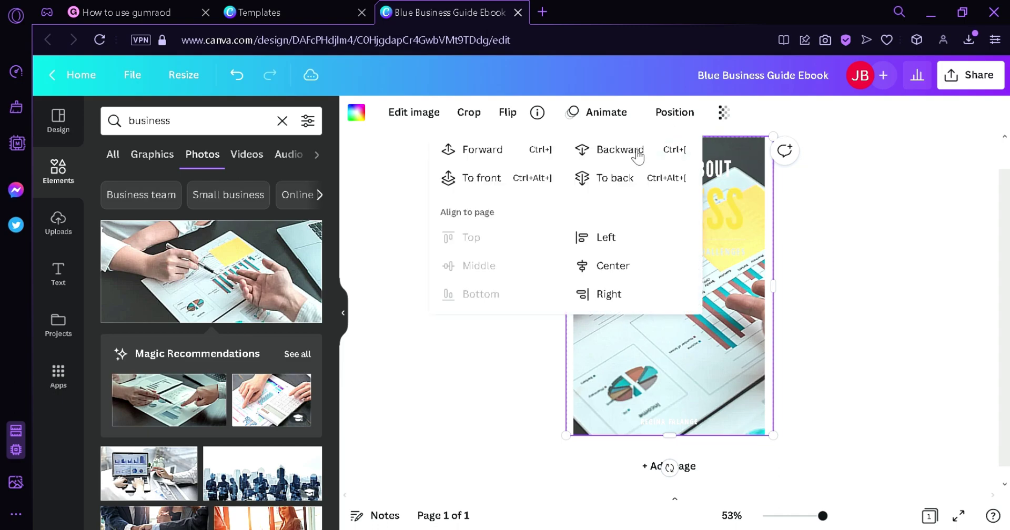
pyautogui.click(638, 155)
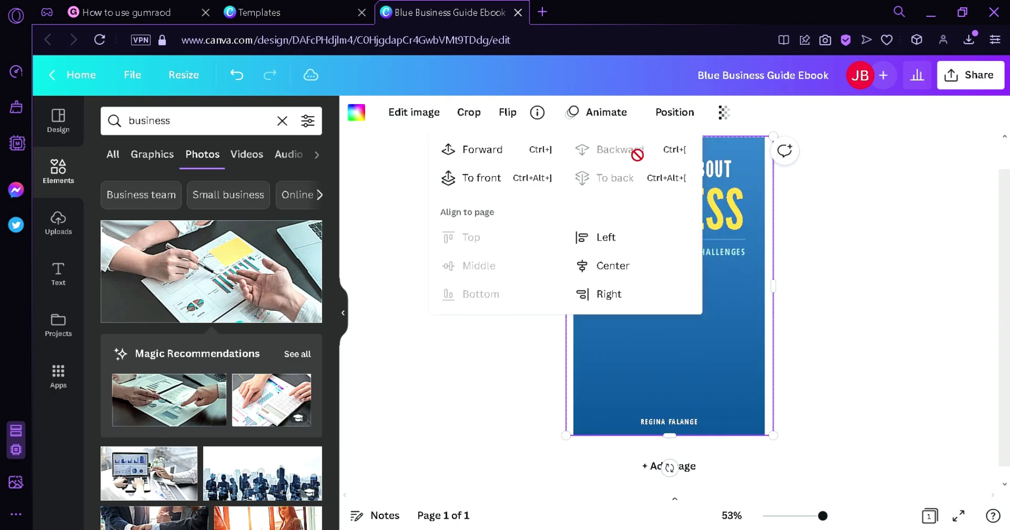
pyautogui.click(508, 155)
pyautogui.click(500, 421)
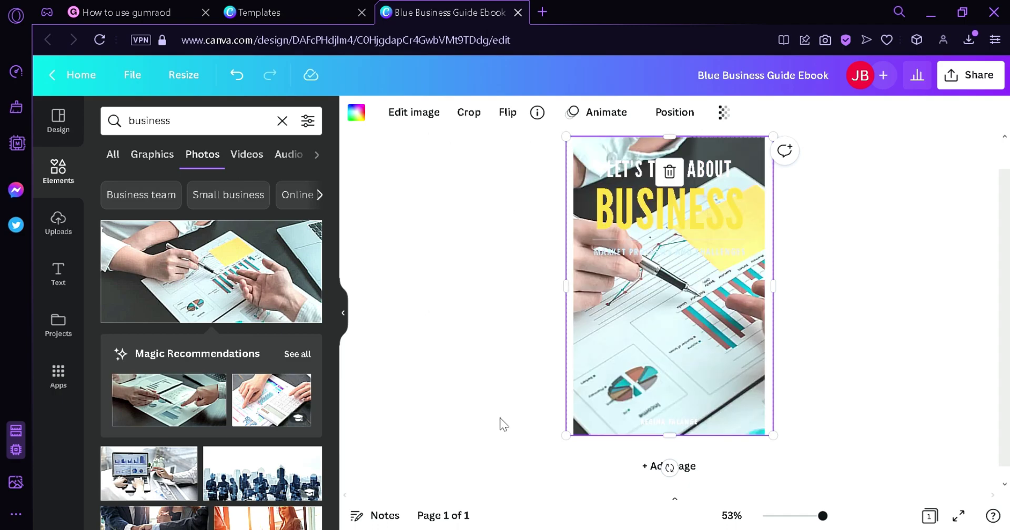
pyautogui.click(504, 213)
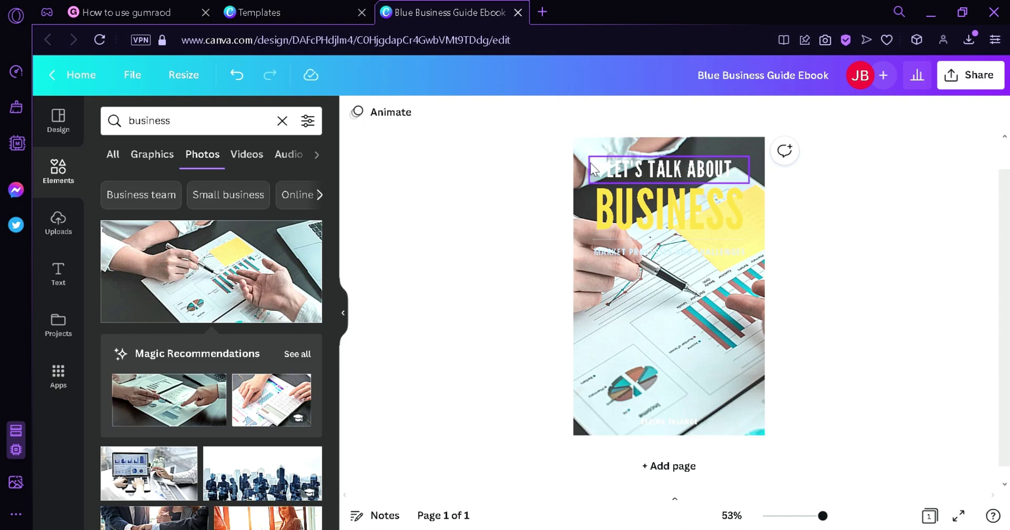
# Move the three text lines, "LET'S TALK ABOUT", "BUSINESS" and the subtitle, together down to the middle of the cover
pyautogui.click(637, 178)
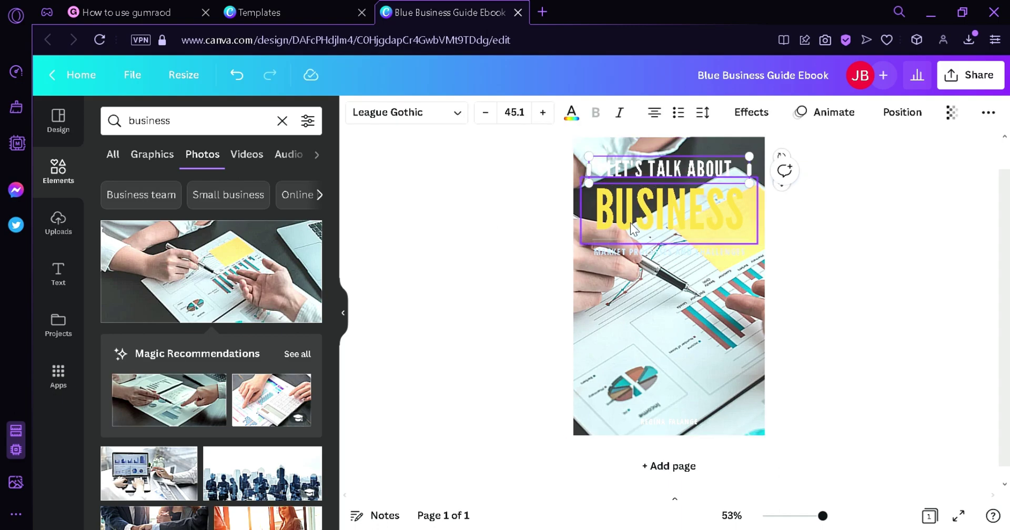
pyautogui.keyDown('shift'); pyautogui.click(611, 254); pyautogui.keyUp('shift')
pyautogui.moveTo(660, 214); pyautogui.dragTo(659, 297)
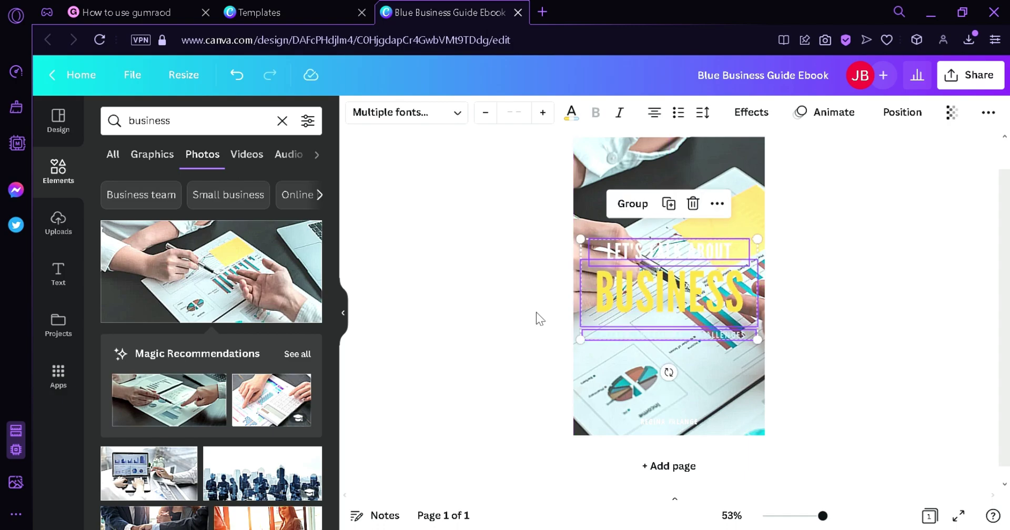
# Add a blue rectangle as a full-width band across the cover's middle and send it backward behind the title text
pyautogui.click(58, 171)
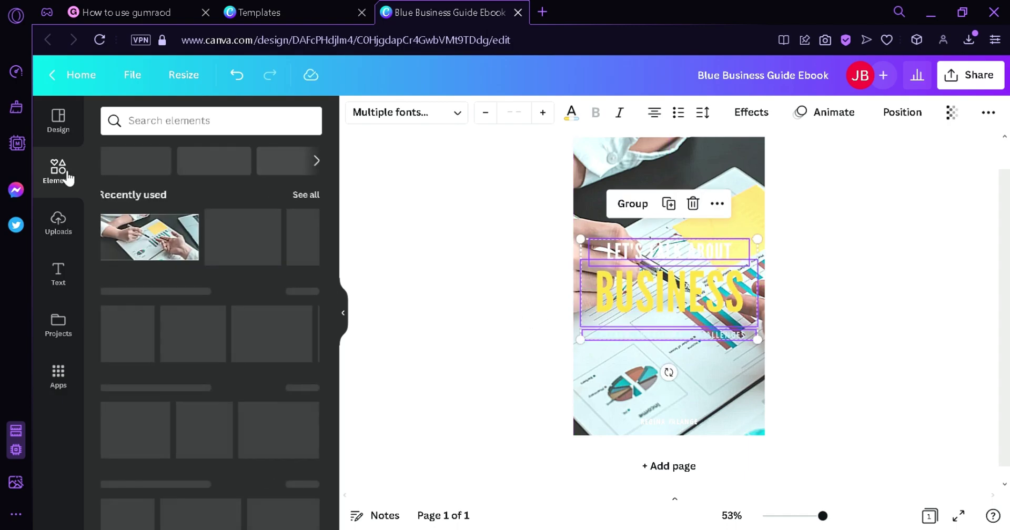
pyautogui.moveTo(134, 334); pyautogui.dragTo(801, 364)
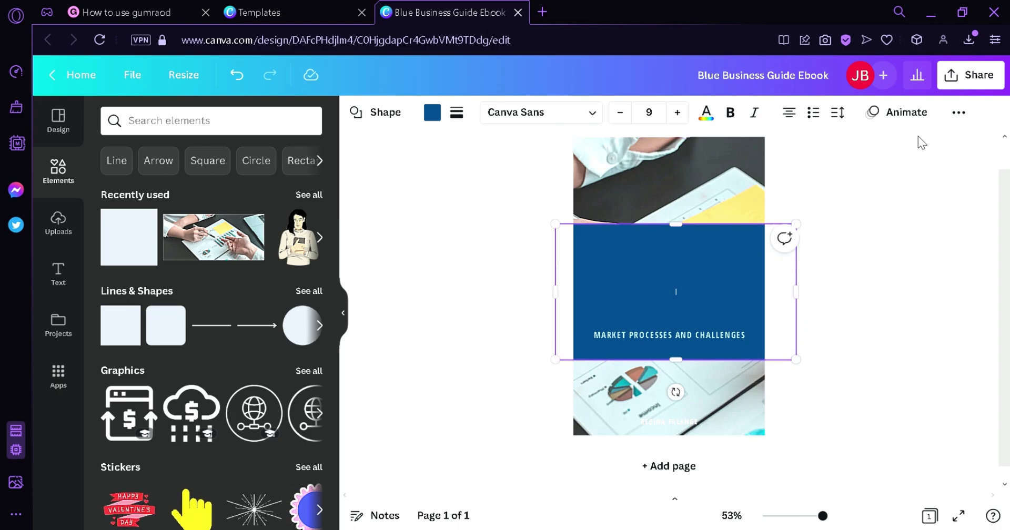
pyautogui.click(959, 112)
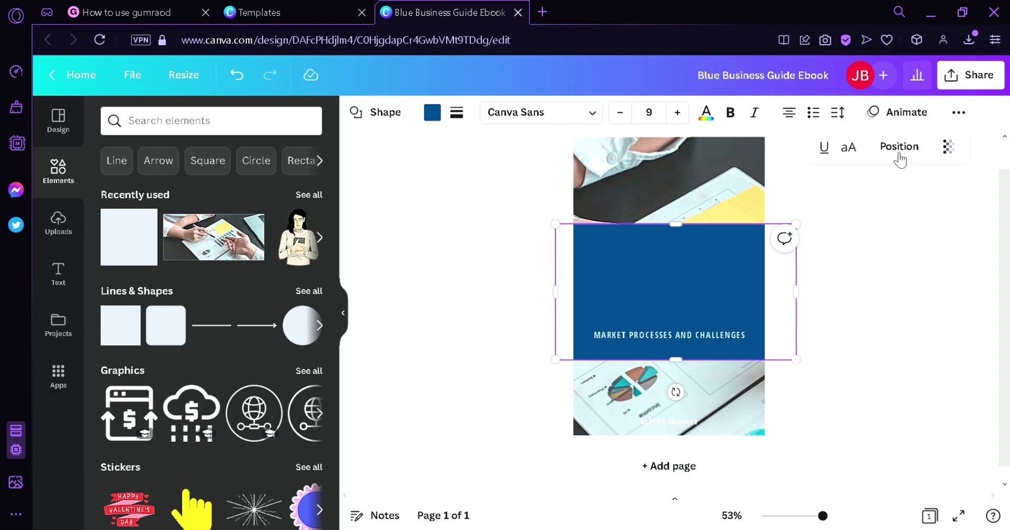
pyautogui.click(899, 148)
pyautogui.click(844, 186)
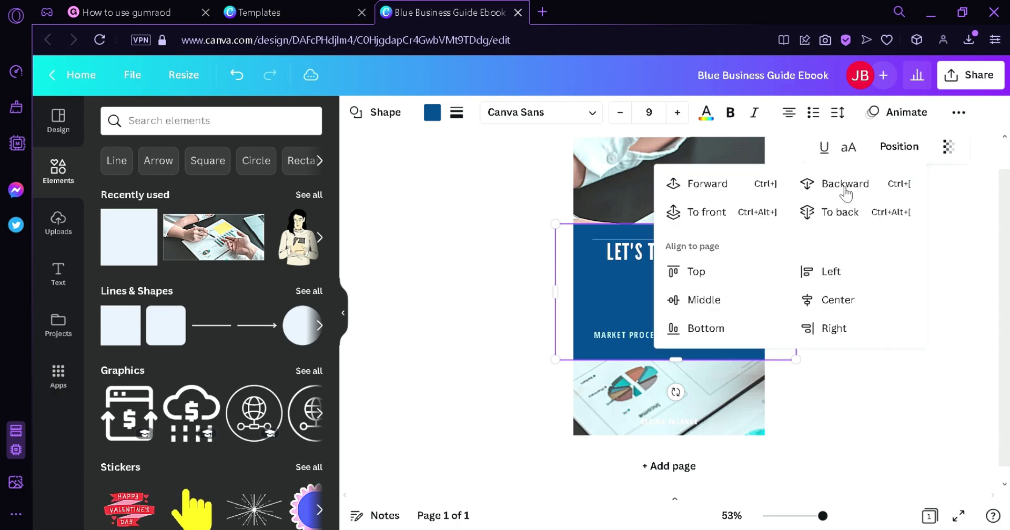
pyautogui.click(845, 189)
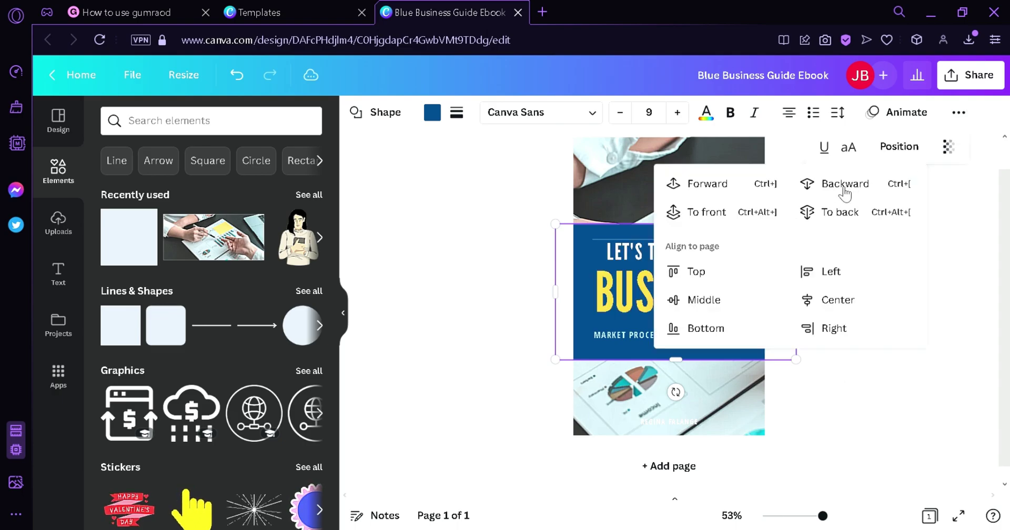
pyautogui.click(856, 393)
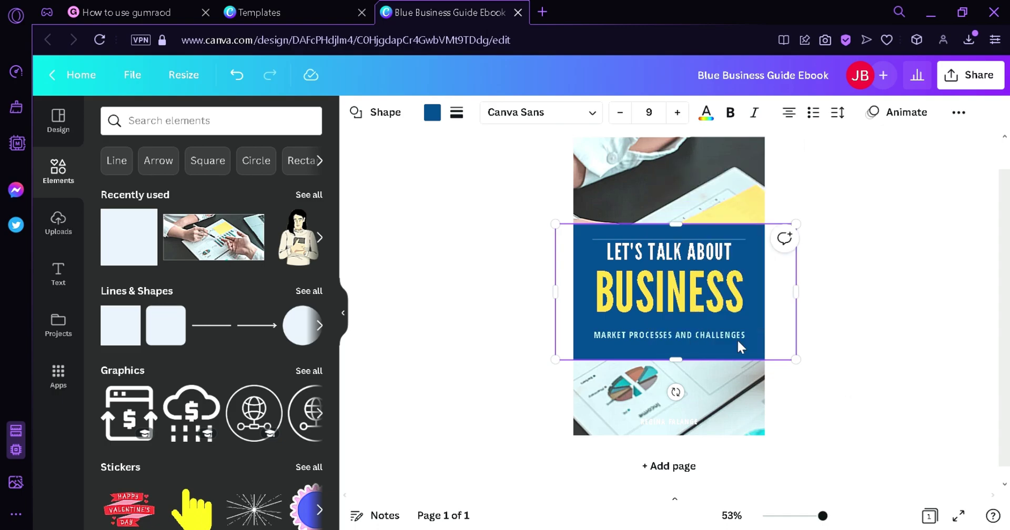
# Delete the "MARKET PROCESSES AND CHALLENGES" subtitle and move the author name into its place on the blue band
pyautogui.click(696, 337)
pyautogui.press('Delete')
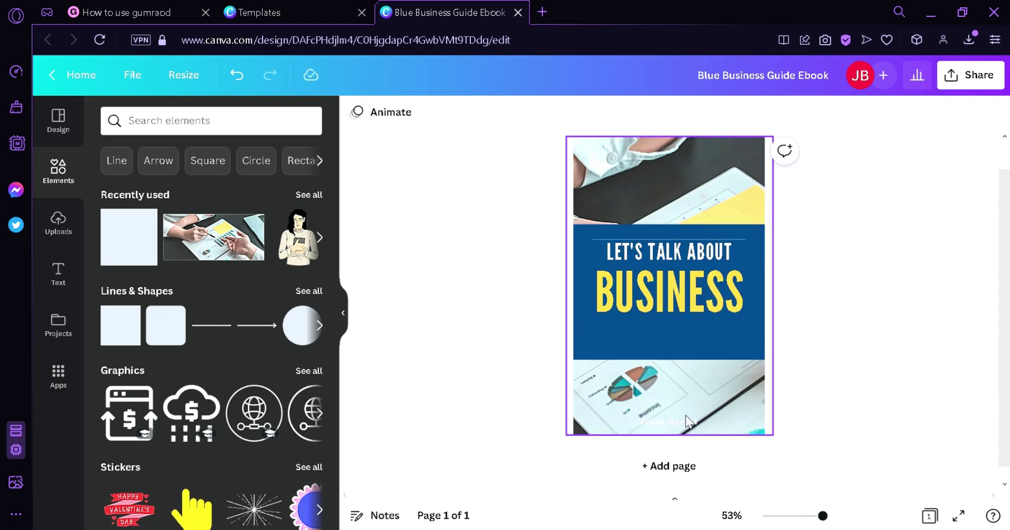
pyautogui.moveTo(687, 416); pyautogui.dragTo(694, 341)
# Replace the yellow title word "BUSINESS" with "GUMROAD"
pyautogui.click(727, 284)
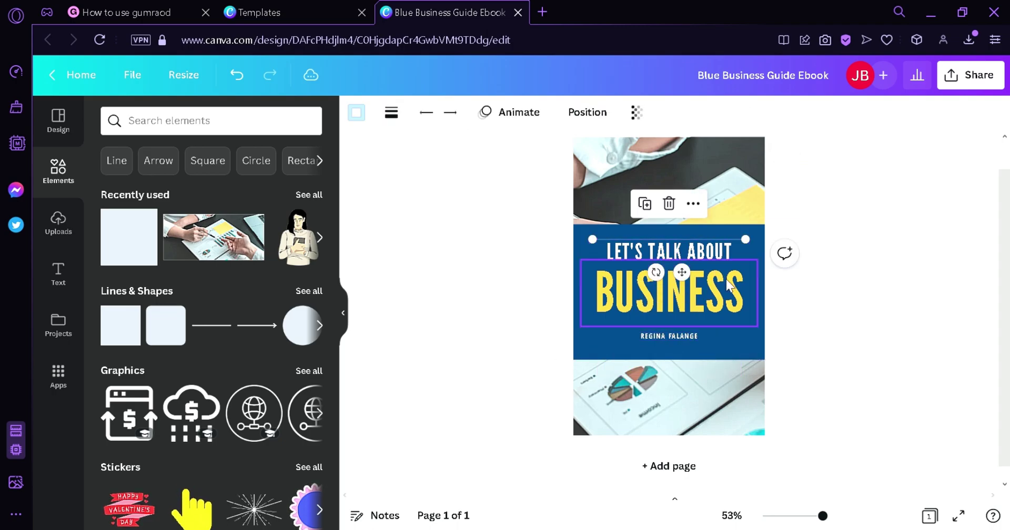
pyautogui.doubleClick(728, 284)
pyautogui.write('GU')
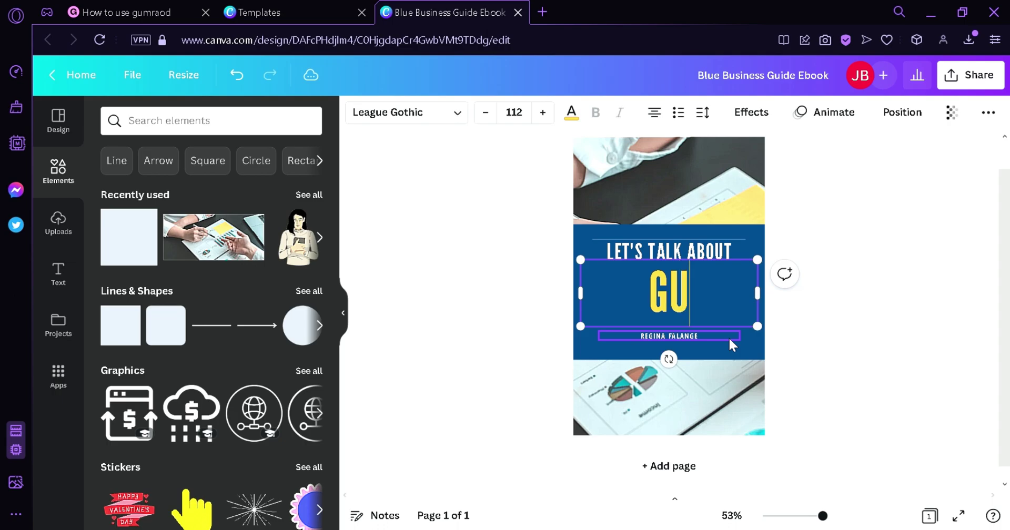
pyautogui.write('MROAD')
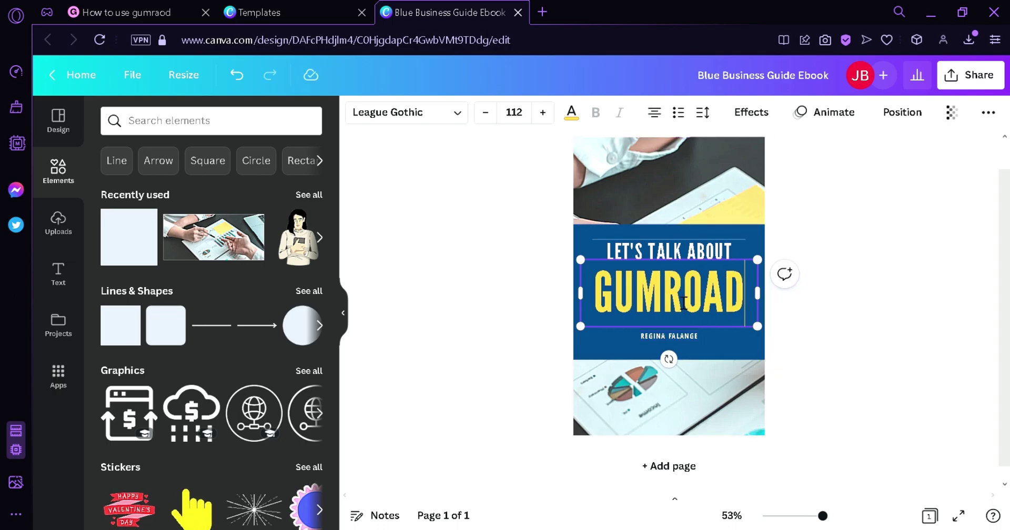
# Replace the placeholder author name under the title with the actual author's name
pyautogui.click(668, 338)
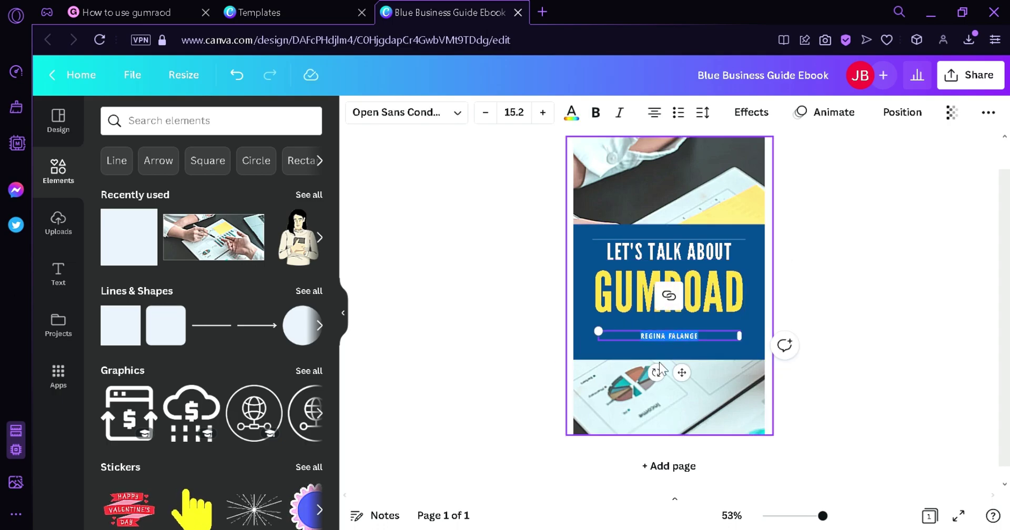
pyautogui.write('JA')
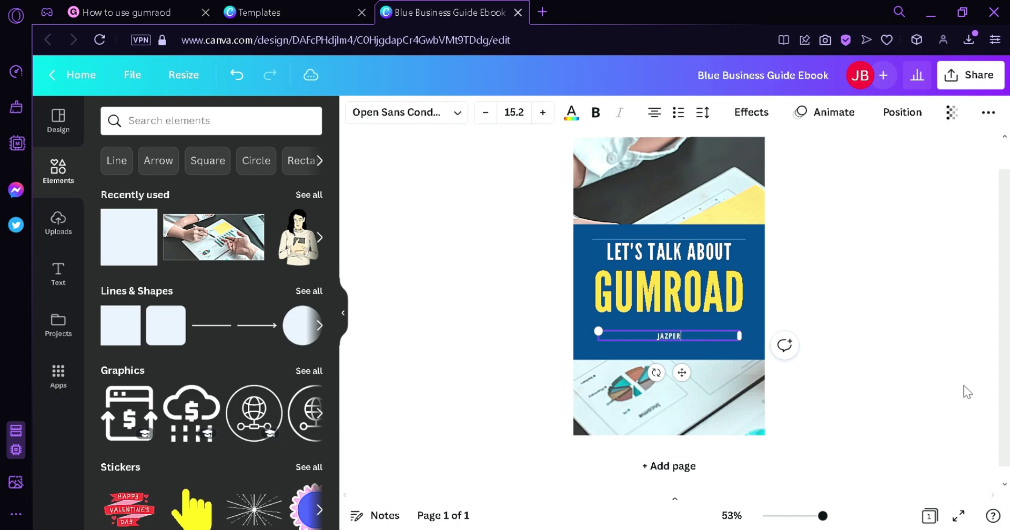
pyautogui.write('ZPER')
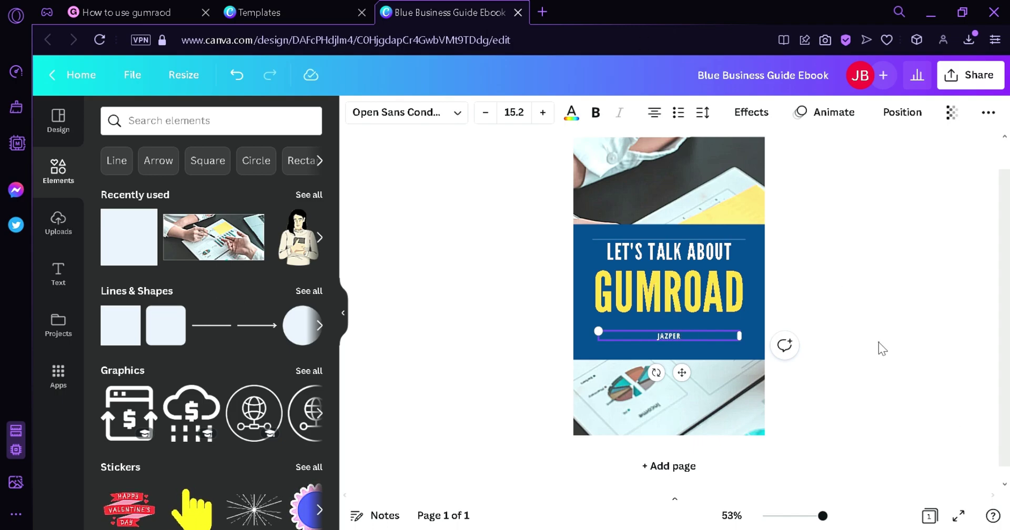
pyautogui.click(879, 342)
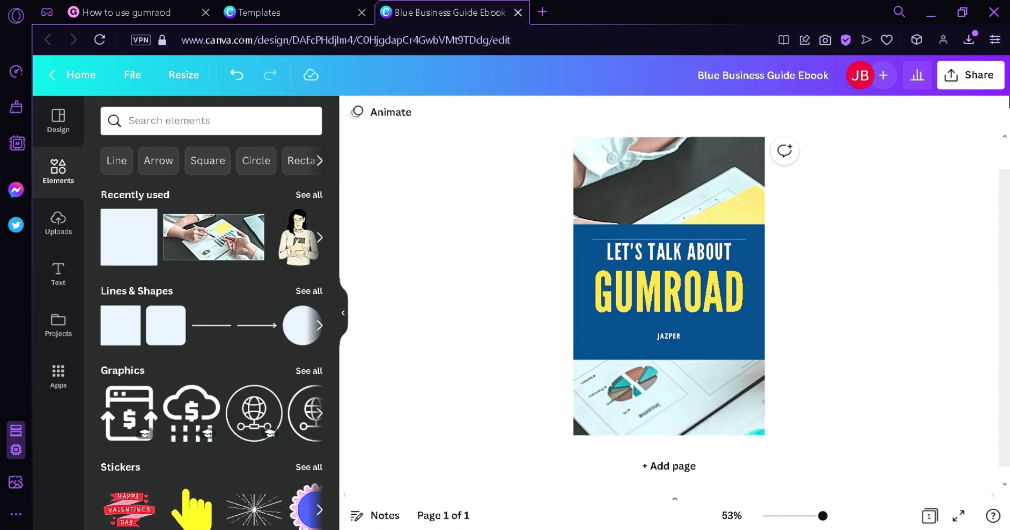
# Download the finished cover design as a PNG file
pyautogui.click(993, 80)
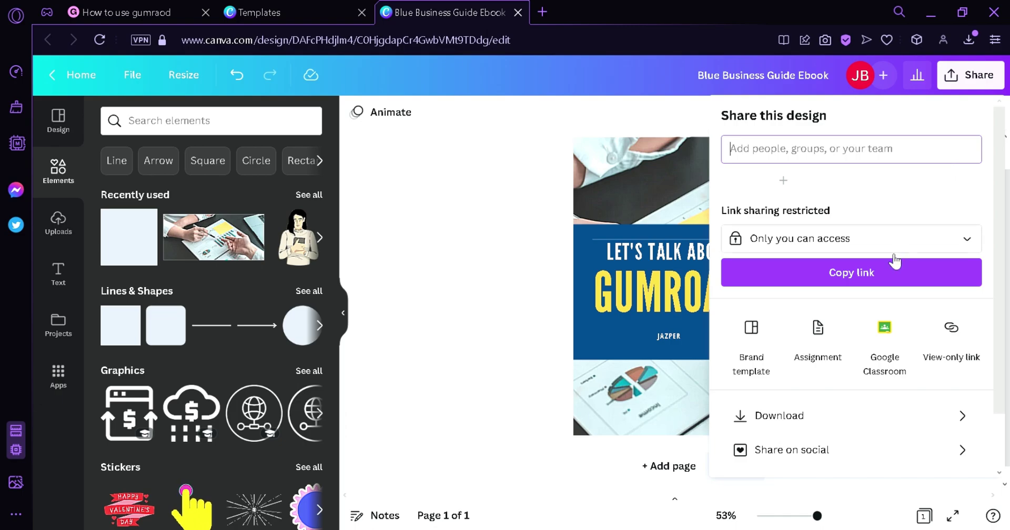
pyautogui.click(842, 414)
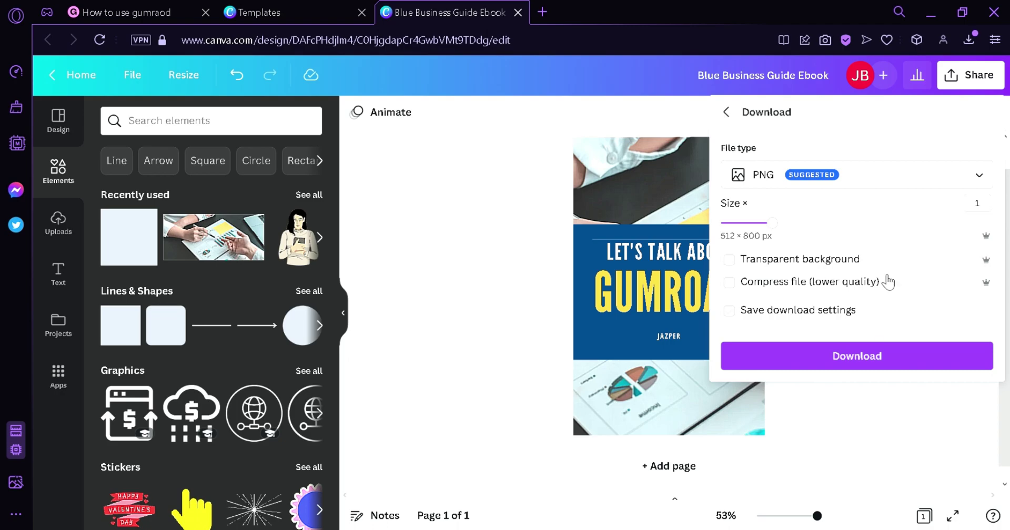
pyautogui.click(886, 363)
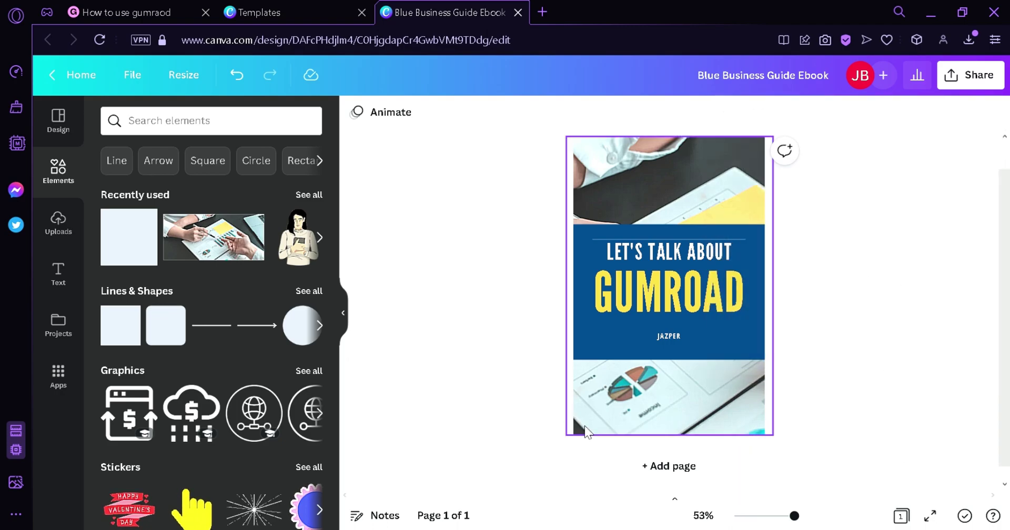
# Add a blank second page and place the downloaded cover image in its centre
pyautogui.click(719, 477)
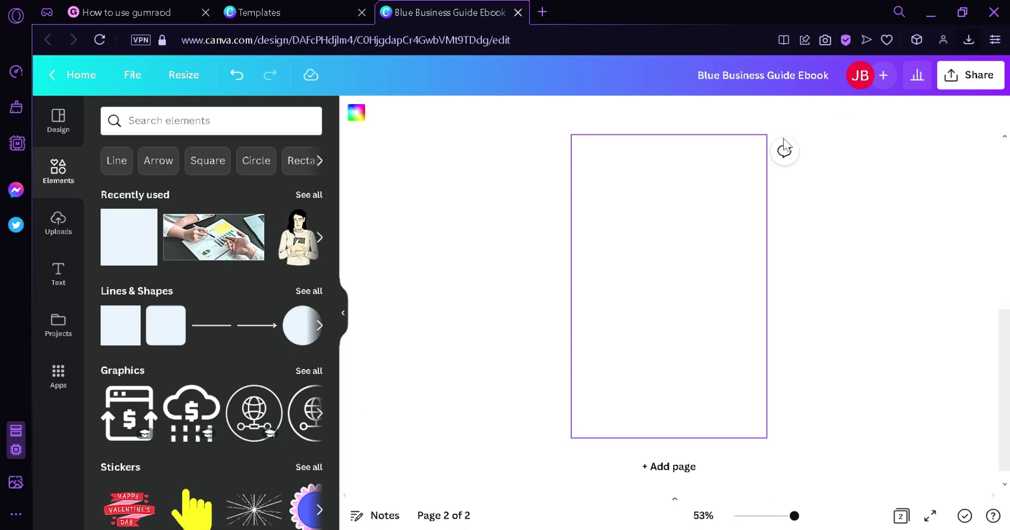
pyautogui.moveTo(816, 138); pyautogui.dragTo(632, 210)
pyautogui.moveTo(675, 284); pyautogui.dragTo(683, 276)
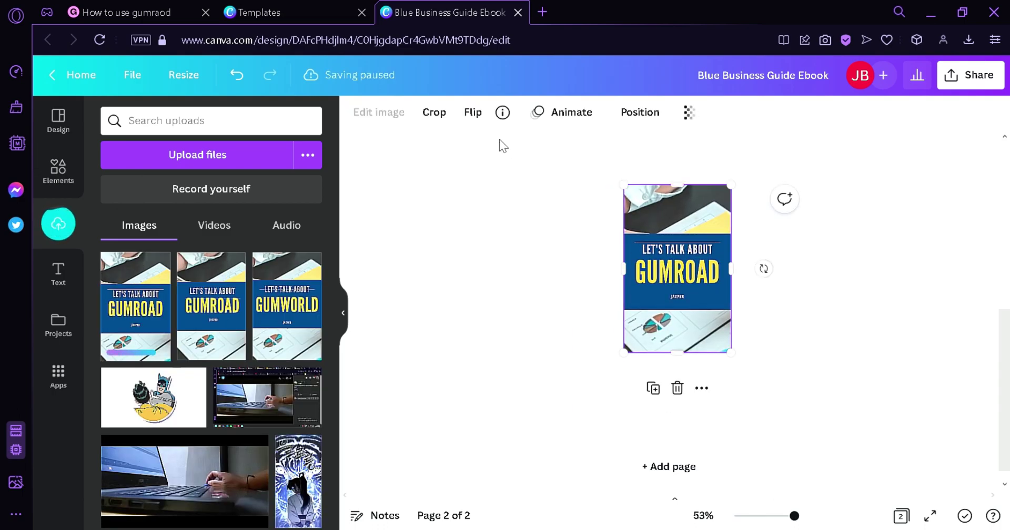
# Apply the Book 6 Smartmockups effect to the cover image on page 2
pyautogui.click(377, 114)
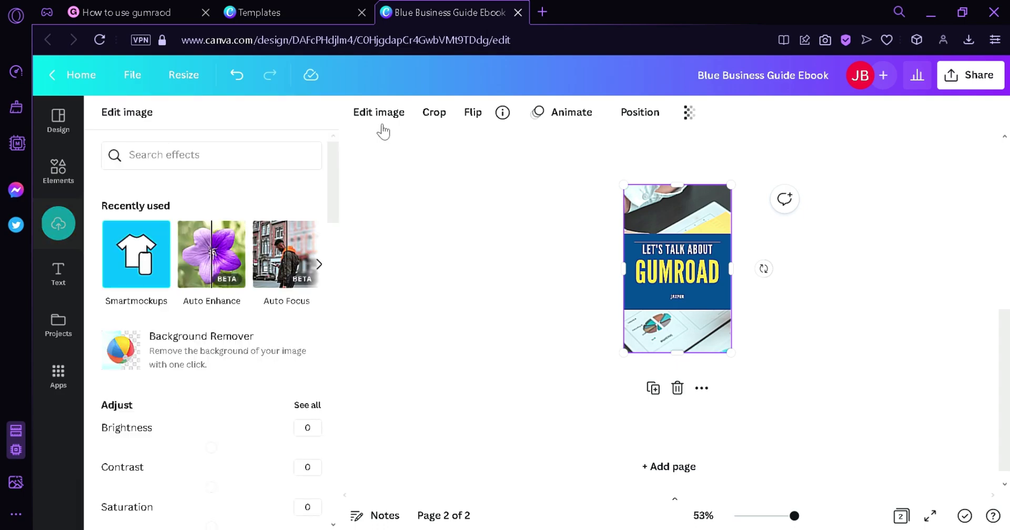
pyautogui.moveTo(336, 196); pyautogui.dragTo(341, 309)
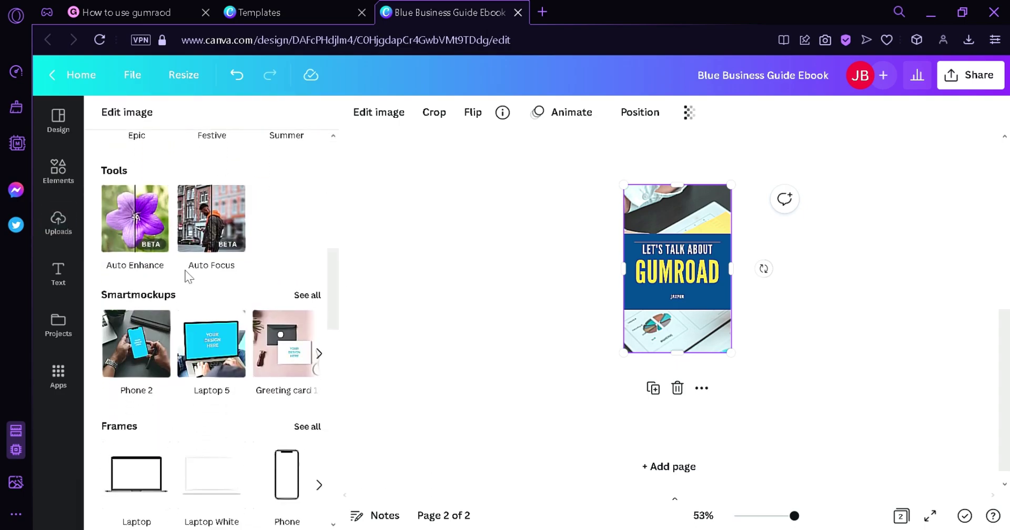
pyautogui.click(310, 295)
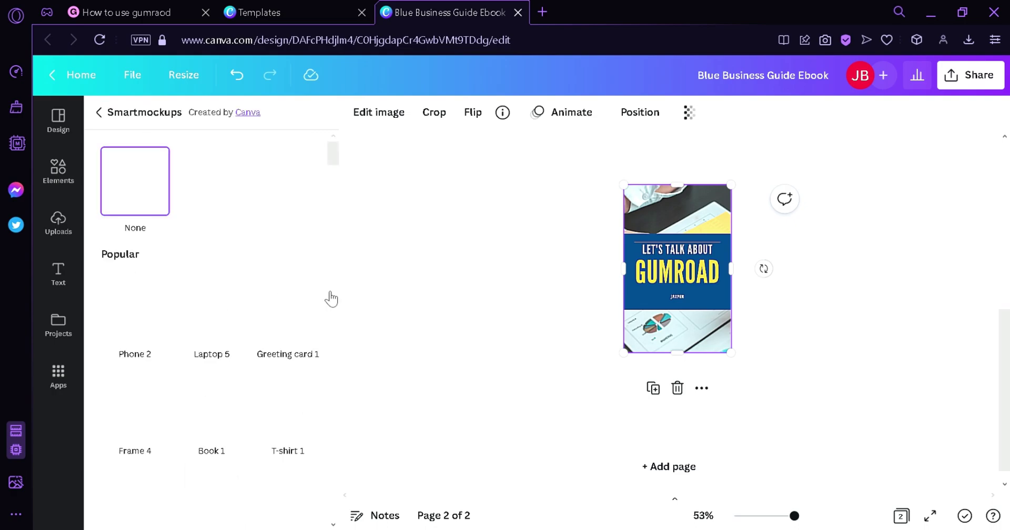
pyautogui.moveTo(336, 157); pyautogui.dragTo(301, 389)
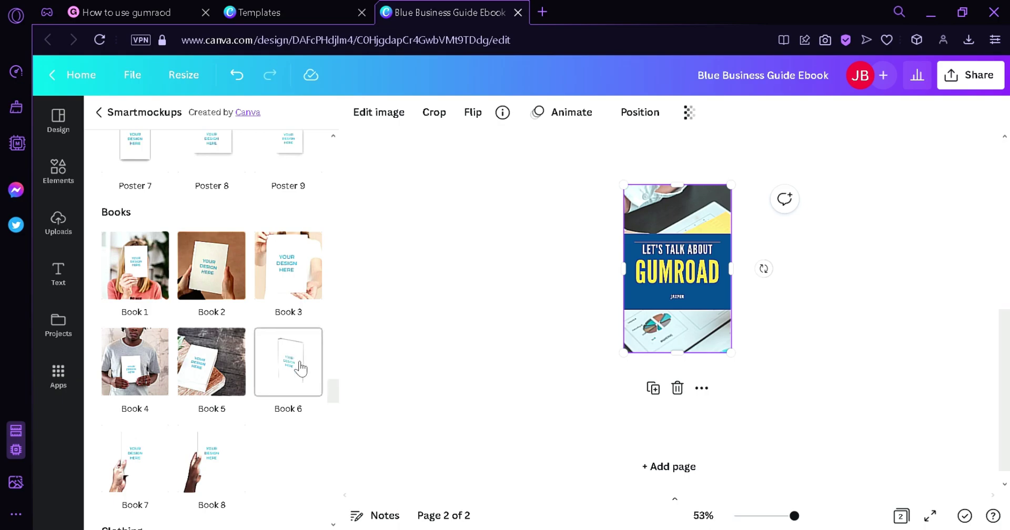
pyautogui.click(301, 371)
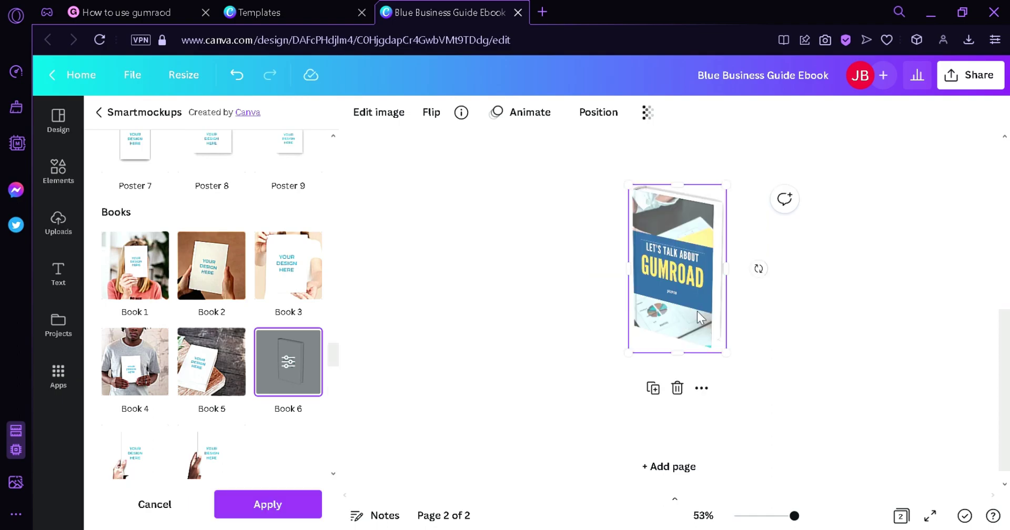
# Reposition the book mockup on page 2 and enlarge it proportionally until it nearly fills the page, undoing the stretched resize
pyautogui.moveTo(693, 322); pyautogui.dragTo(713, 347)
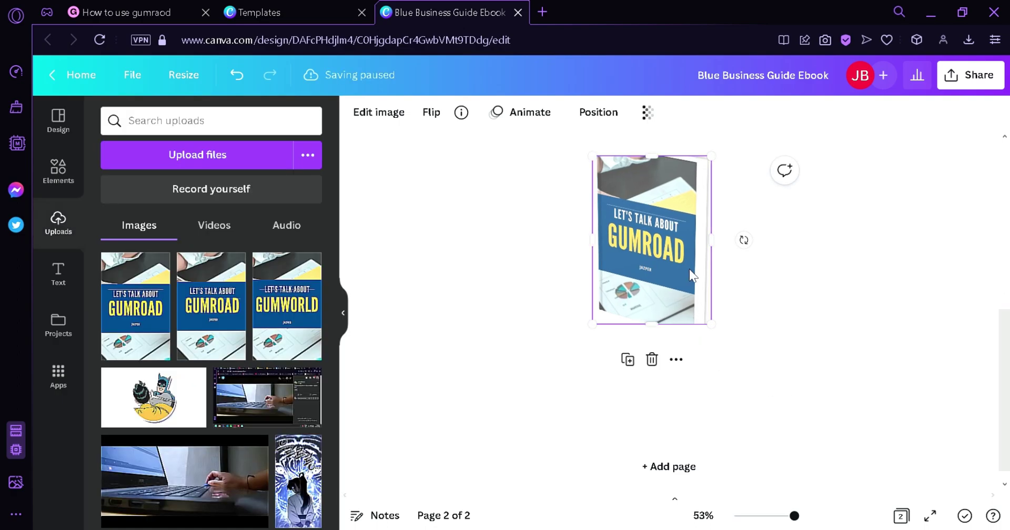
pyautogui.hotkey('ctrl', 'z')
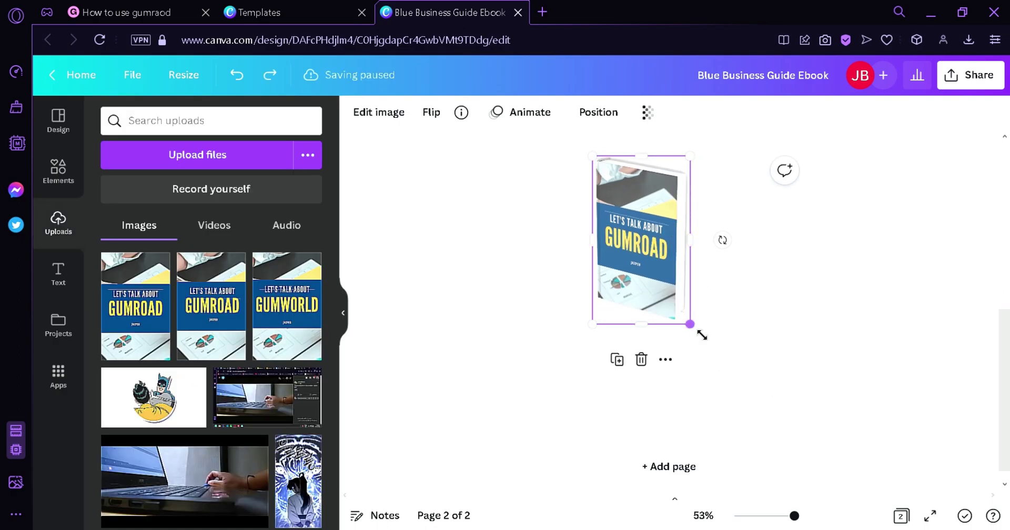
pyautogui.moveTo(691, 326); pyautogui.dragTo(742, 421)
pyautogui.click(872, 356)
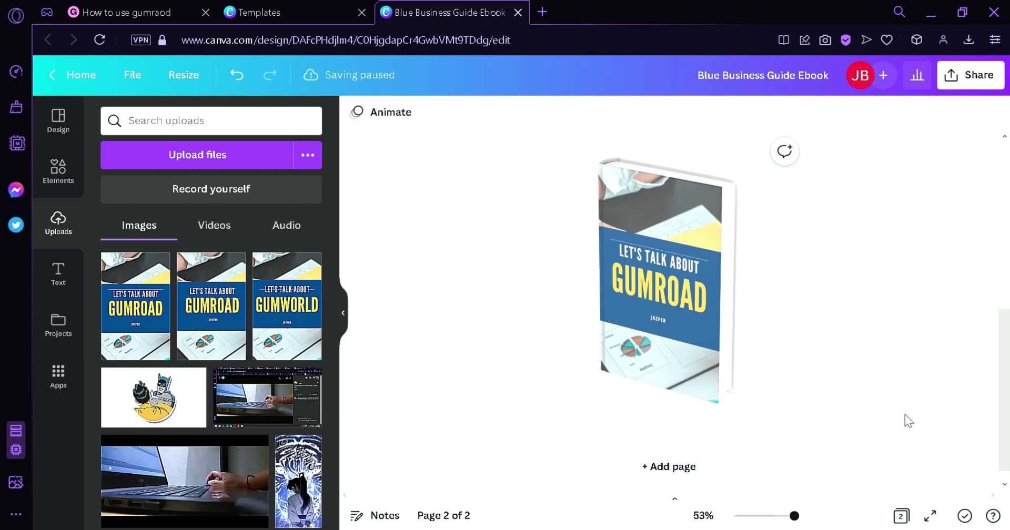
pyautogui.scroll(6, 905, 415)
# Switch to the Gumroad product page and enter the description "How to use gumroad that everyone hopefully understand"
pyautogui.click(108, 7)
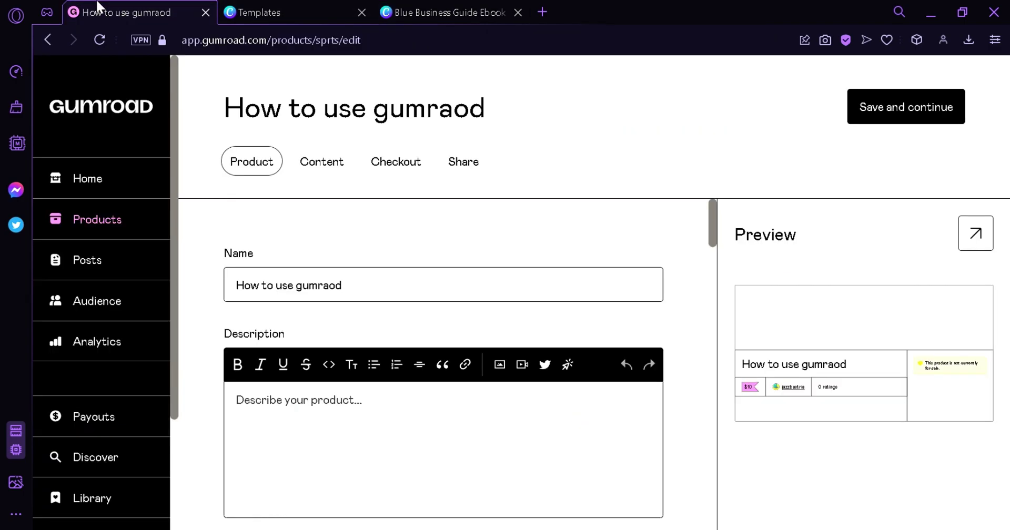
pyautogui.scroll(-2, 716, 245)
pyautogui.click(519, 326)
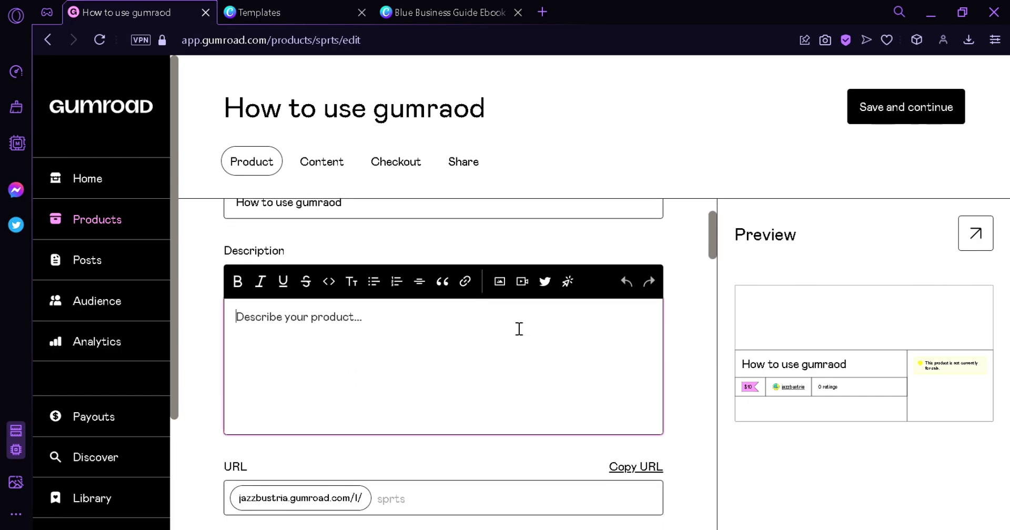
pyautogui.write('How to use gum')
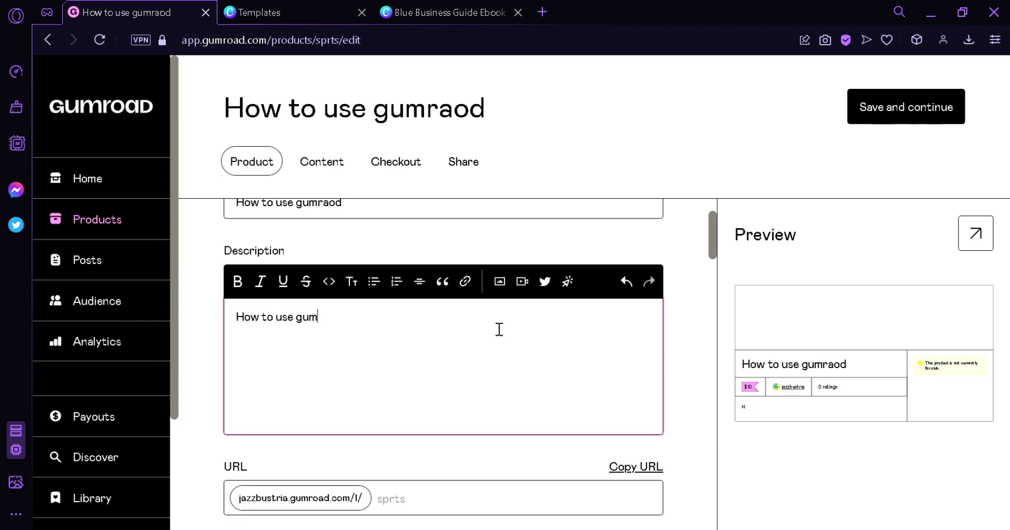
pyautogui.write('road that everyone')
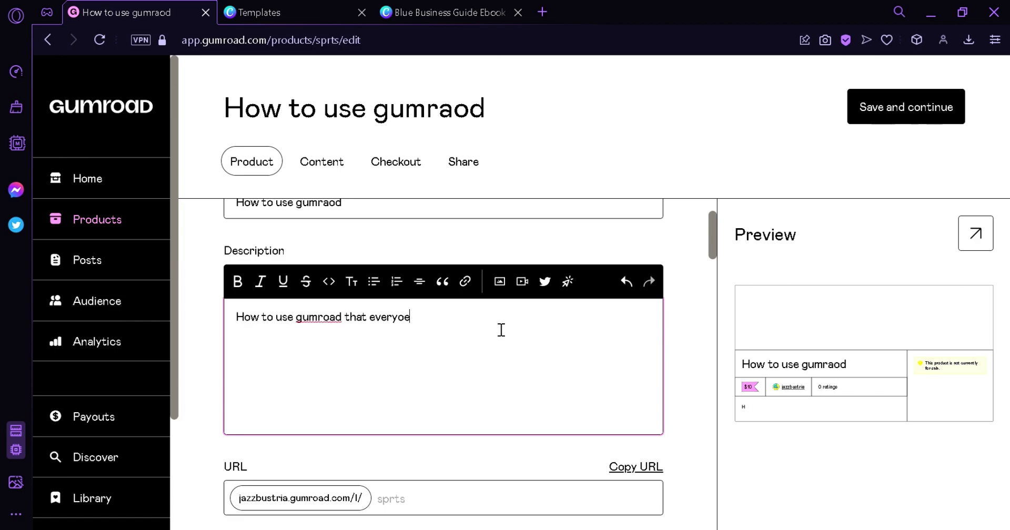
pyautogui.write(' hopefully understand')
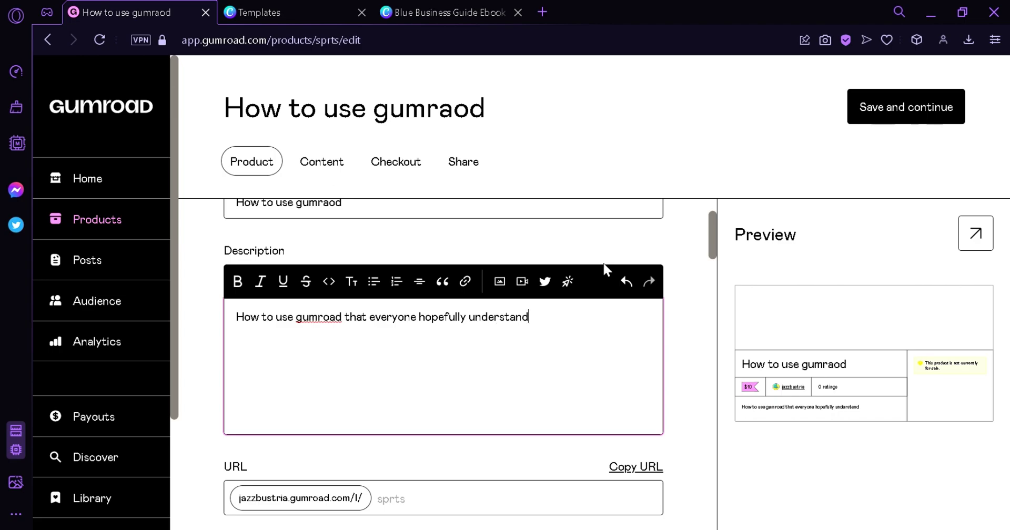
# Set the product's custom URL ending to "HowtouseGumroad" and check the image requirements for the cover
pyautogui.click(482, 513)
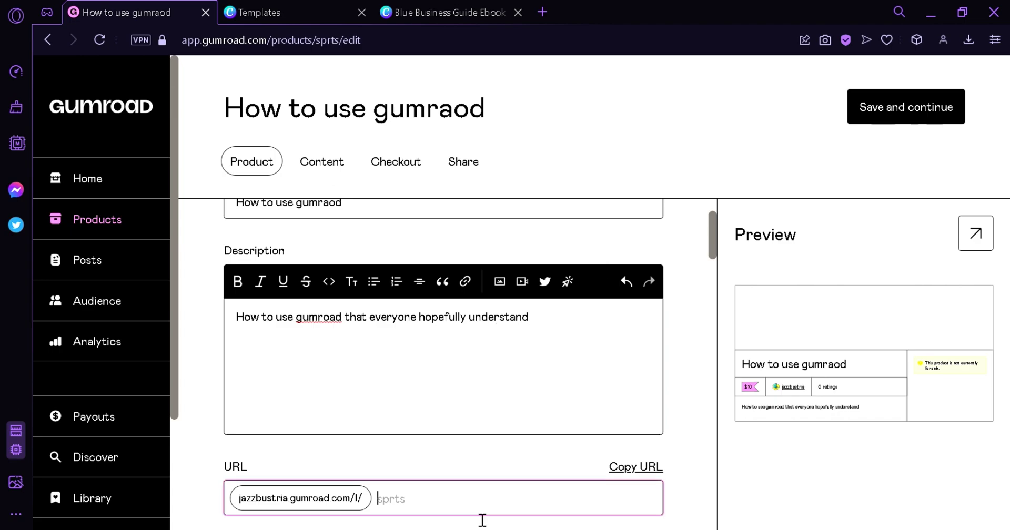
pyautogui.write('HowtouseGumroad')
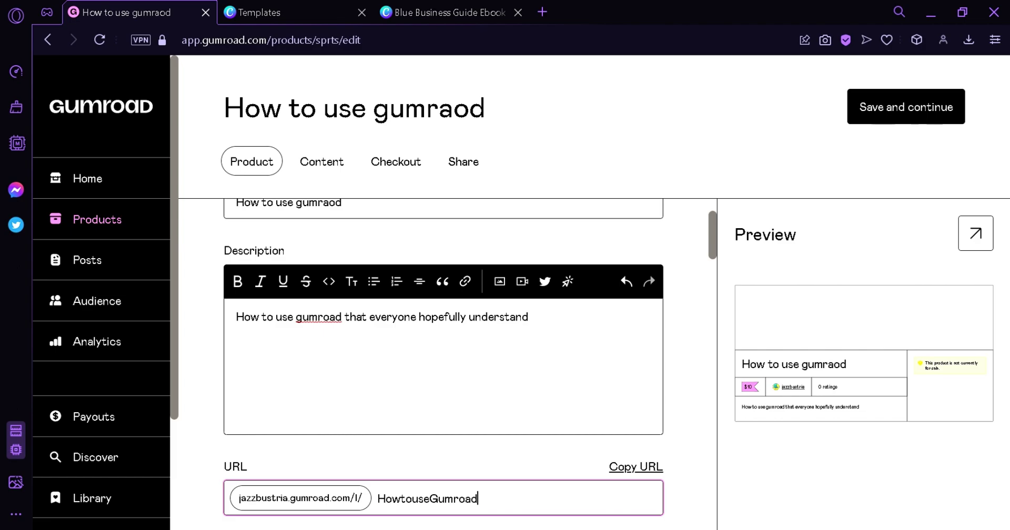
pyautogui.scroll(-3, 397, 466)
pyautogui.click(484, 397)
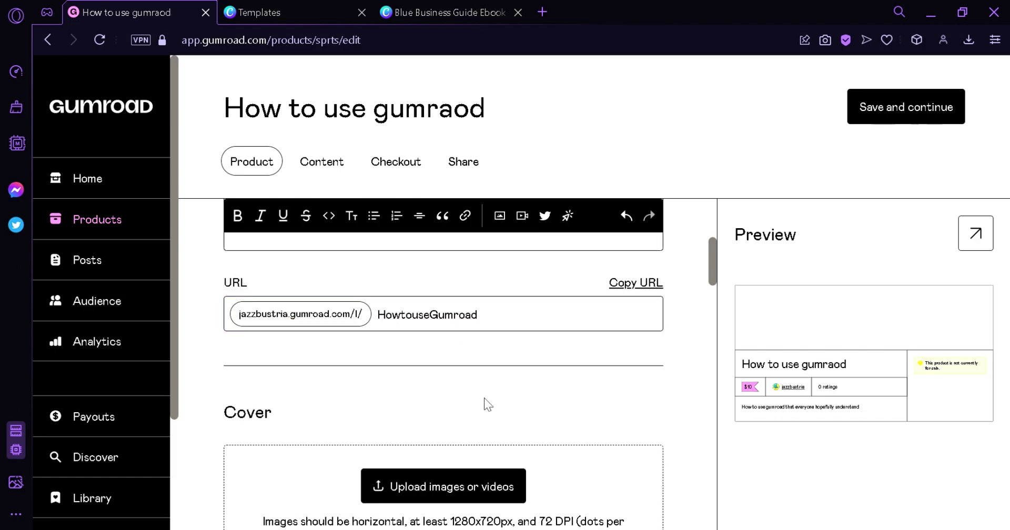
pyautogui.scroll(-3, 510, 341)
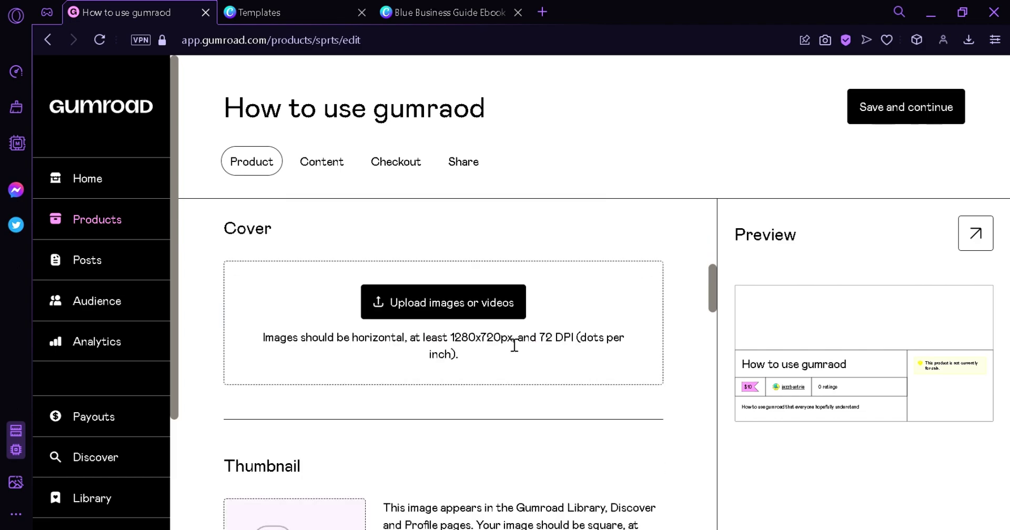
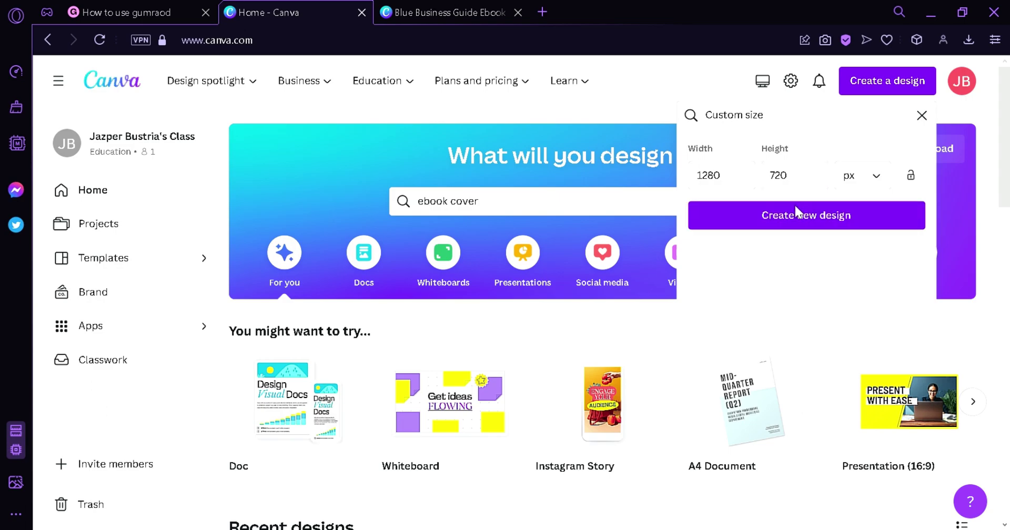
# Copy the blue title block with its texts from the ebook cover's page 1 into the left half of the blank 1280 × 720 px Canva design
pyautogui.click(613, 6)
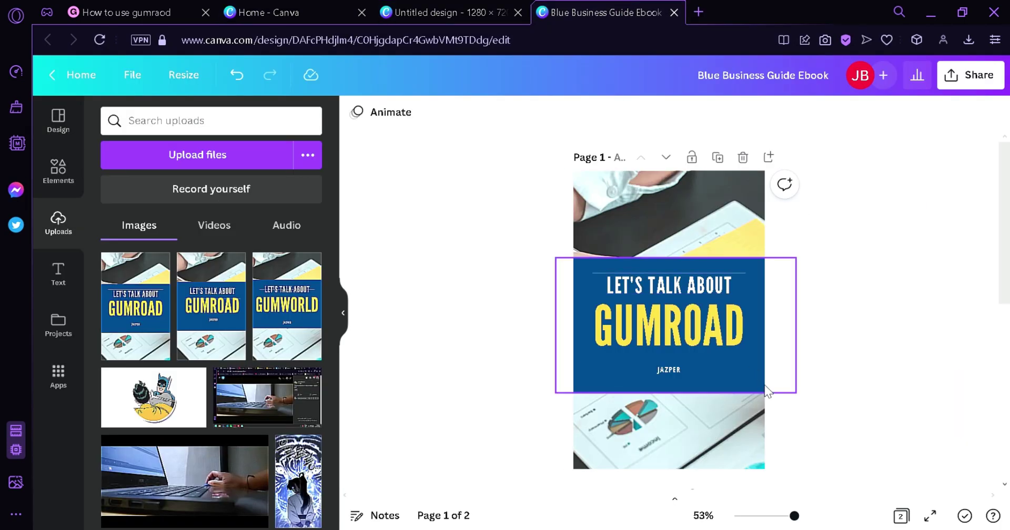
pyautogui.moveTo(825, 343); pyautogui.dragTo(597, 282)
pyautogui.moveTo(862, 383); pyautogui.dragTo(548, 276)
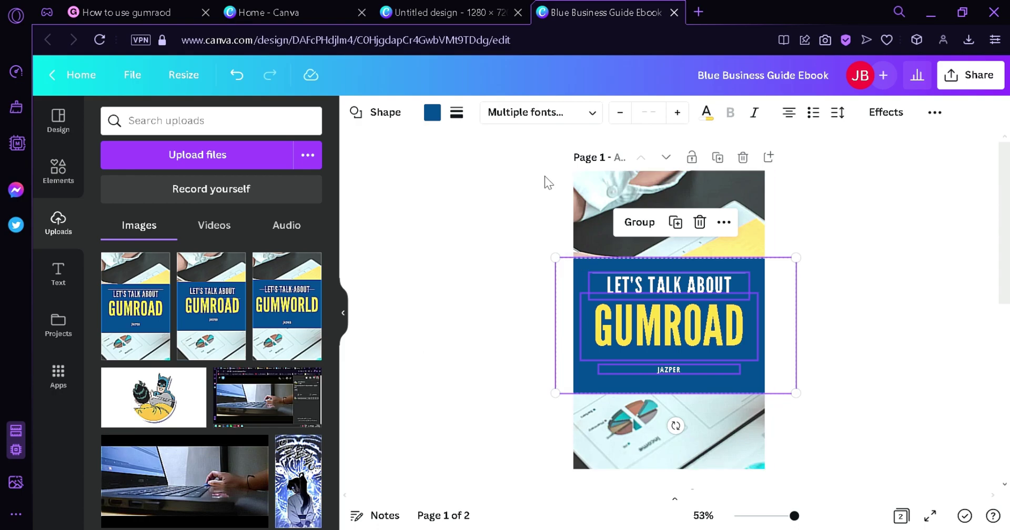
pyautogui.click(446, 11)
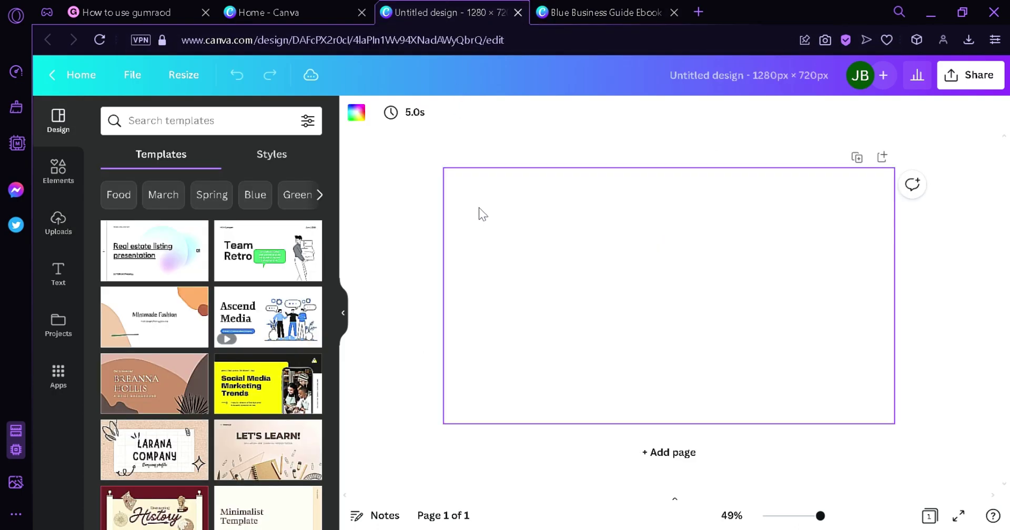
pyautogui.hotkey('ctrl', 'v')
pyautogui.moveTo(562, 237); pyautogui.dragTo(589, 298)
pyautogui.click(750, 232)
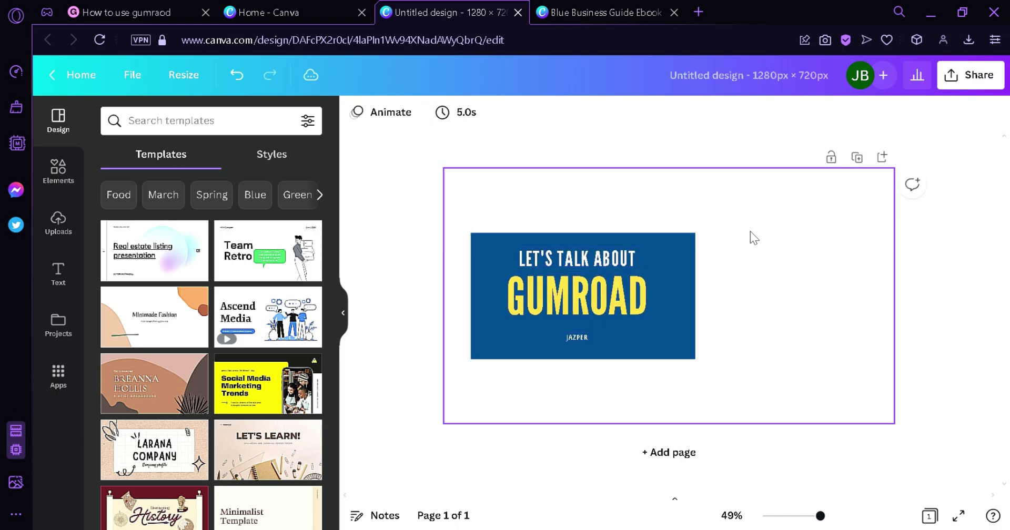
# Fill the 1280 × 720 px design's background with the dark blue document color
pyautogui.click(488, 189)
pyautogui.click(356, 112)
pyautogui.click(151, 198)
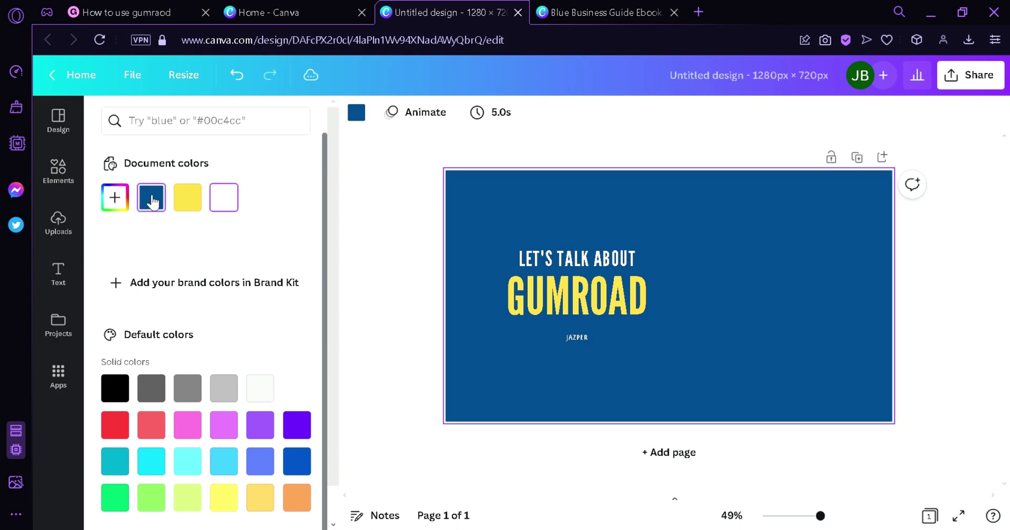
pyautogui.click(365, 212)
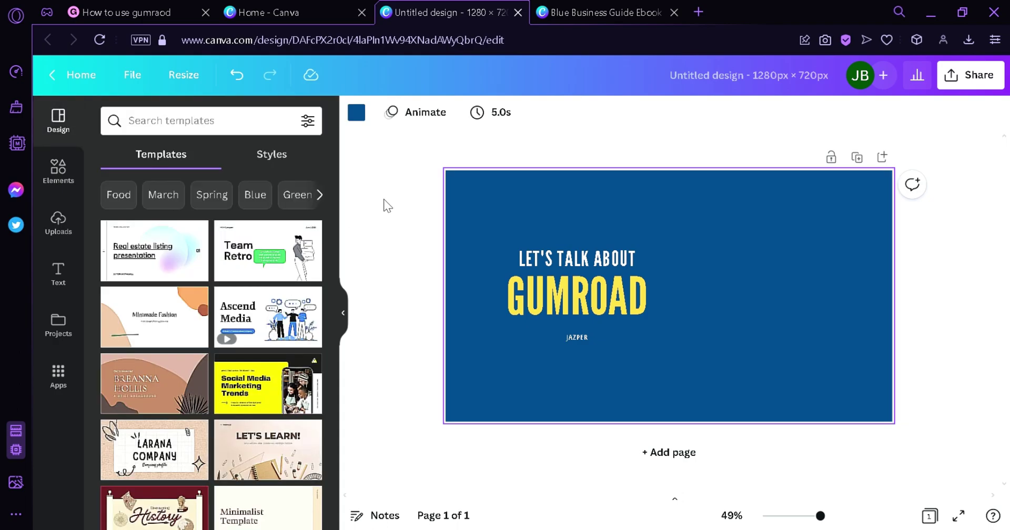
# Copy the book mockup from the ebook design's page 2 into the 1280 × 720 px design and shrink it to fit right of the title
pyautogui.click(620, 6)
pyautogui.scroll(-5, 873, 275)
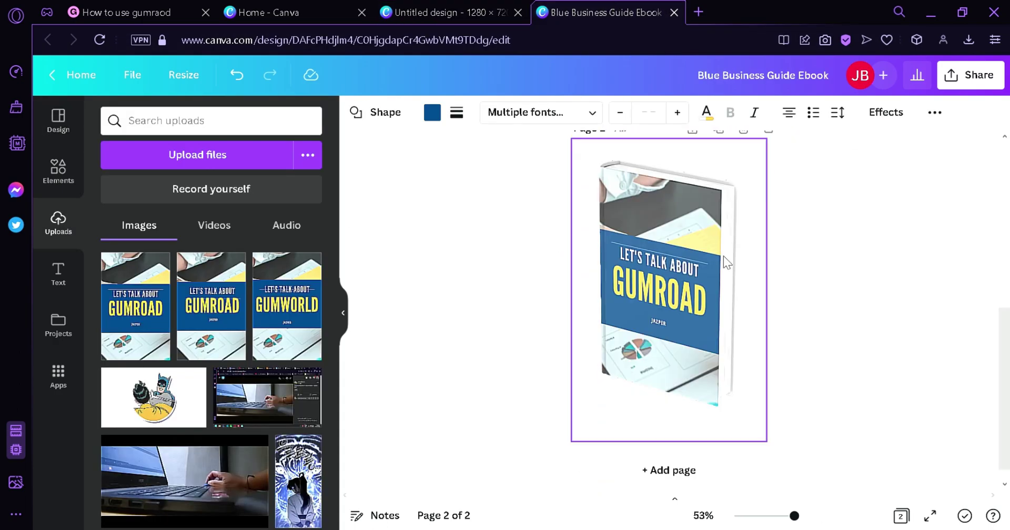
pyautogui.click(657, 235)
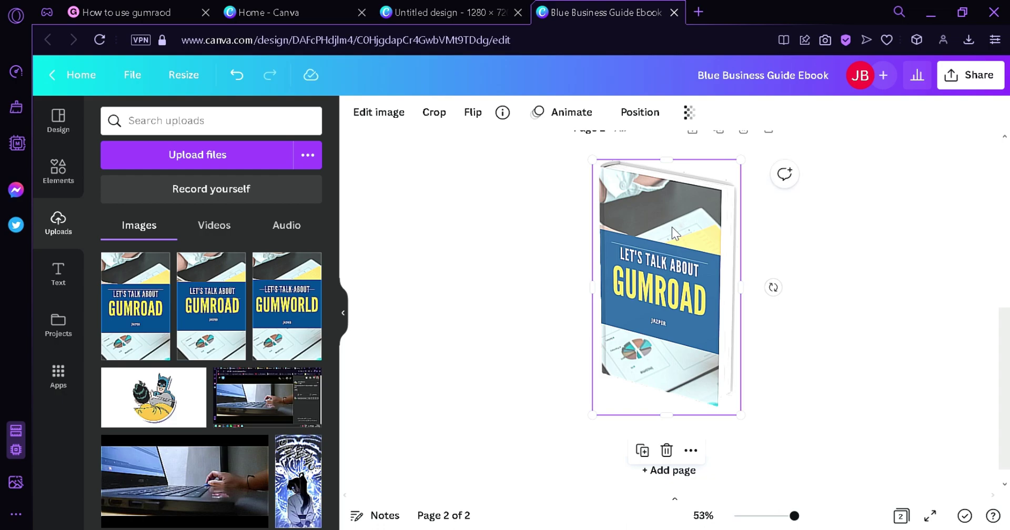
pyautogui.hotkey('ctrl', 'c')
pyautogui.click(446, 9)
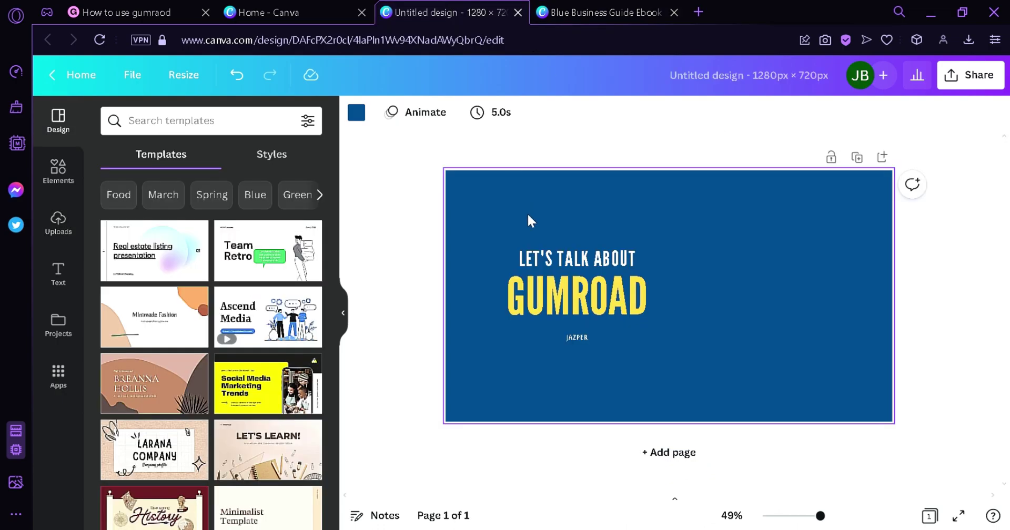
pyautogui.hotkey('ctrl', 'v')
pyautogui.moveTo(523, 271); pyautogui.dragTo(765, 282)
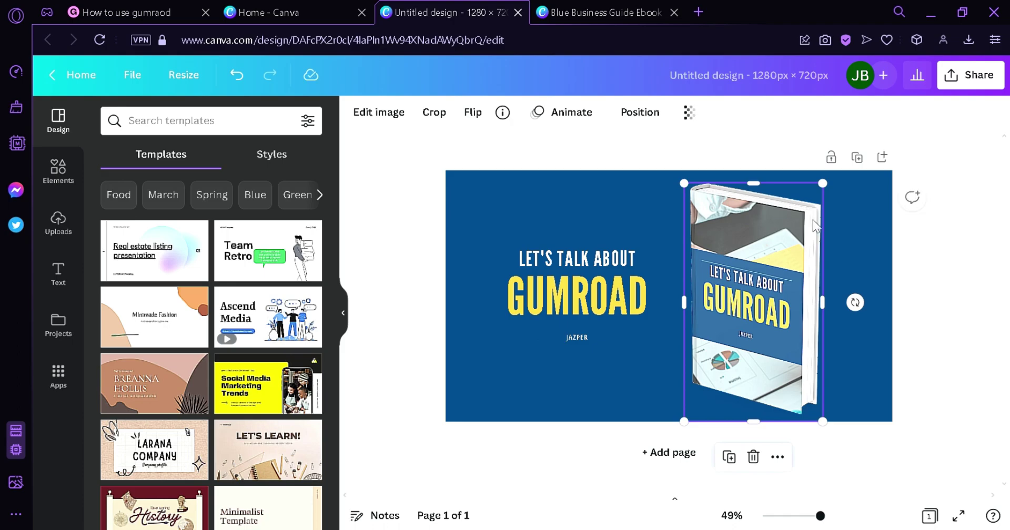
pyautogui.moveTo(824, 182); pyautogui.dragTo(809, 242)
pyautogui.moveTo(739, 316); pyautogui.dragTo(786, 289)
# Try yellow, black and grey fills on the rectangle behind the title, settling on the lighter blue from the photo colors
pyautogui.click(666, 251)
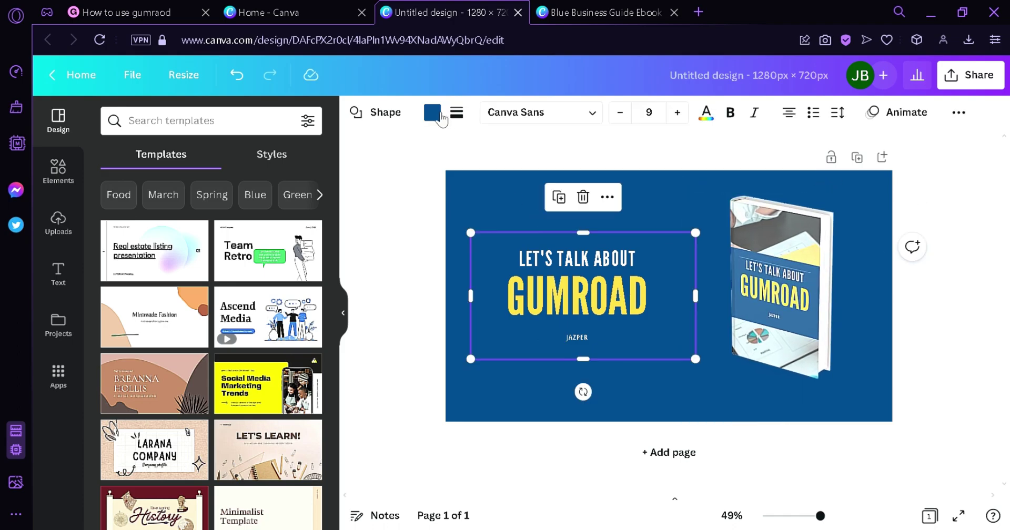
pyautogui.click(432, 112)
pyautogui.click(235, 210)
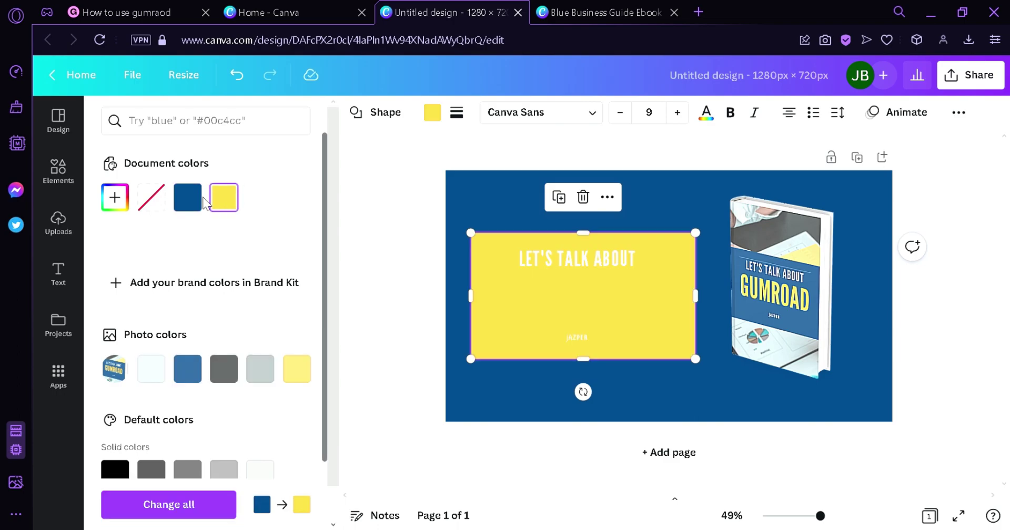
pyautogui.click(192, 209)
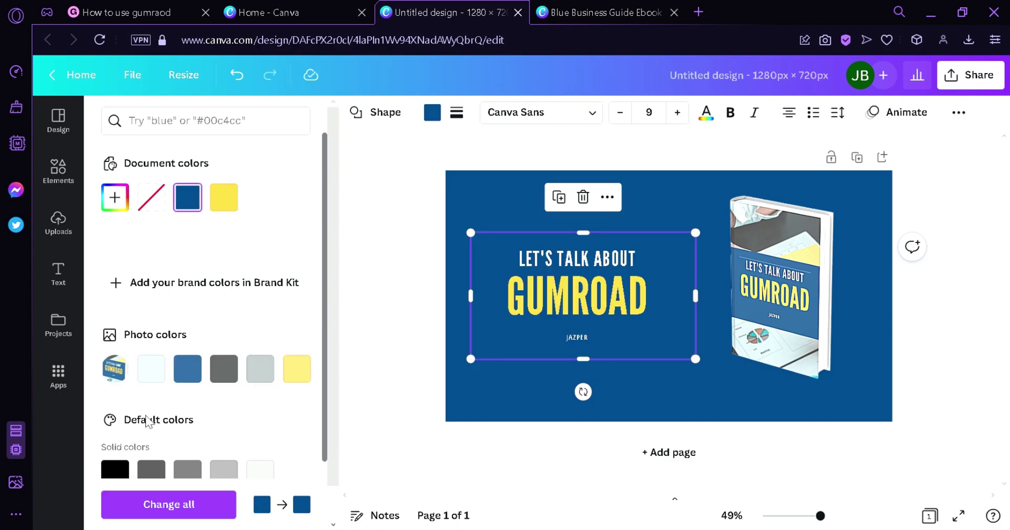
pyautogui.click(114, 469)
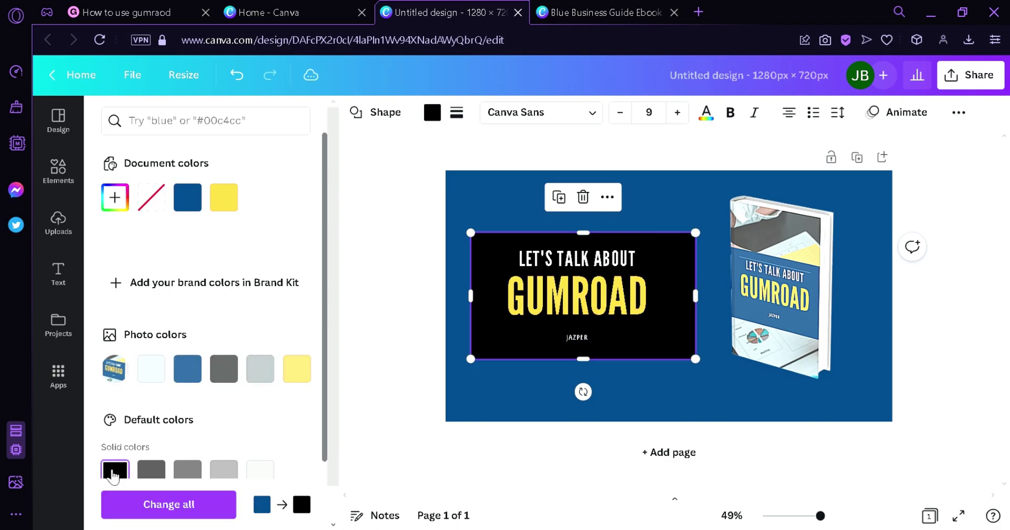
pyautogui.click(164, 469)
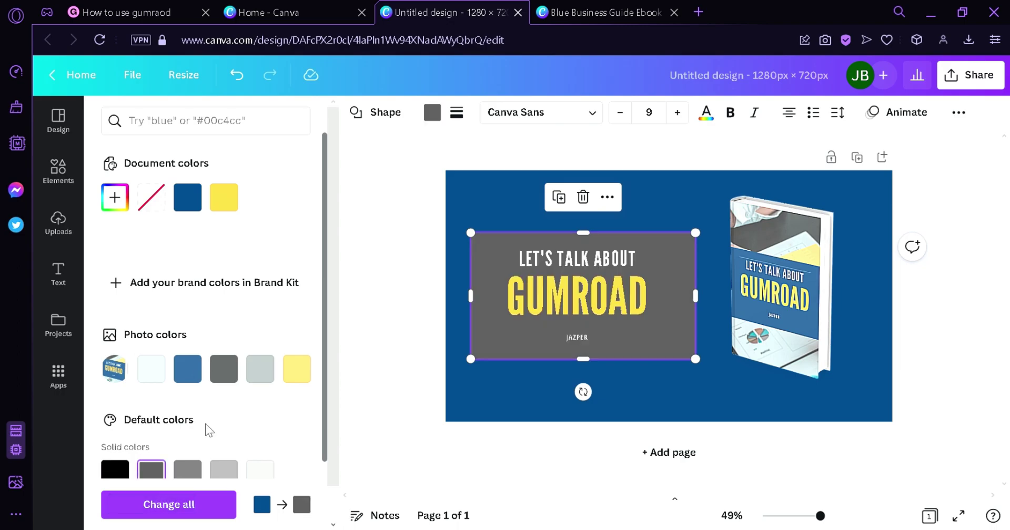
pyautogui.click(151, 368)
pyautogui.click(223, 369)
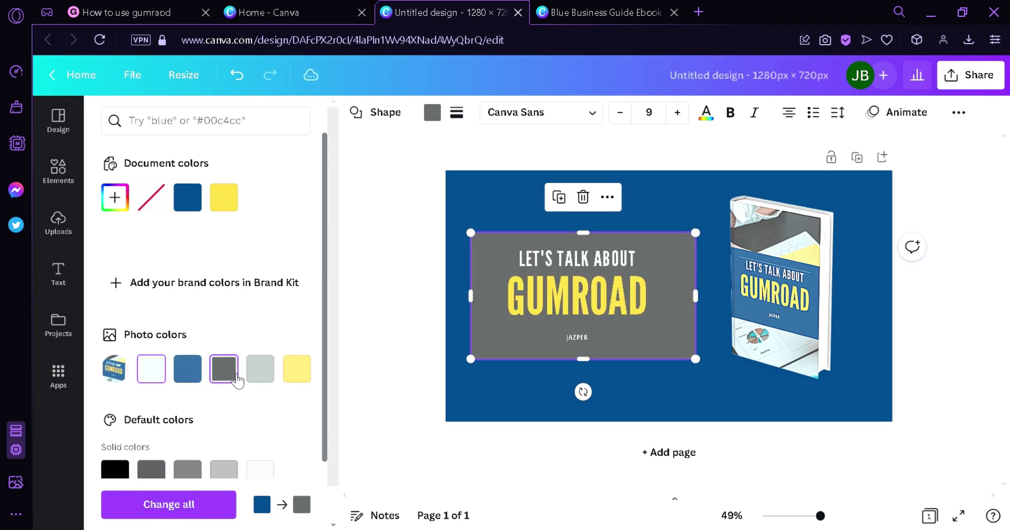
pyautogui.click(188, 369)
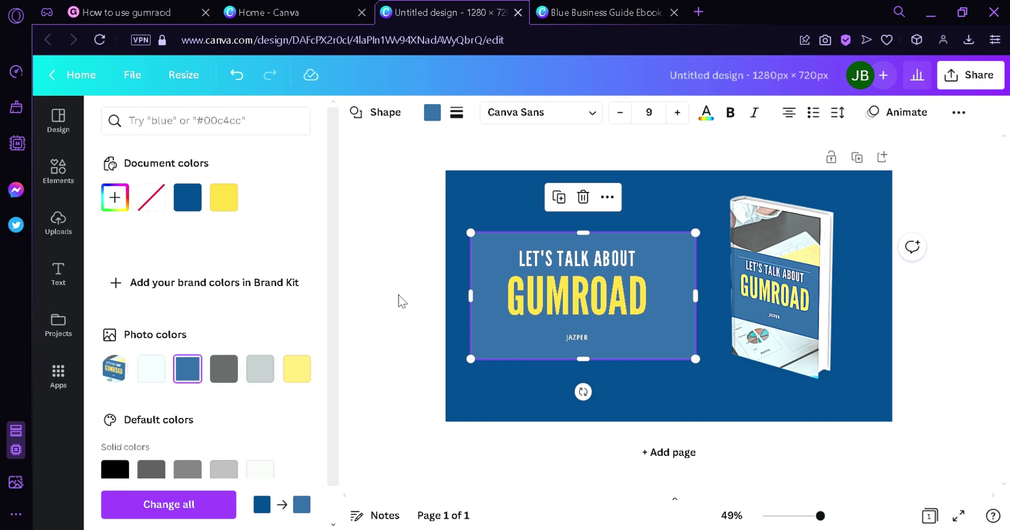
# Move the three title texts together so they sit centred inside the lighter blue rectangle of the 1280 × 720 px design
pyautogui.click(557, 314)
pyautogui.click(409, 313)
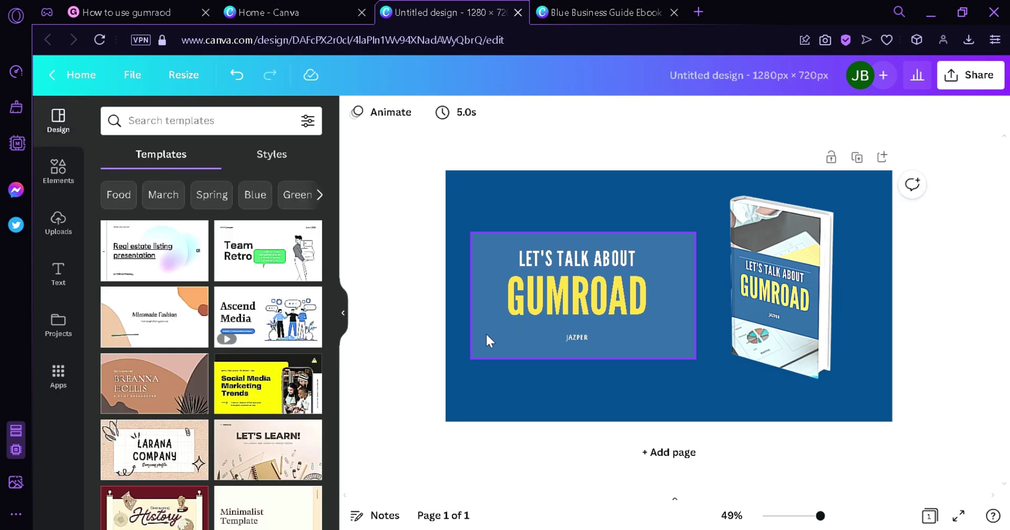
pyautogui.click(581, 338)
pyautogui.click(622, 299)
pyautogui.click(625, 262)
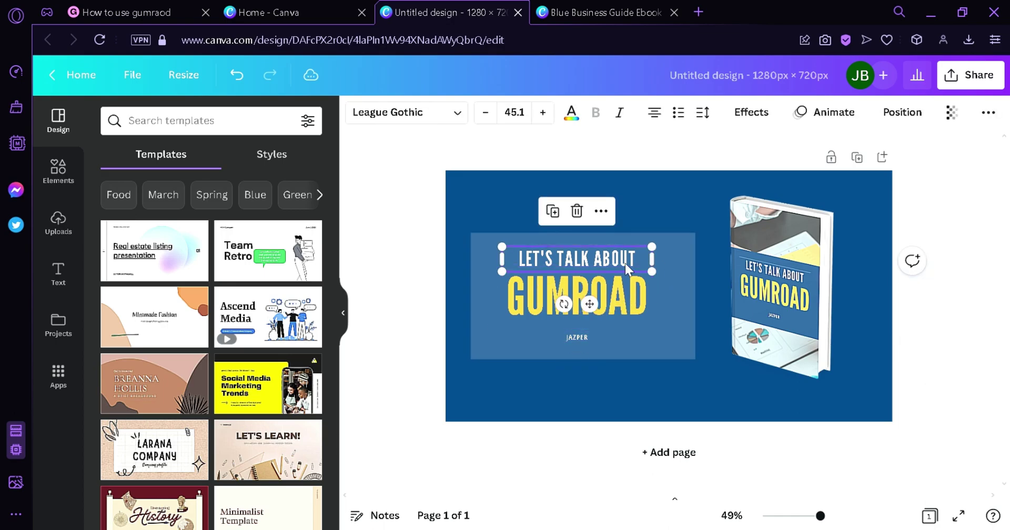
pyautogui.keyDown('shift'); pyautogui.click(607, 313); pyautogui.keyUp('shift')
pyautogui.keyDown('shift'); pyautogui.click(586, 337); pyautogui.keyUp('shift')
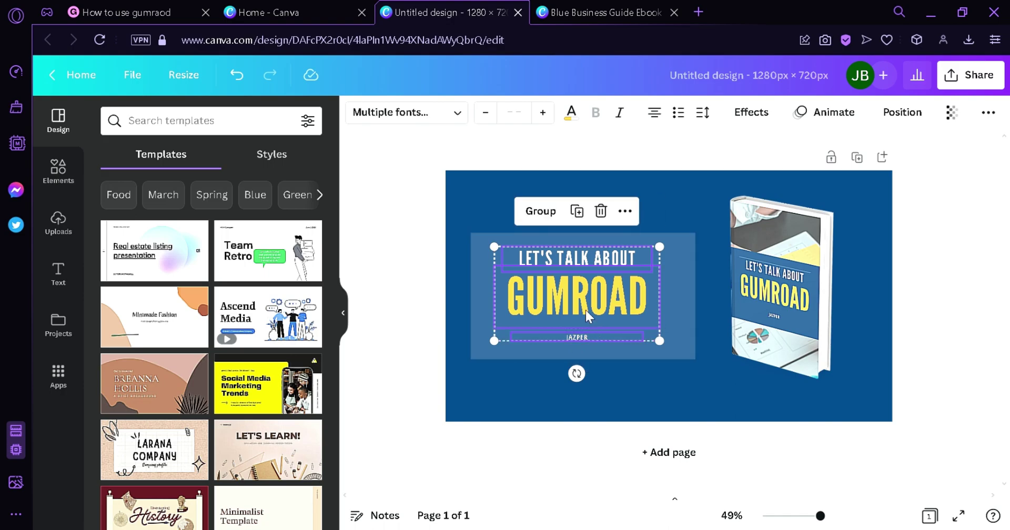
pyautogui.moveTo(592, 308); pyautogui.dragTo(599, 307)
pyautogui.click(907, 301)
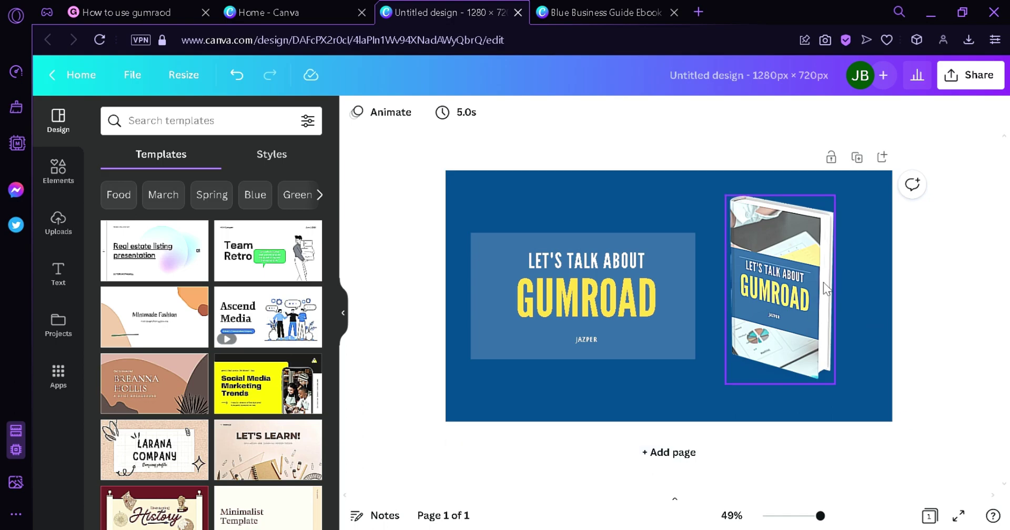
# Download the 1280 × 720 px cover design as a PNG
pyautogui.click(996, 85)
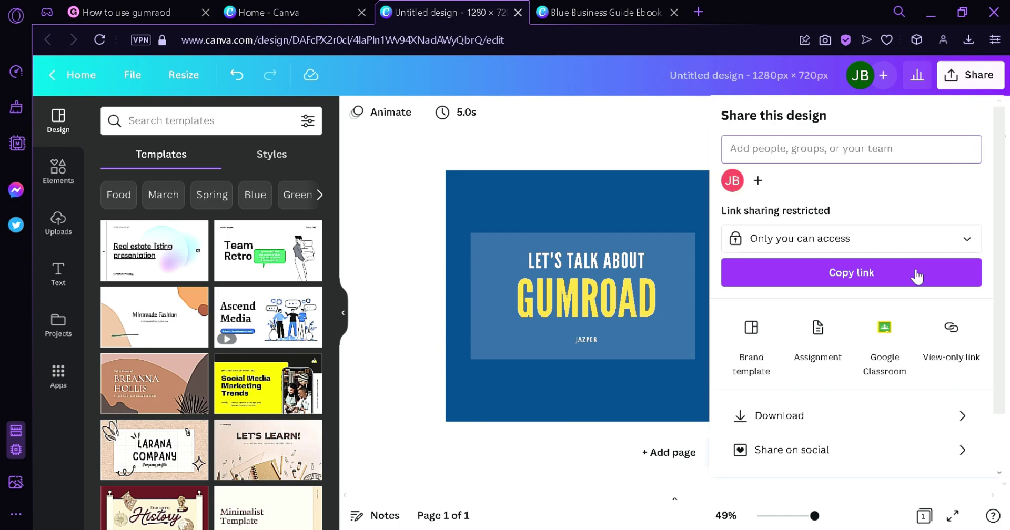
pyautogui.click(889, 416)
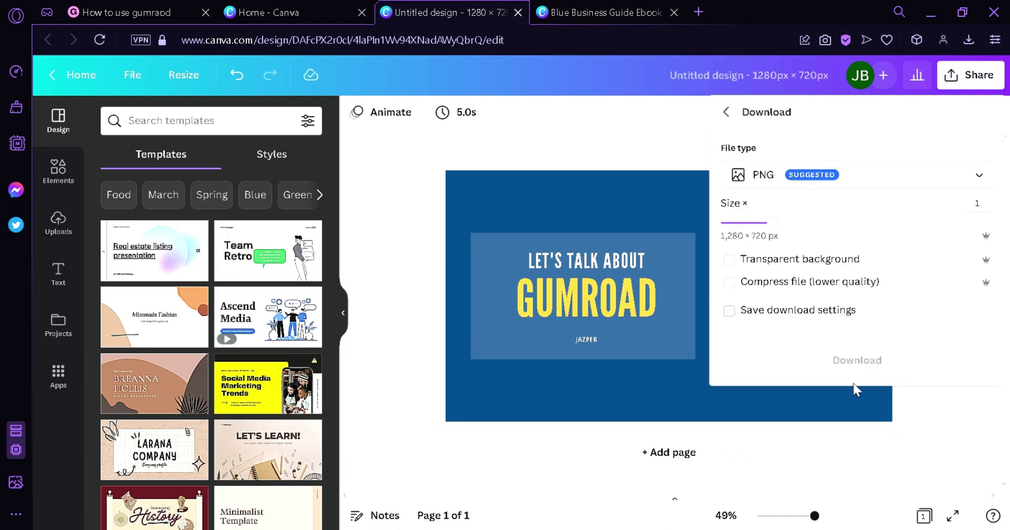
pyautogui.click(860, 364)
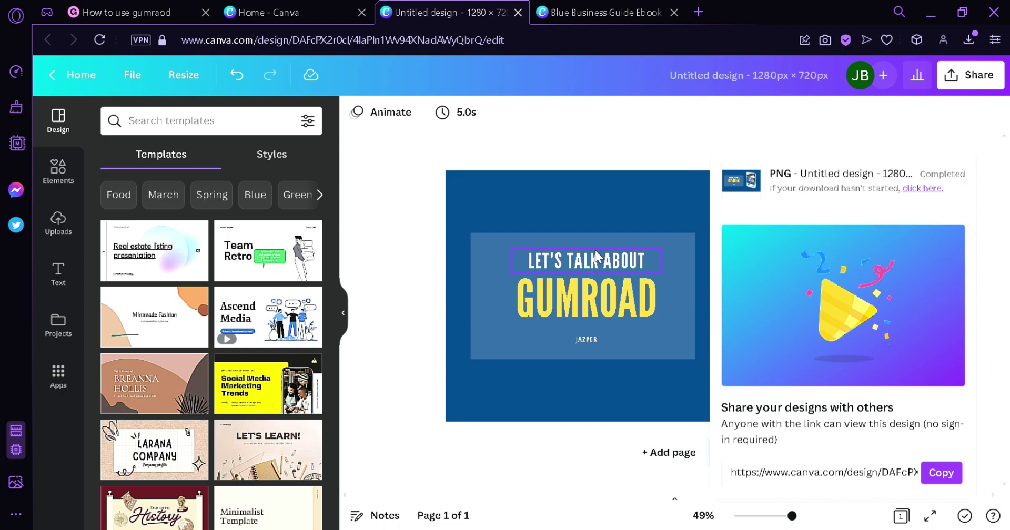
# Switch to Gumroad and upload the downloaded 1280 × 720 px image as the product's cover
pyautogui.click(172, 9)
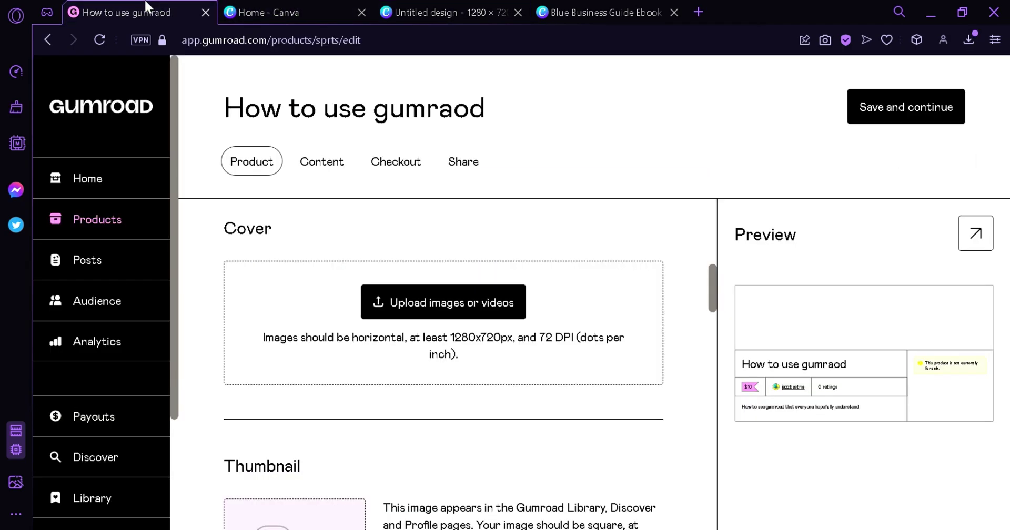
pyautogui.click(445, 301)
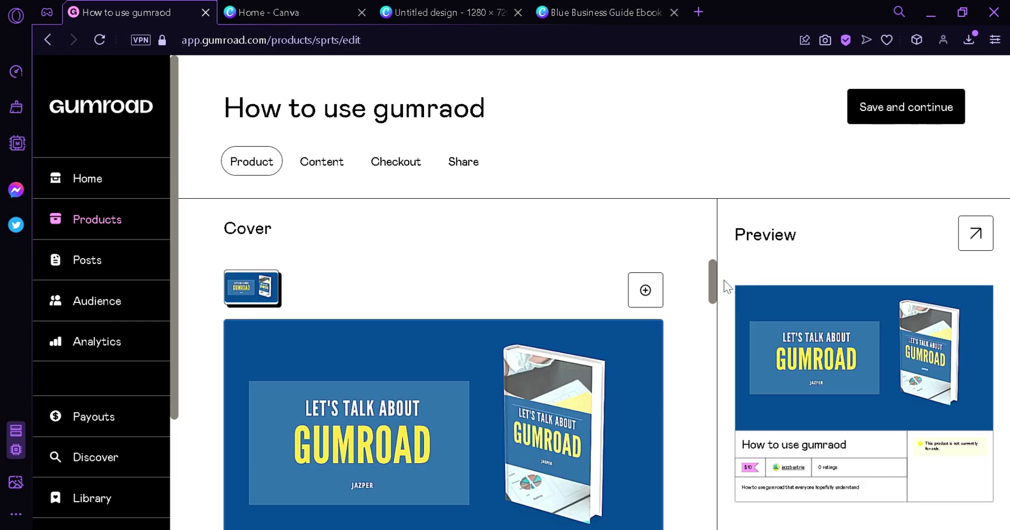
pyautogui.moveTo(711, 283); pyautogui.dragTo(719, 336)
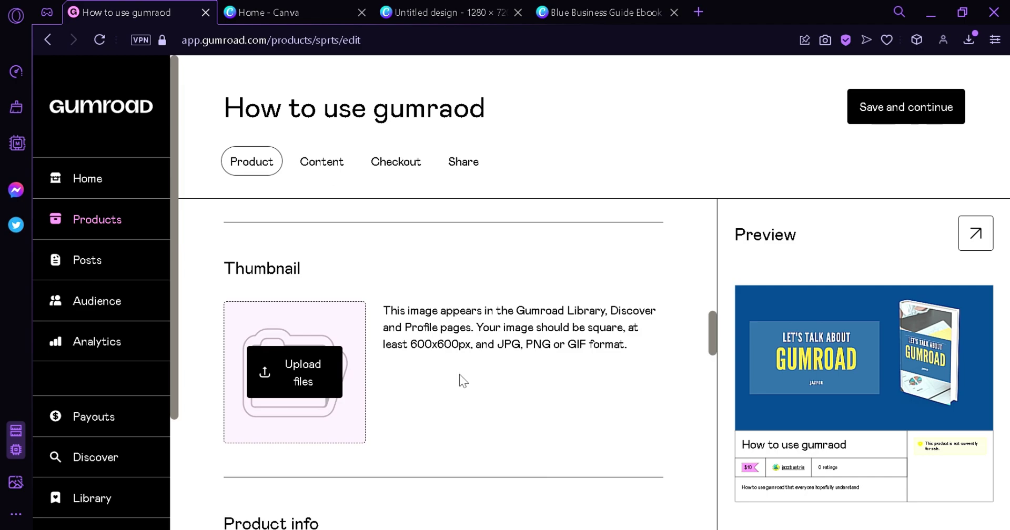
# Switch to the Canva home page and create a new custom-size design of 600 × 600 px
pyautogui.click(332, 8)
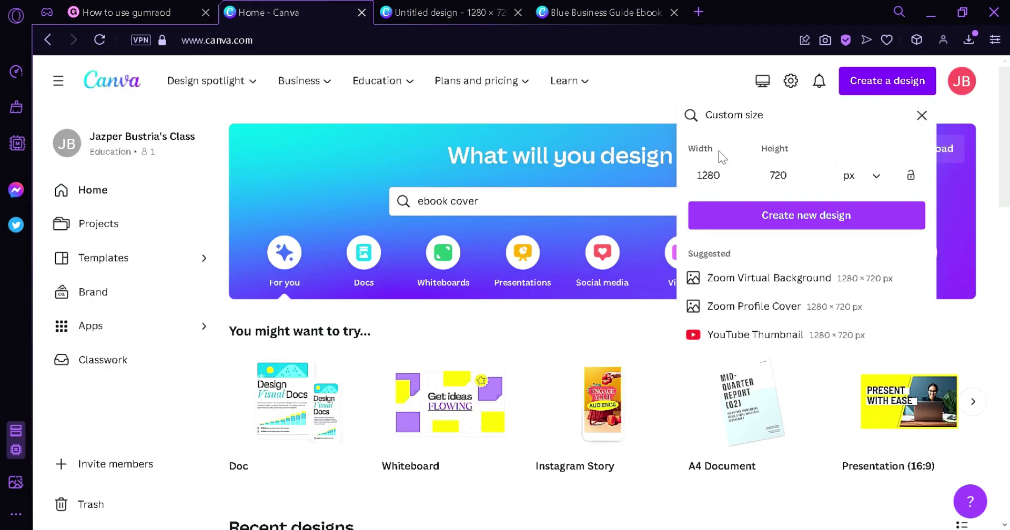
pyautogui.click(752, 188)
pyautogui.doubleClick(752, 189)
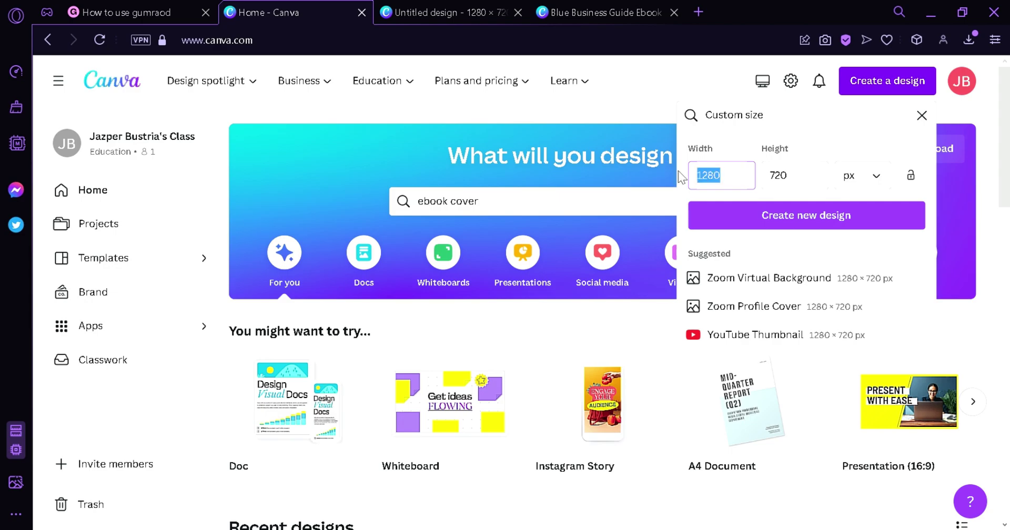
pyautogui.write('600')
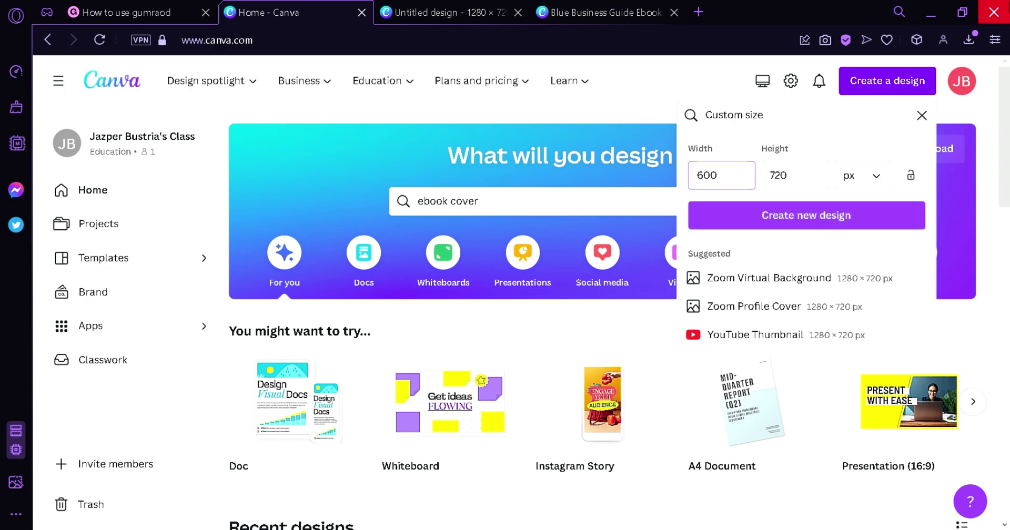
pyautogui.click(805, 179)
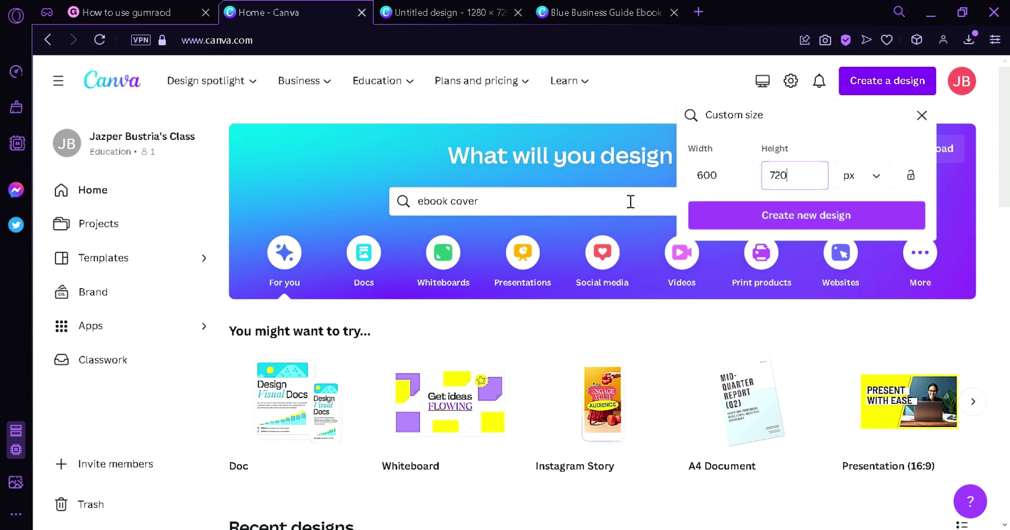
pyautogui.press('BackSpace')
pyautogui.press('BackSpace')
pyautogui.press('BackSpace')
pyautogui.write('600')
pyautogui.click(859, 218)
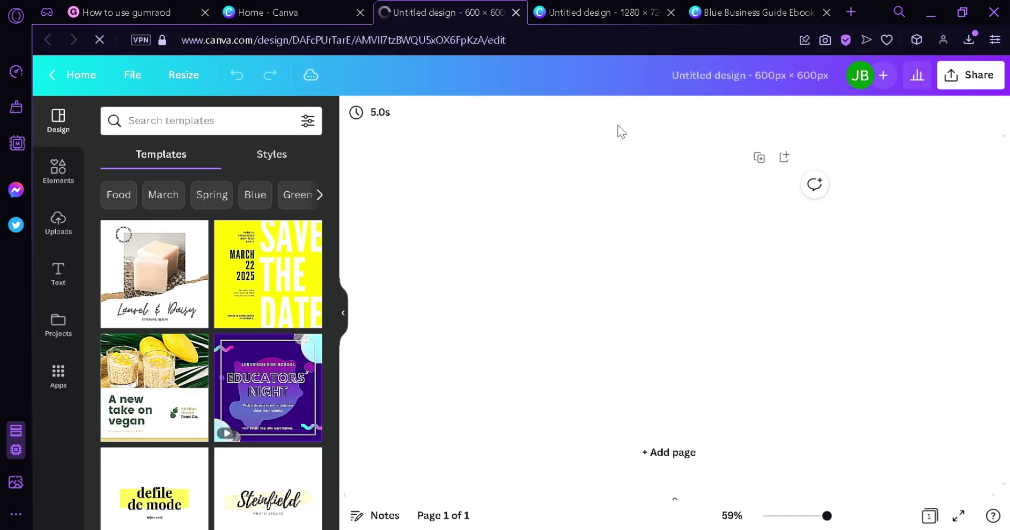
# Copy the blue title block with its texts from the ebook cover's page 1 into the 600 × 600 px design, centre it vertically and group it
pyautogui.click(573, 8)
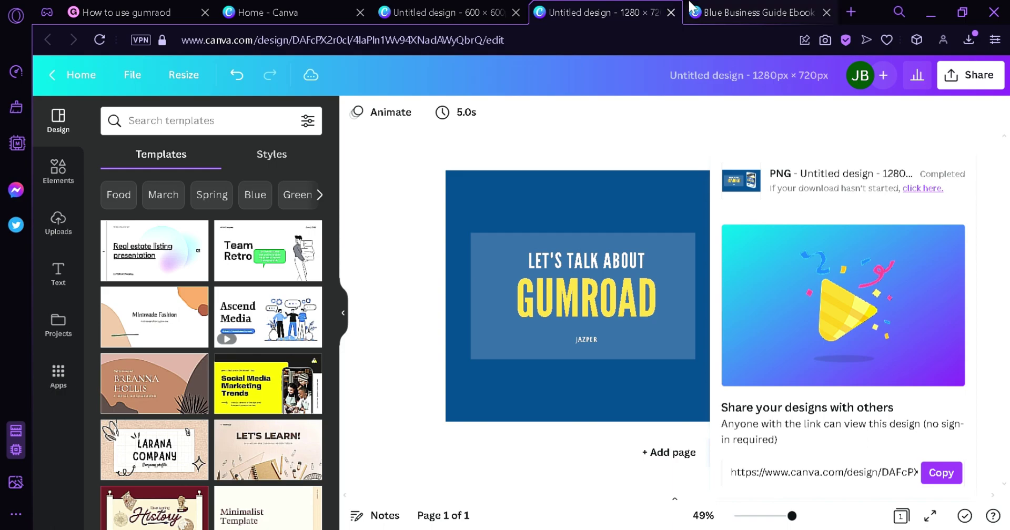
pyautogui.click(693, 8)
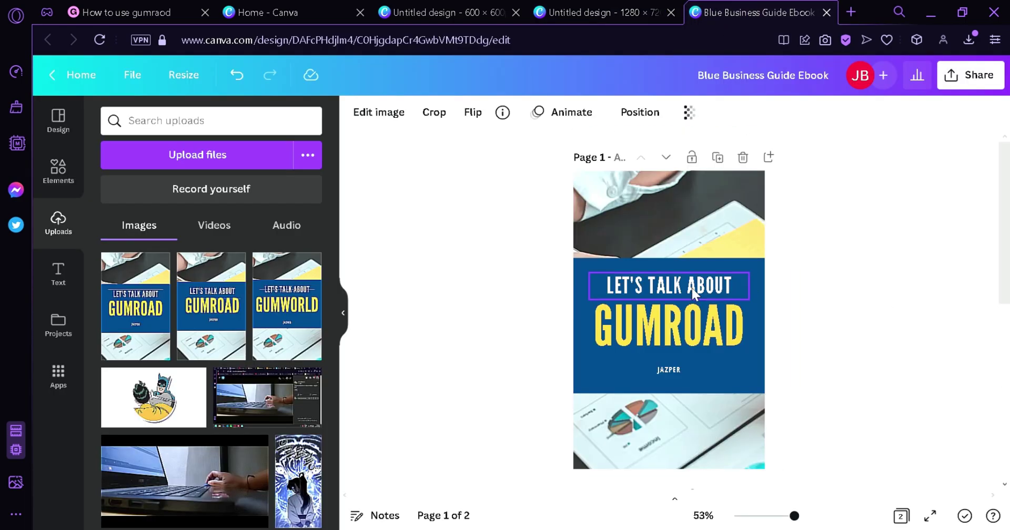
pyautogui.click(692, 290)
pyautogui.keyDown('shift'); pyautogui.click(693, 327); pyautogui.keyUp('shift')
pyautogui.keyDown('shift'); pyautogui.click(679, 368); pyautogui.keyUp('shift')
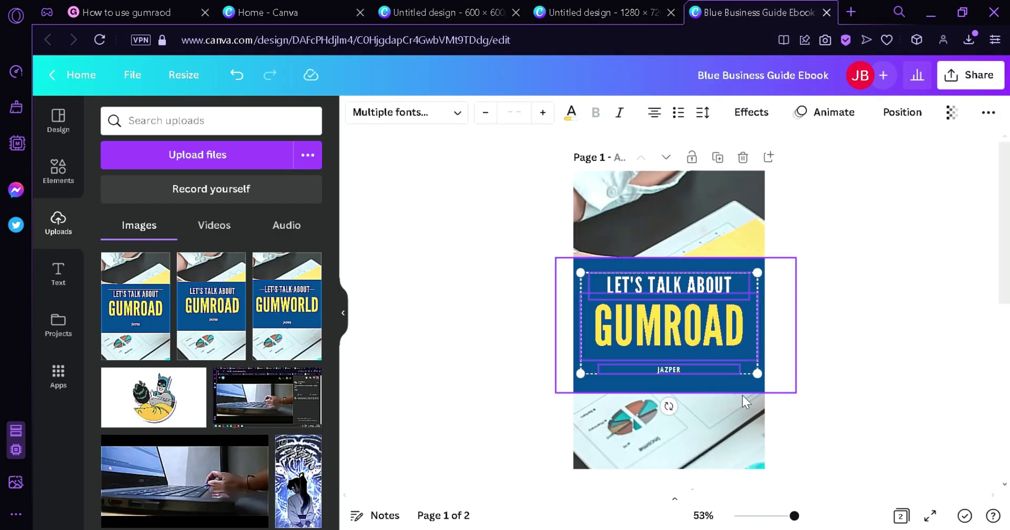
pyautogui.keyDown('shift'); pyautogui.click(744, 384); pyautogui.keyUp('shift')
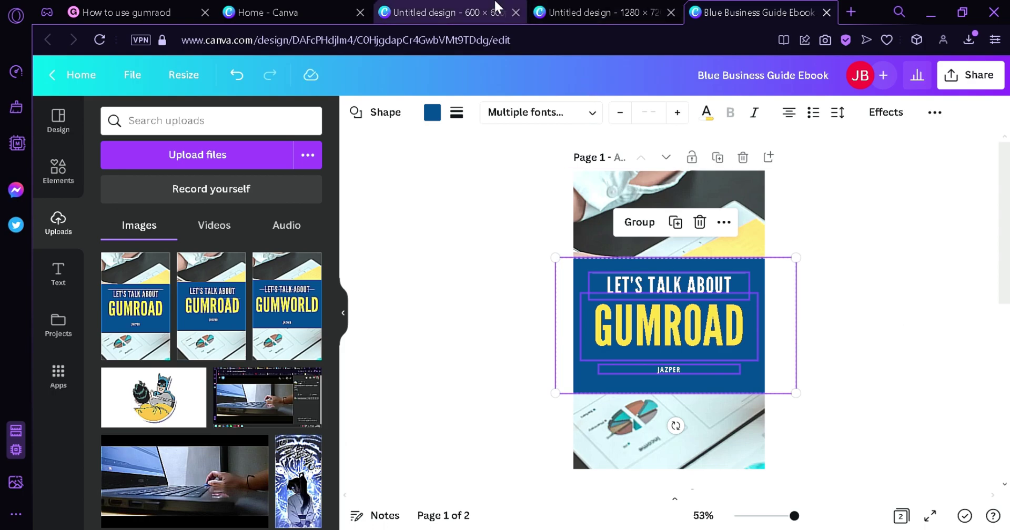
pyautogui.click(494, 7)
pyautogui.hotkey('ctrl', 'v')
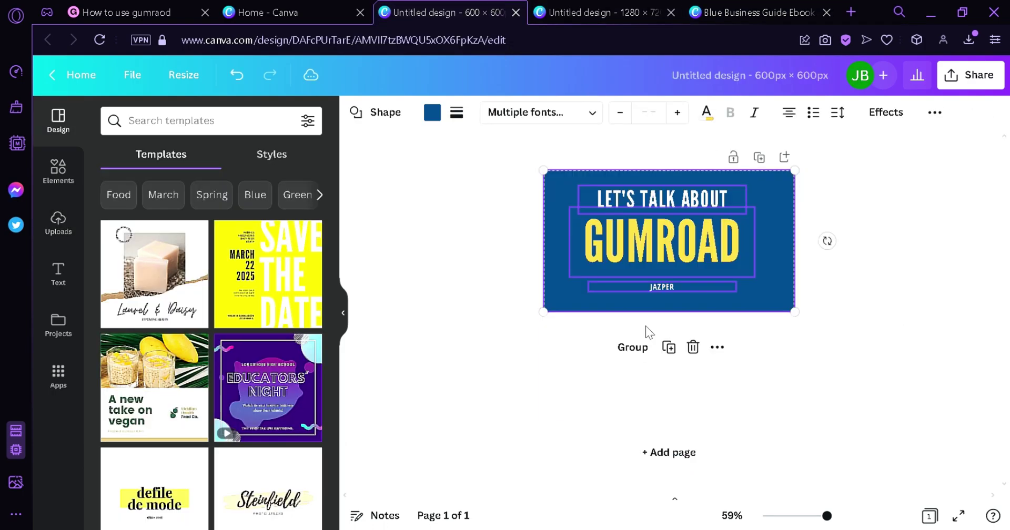
pyautogui.moveTo(660, 229); pyautogui.dragTo(663, 288)
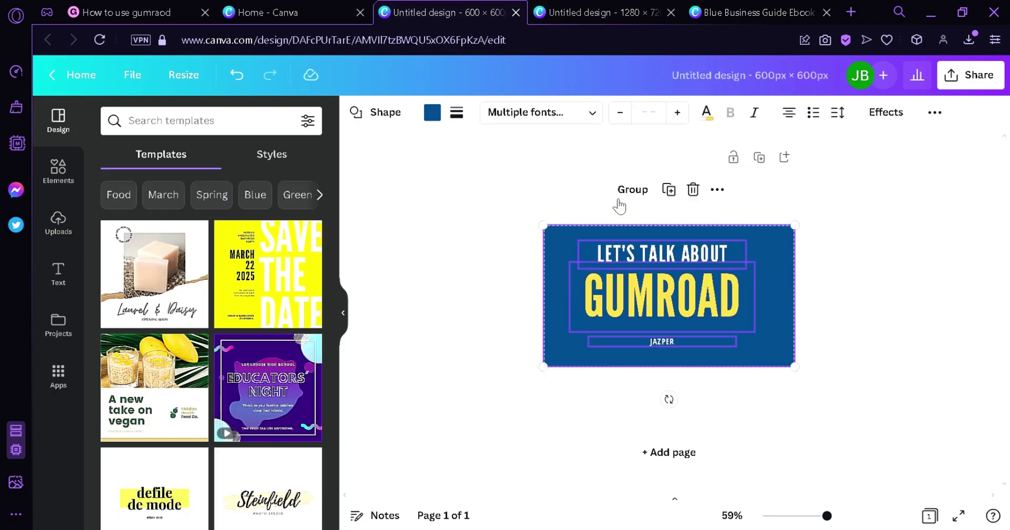
pyautogui.click(618, 199)
# Fill the 600 × 600 px design's background with the dark blue document color
pyautogui.click(577, 207)
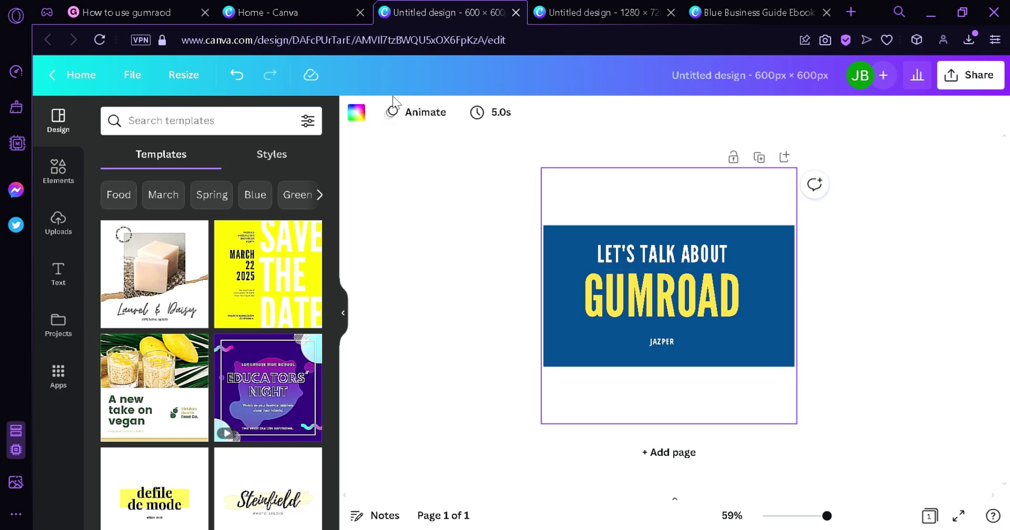
pyautogui.click(357, 112)
pyautogui.click(151, 197)
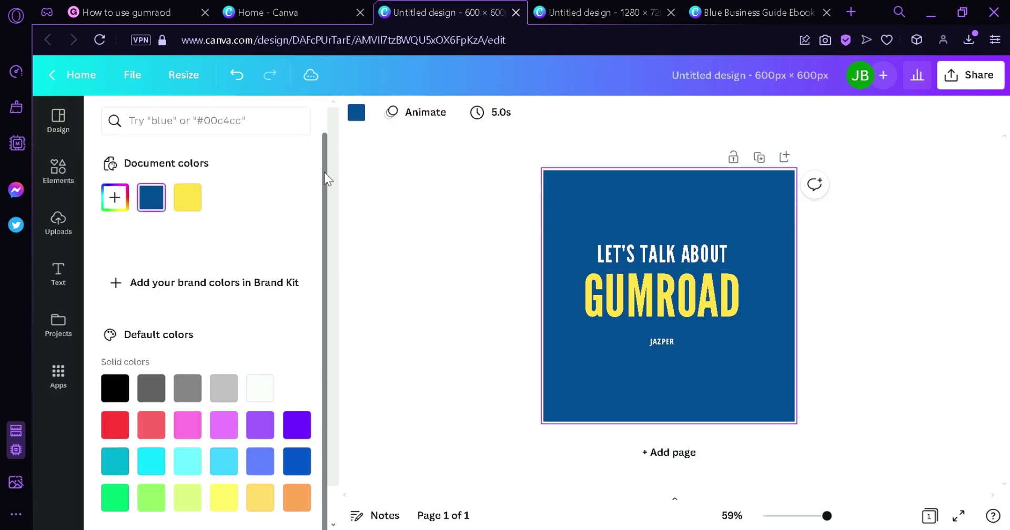
pyautogui.click(494, 243)
# Nudge the grouped title block slightly down and to the right so its texts look centred on the square
pyautogui.click(678, 312)
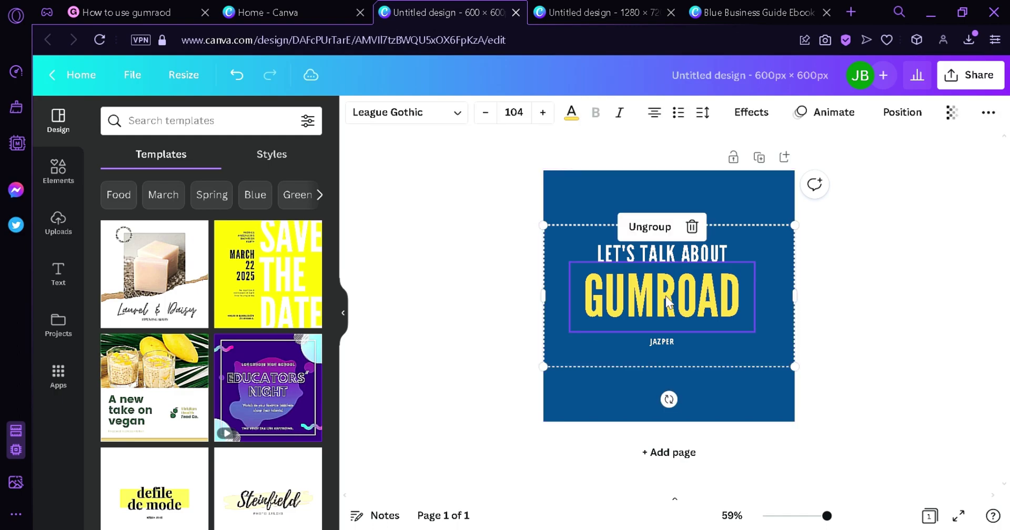
pyautogui.moveTo(679, 311); pyautogui.dragTo(684, 319)
pyautogui.click(848, 260)
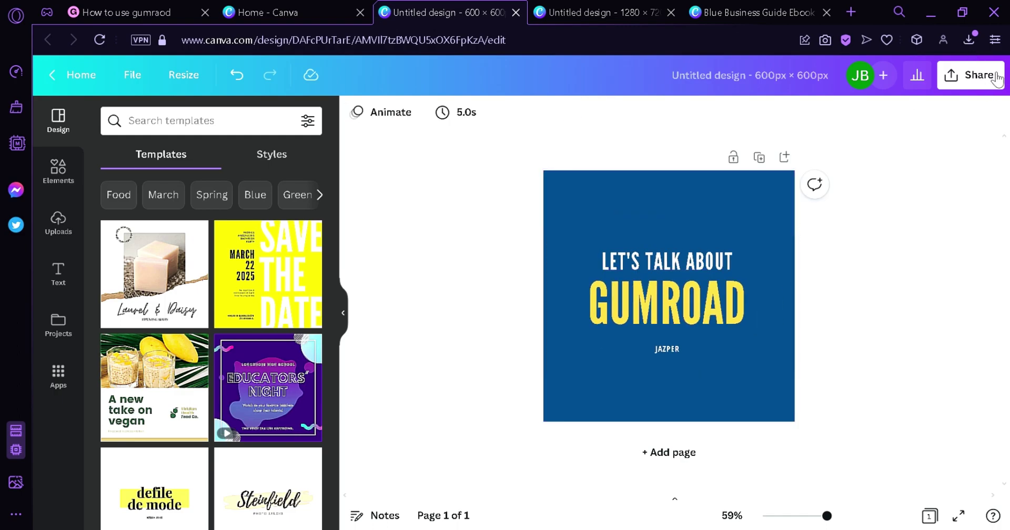
# Download the 600 × 600 px thumbnail design as a PNG
pyautogui.click(973, 74)
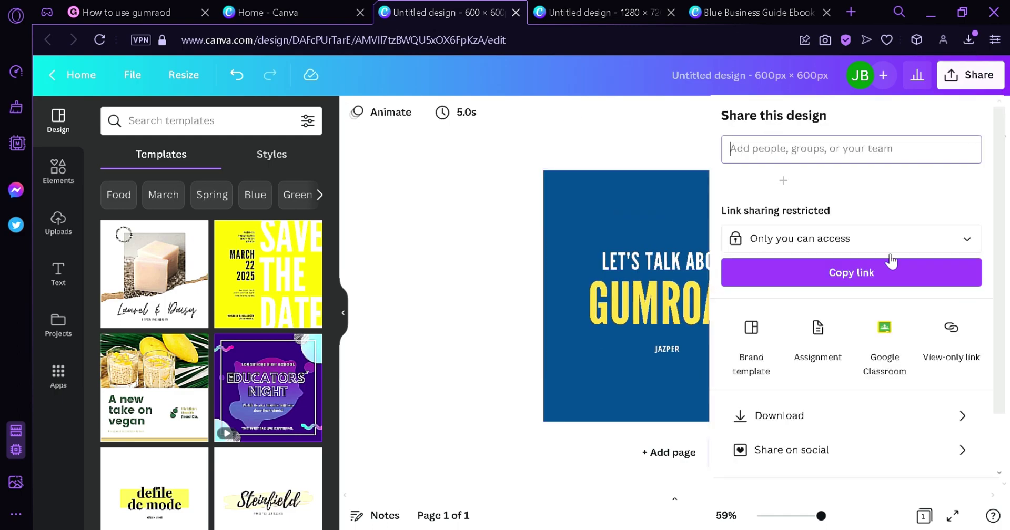
pyautogui.click(818, 420)
pyautogui.click(853, 361)
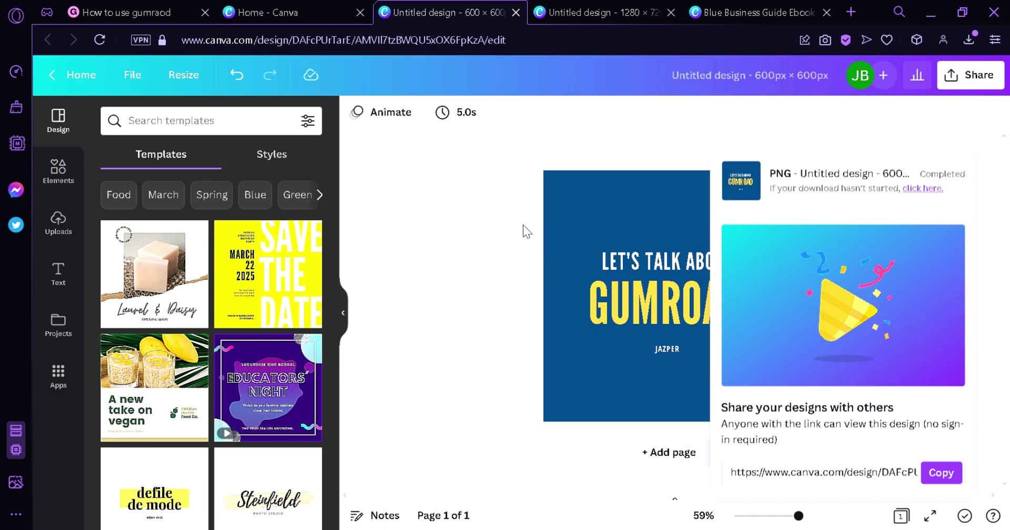
# Switch to Gumroad and upload the 600 × 600 px image from the computer files as the product's thumbnail
pyautogui.click(148, 7)
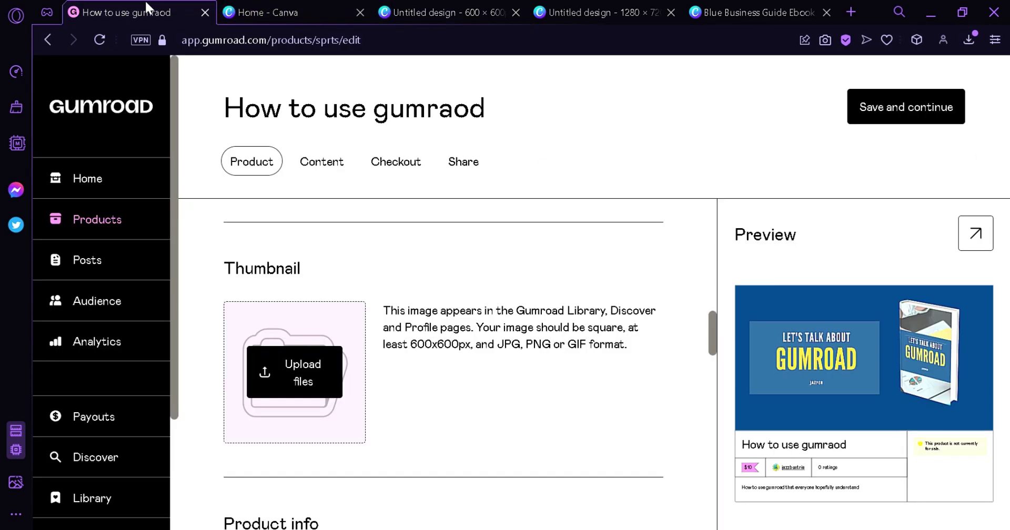
pyautogui.click(295, 373)
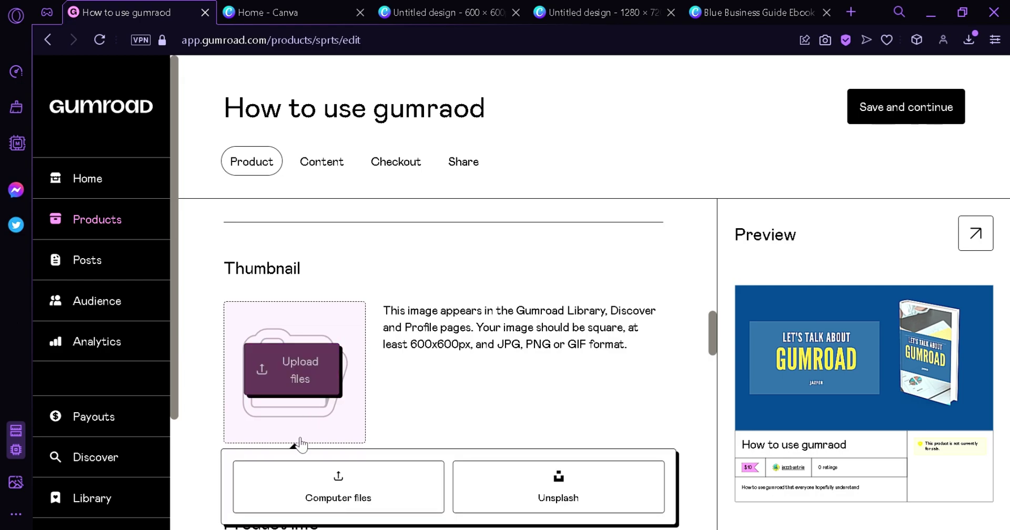
pyautogui.click(347, 509)
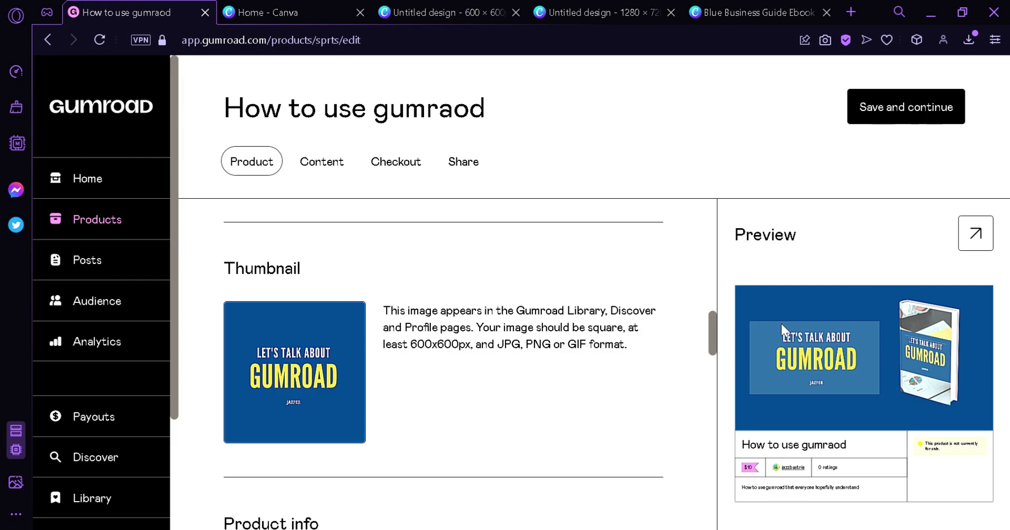
# Review the product's cover and thumbnail, and check the Call to action options under Product info
pyautogui.scroll(10, 588, 396)
pyautogui.scroll(-4, 589, 397)
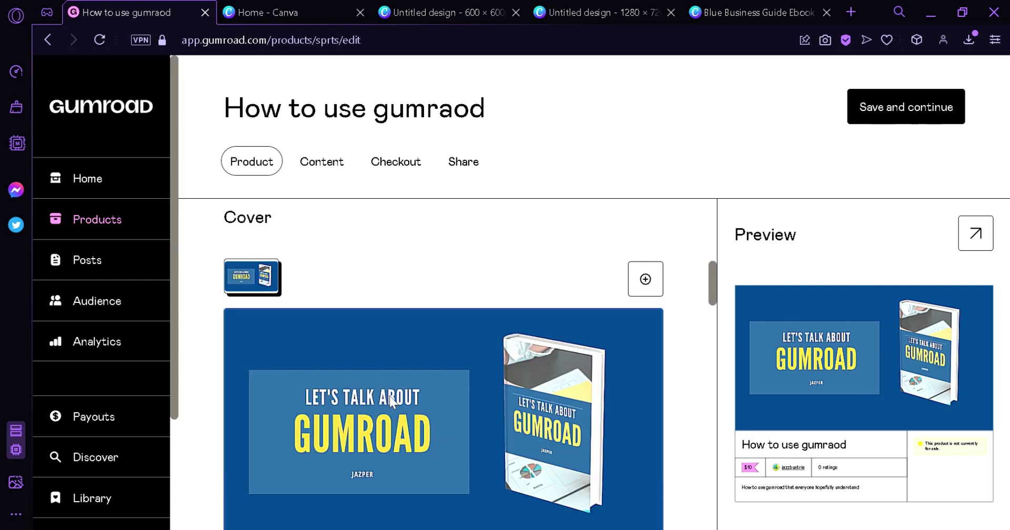
pyautogui.scroll(-6, 506, 384)
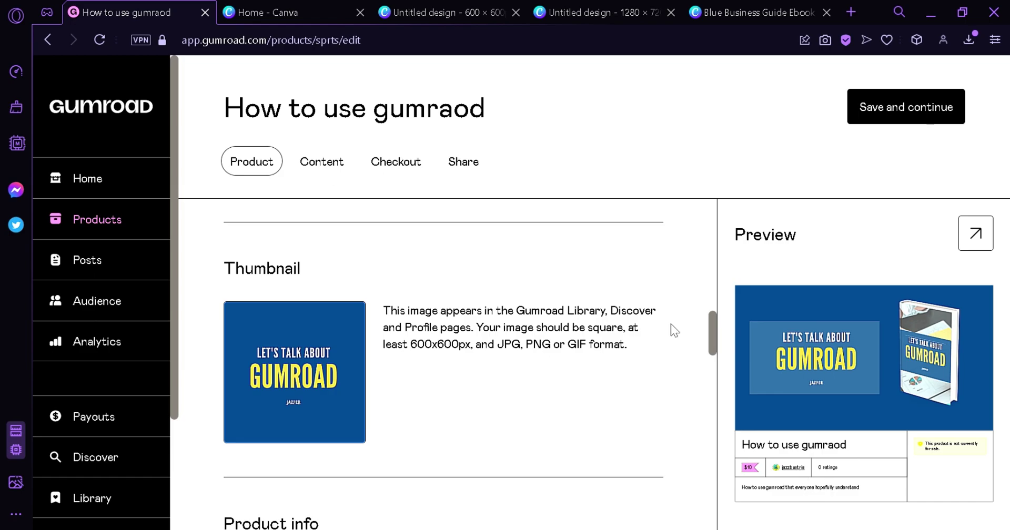
pyautogui.moveTo(711, 338); pyautogui.dragTo(715, 375)
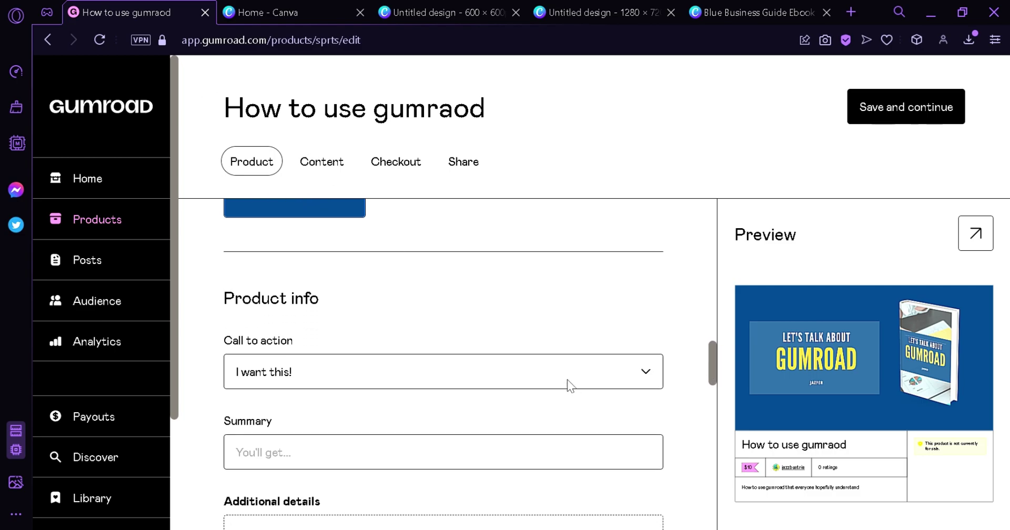
pyautogui.moveTo(716, 351); pyautogui.dragTo(714, 362)
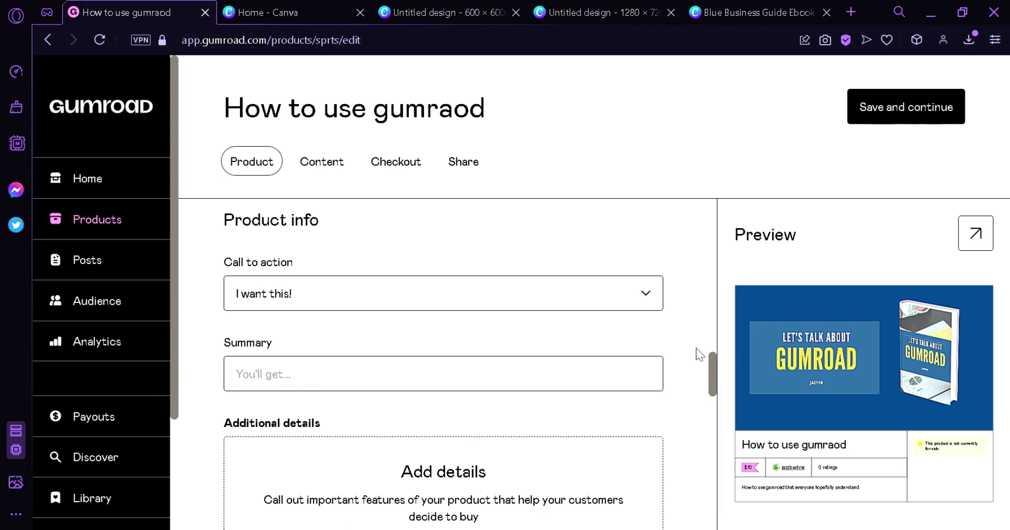
pyautogui.click(431, 304)
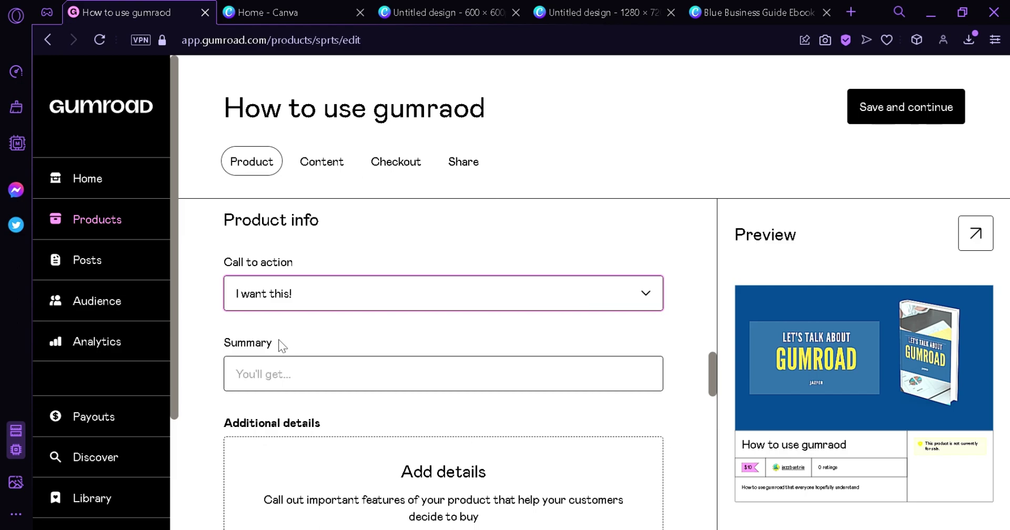
# Write the product summary "You'll get a simple digital book about gumroad"
pyautogui.click(321, 388)
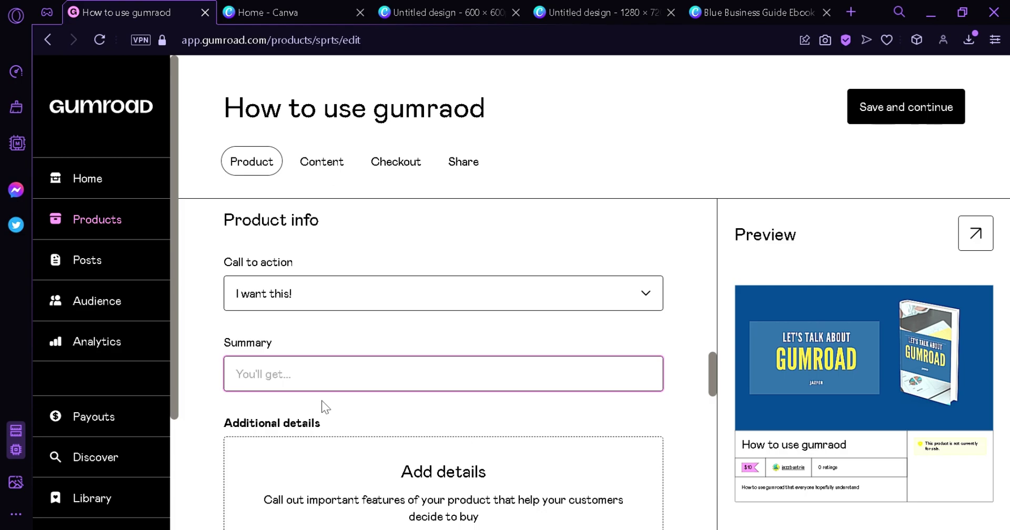
pyautogui.write('You')
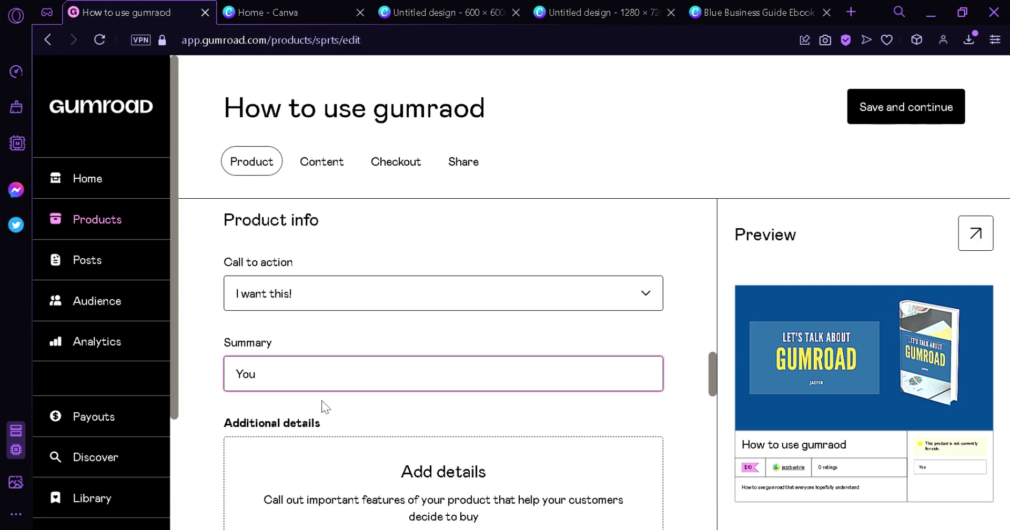
pyautogui.write("'ll get a")
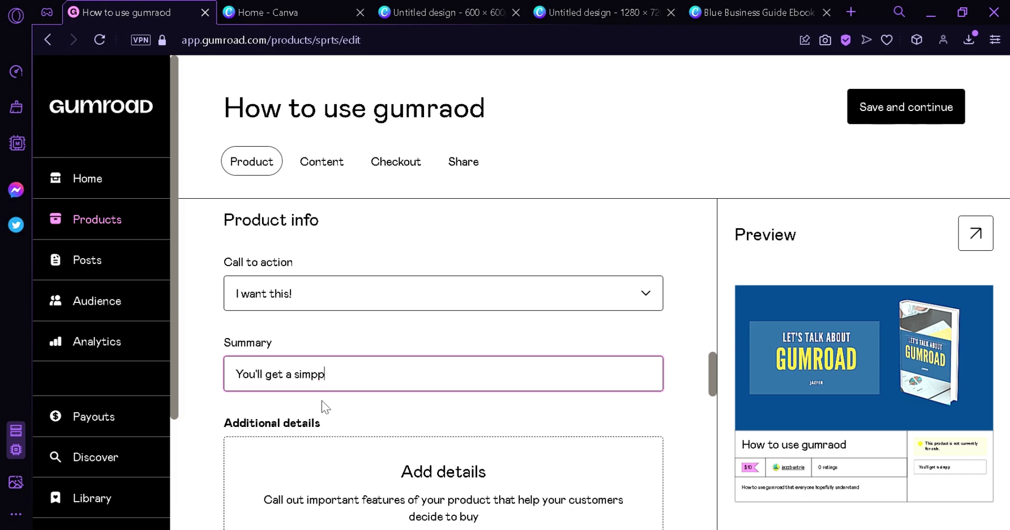
pyautogui.write(' simple digital book about ')
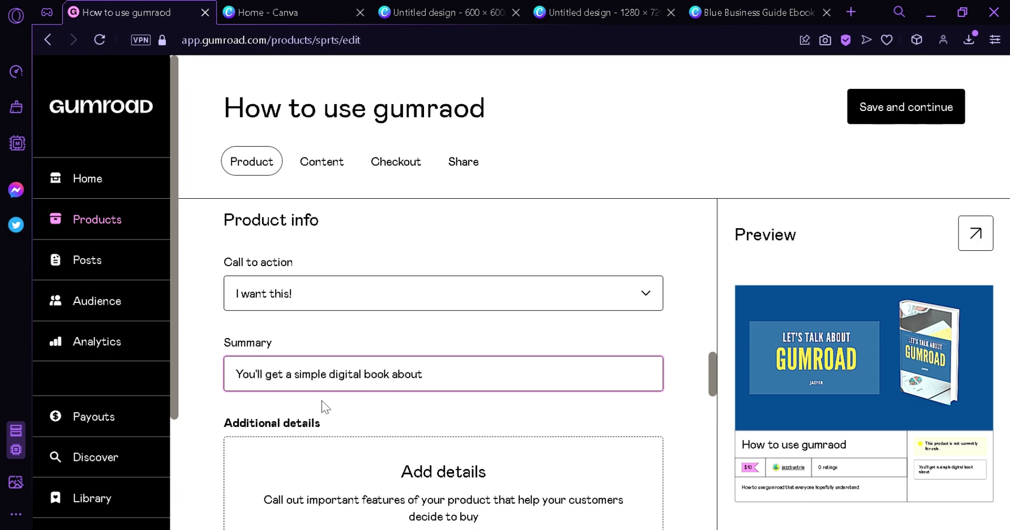
pyautogui.write('gumroad')
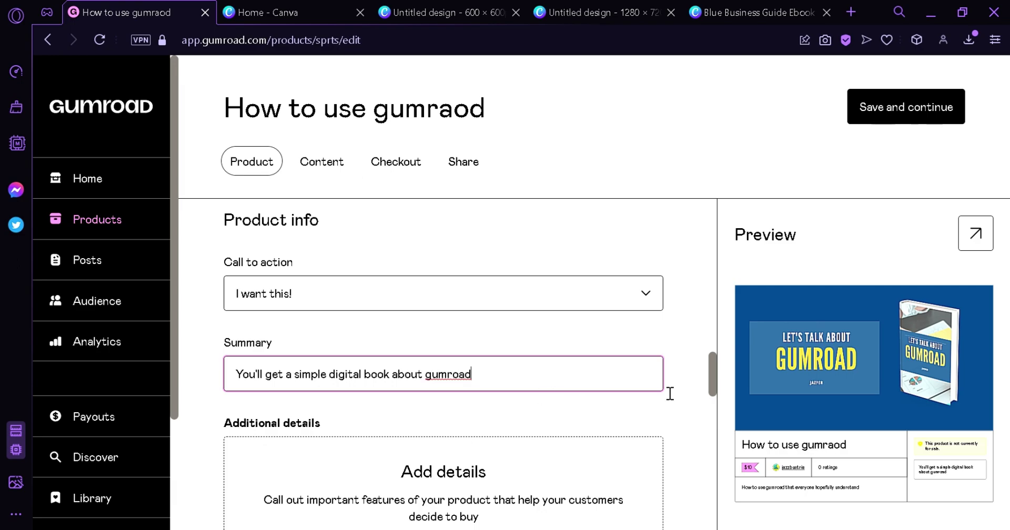
# Add one blank attribute and value row to the product's additional details
pyautogui.moveTo(711, 363); pyautogui.dragTo(702, 395)
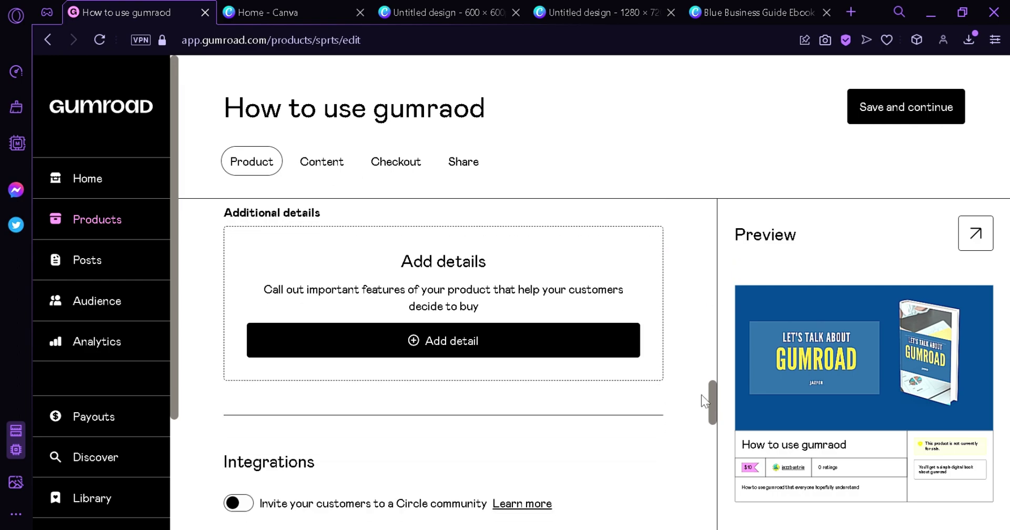
pyautogui.click(475, 347)
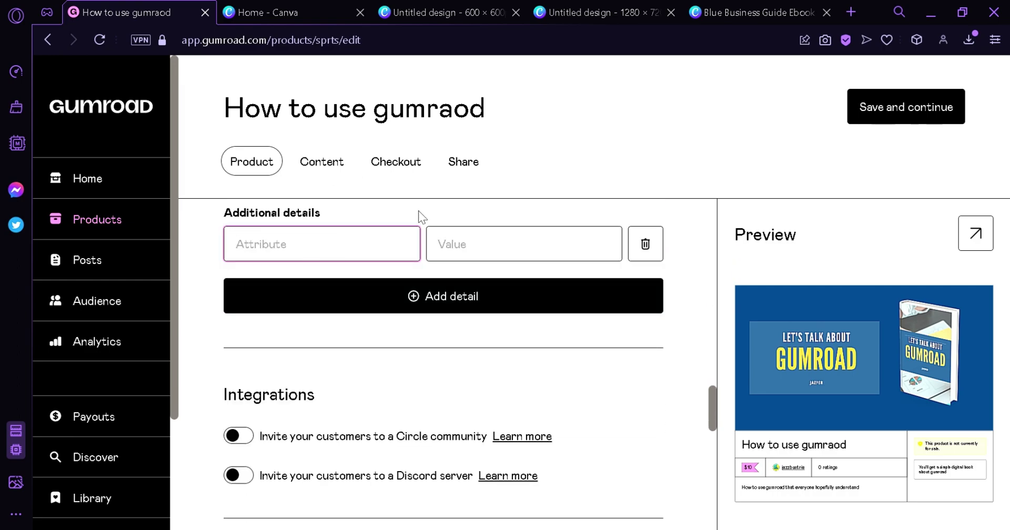
pyautogui.moveTo(711, 409); pyautogui.dragTo(706, 419)
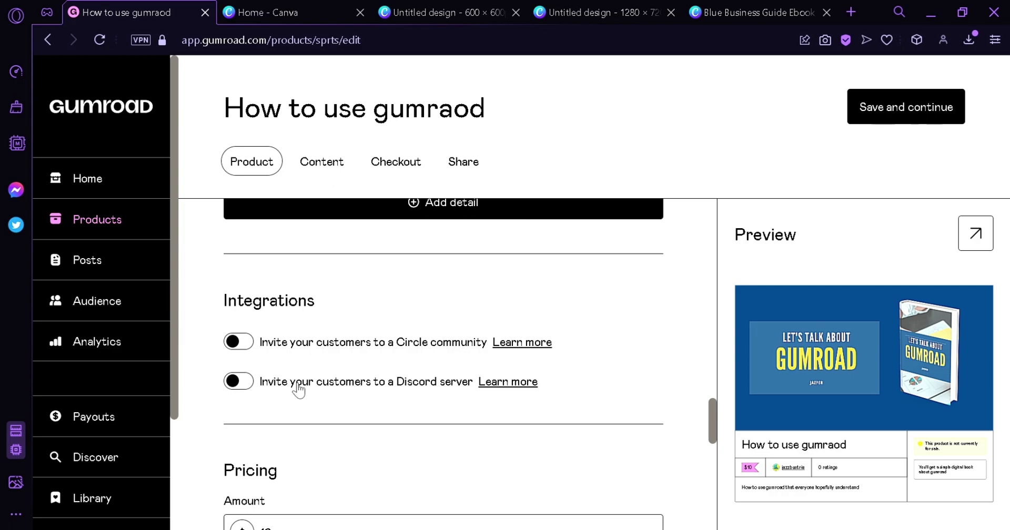
# Try the option that allows customers to pay what they want, and turn it off again
pyautogui.moveTo(713, 435); pyautogui.dragTo(712, 457)
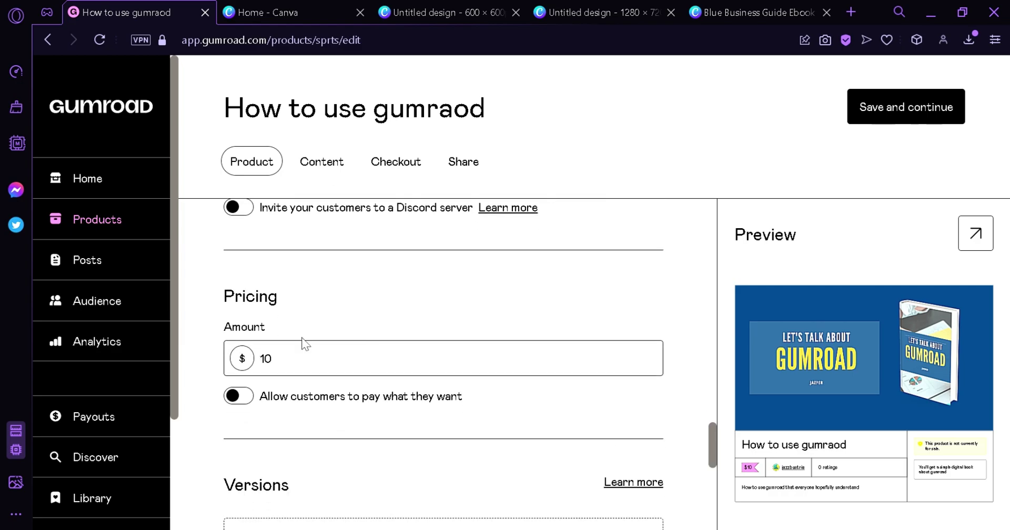
pyautogui.click(248, 401)
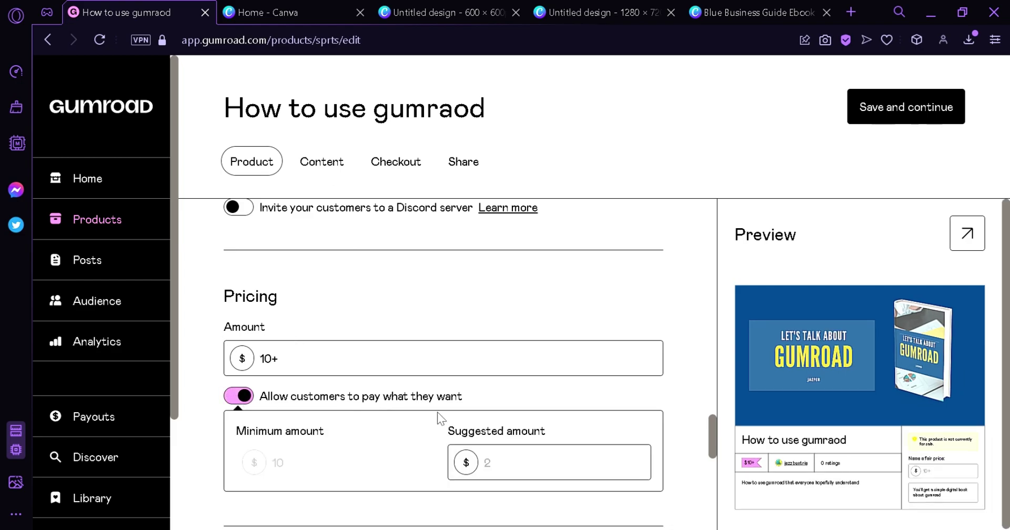
pyautogui.click(248, 398)
# Add a product version named "How to use Gumroad" with an additional amount of $10
pyautogui.scroll(-4, 700, 430)
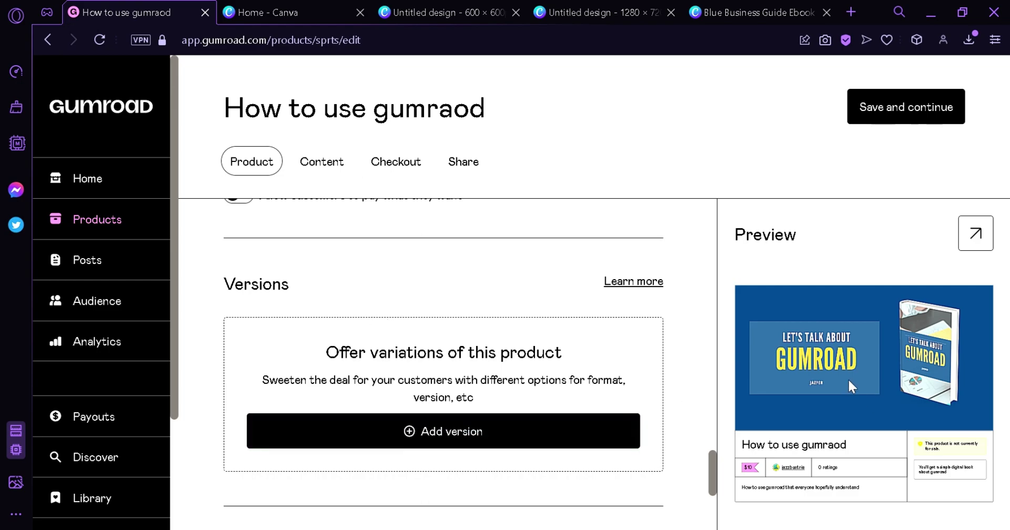
pyautogui.click(483, 430)
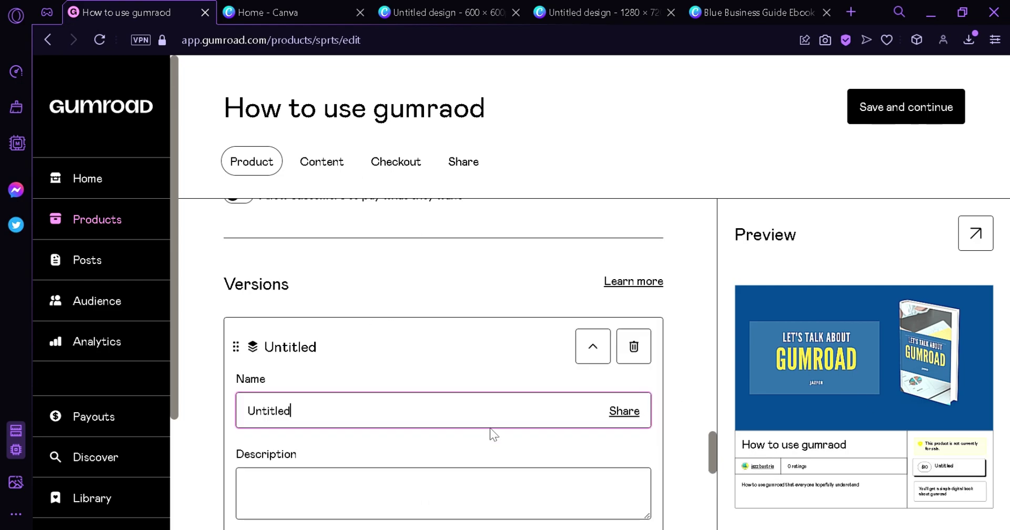
pyautogui.moveTo(441, 419); pyautogui.dragTo(243, 418)
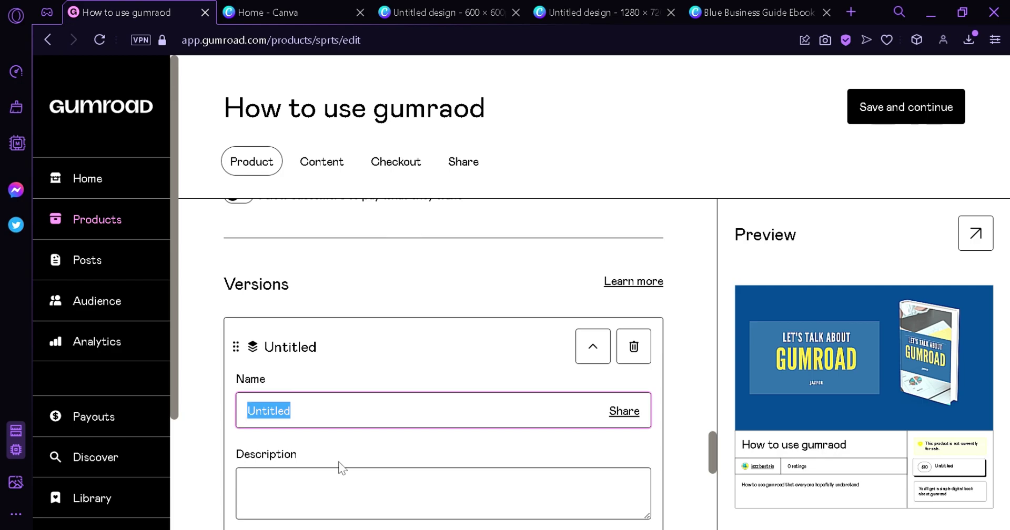
pyautogui.write('How to use gumroad')
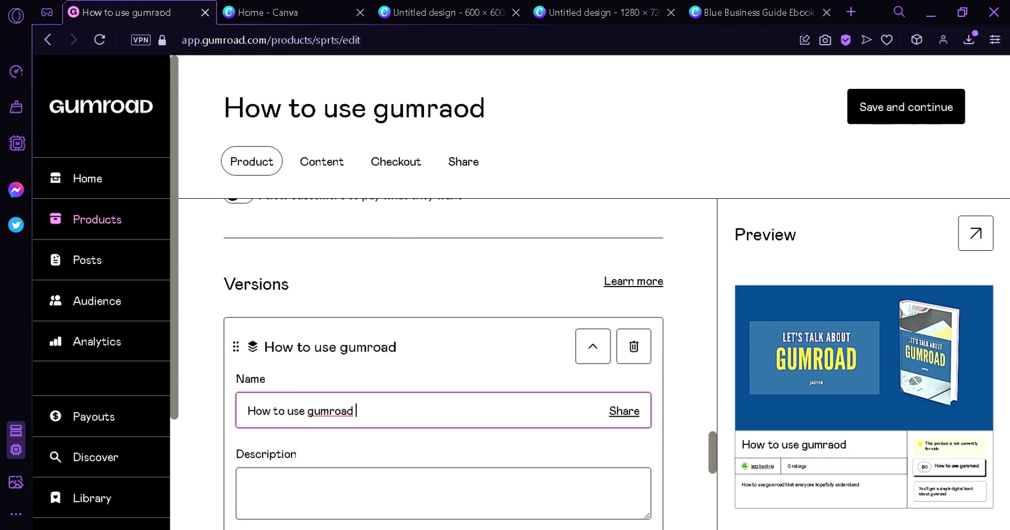
pyautogui.hotkey('ctrl', 'BackSpace')
pyautogui.write('Gurm')
pyautogui.write('mroad')
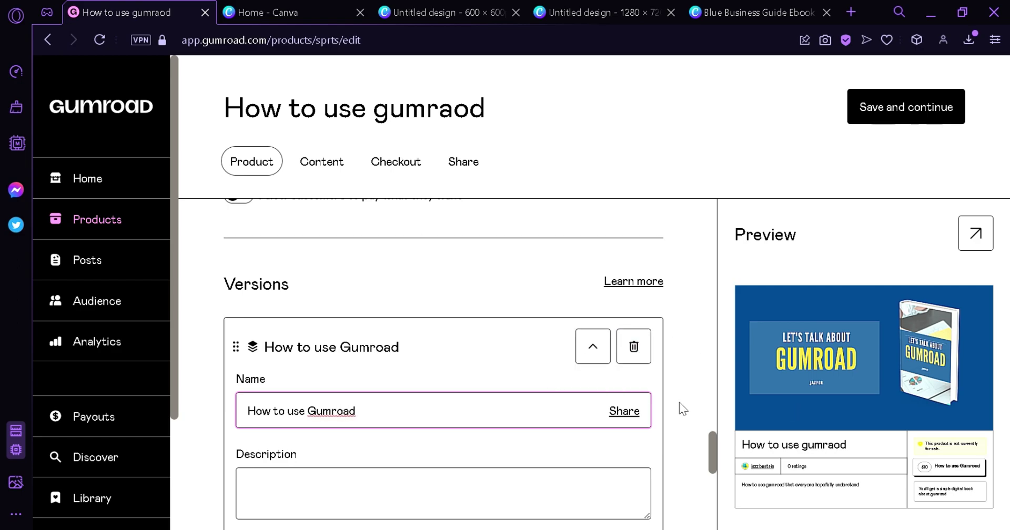
pyautogui.scroll(-2, 706, 447)
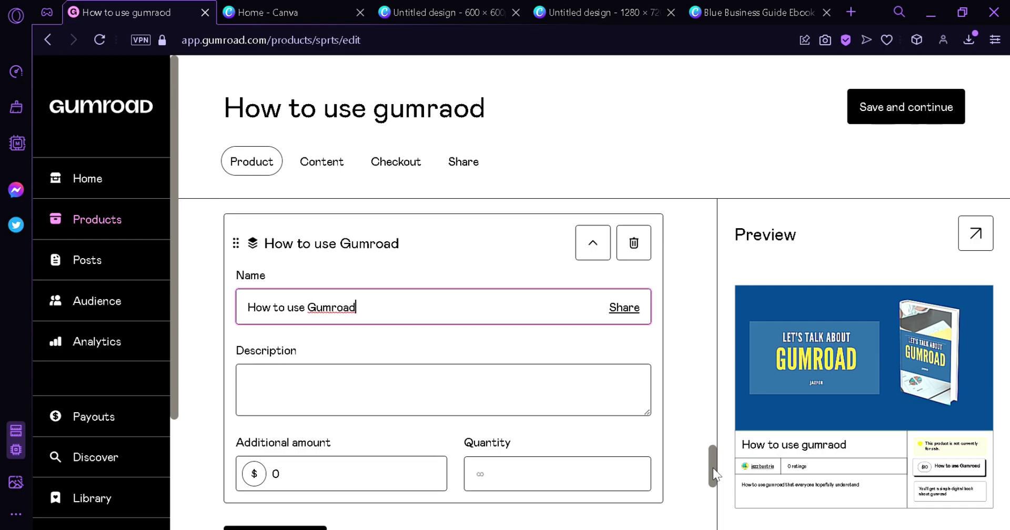
pyautogui.click(410, 487)
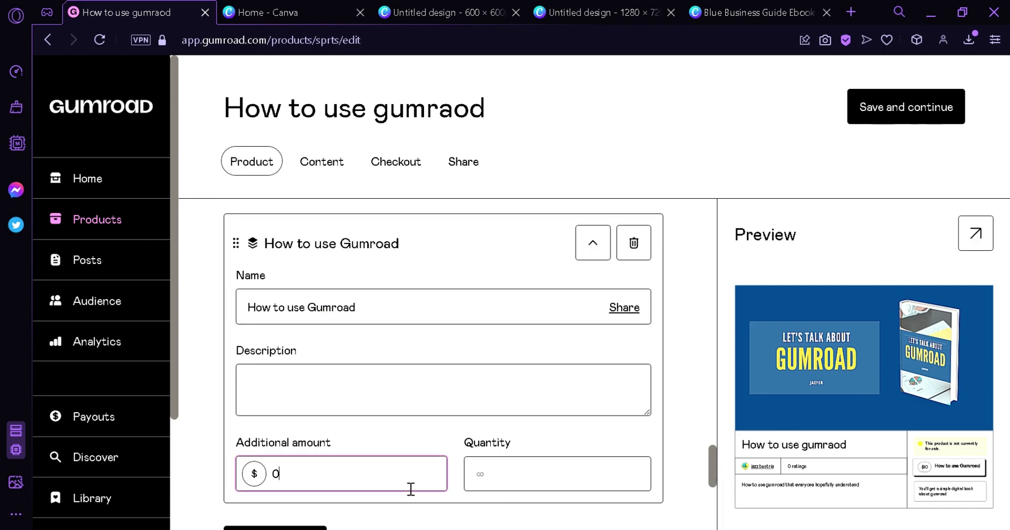
pyautogui.moveTo(410, 487); pyautogui.dragTo(289, 496)
pyautogui.write('10')
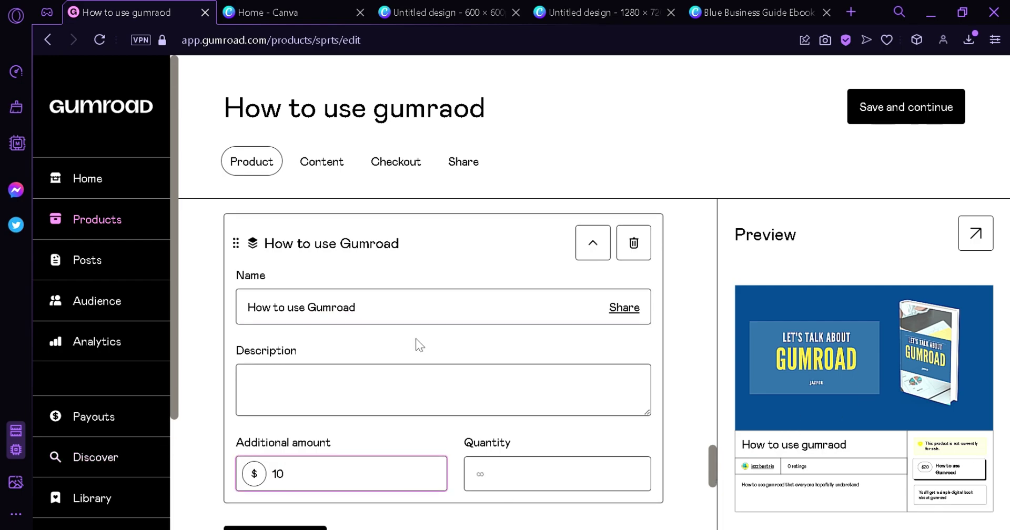
# Add a second product version named "How to use gumroad pro" with an additional amount of $20
pyautogui.scroll(-2, 705, 448)
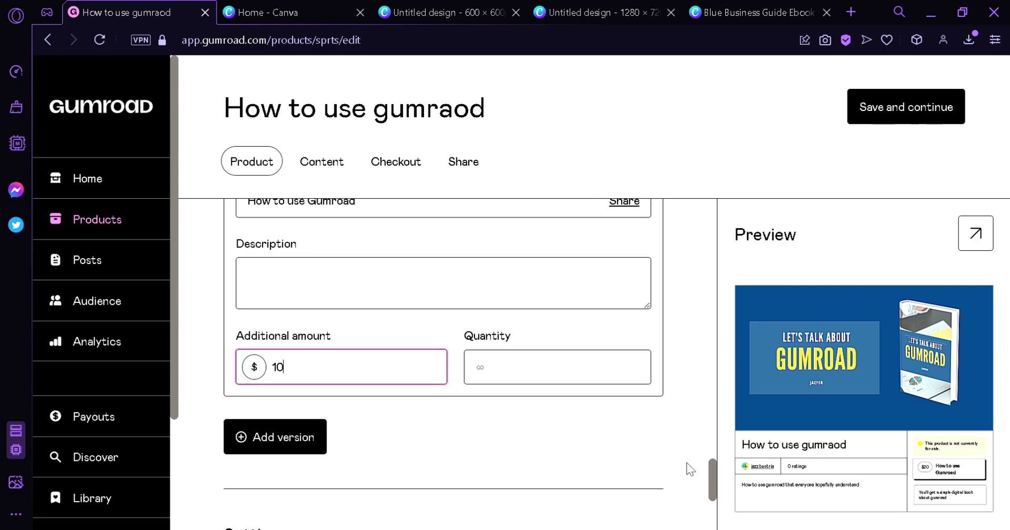
pyautogui.click(268, 461)
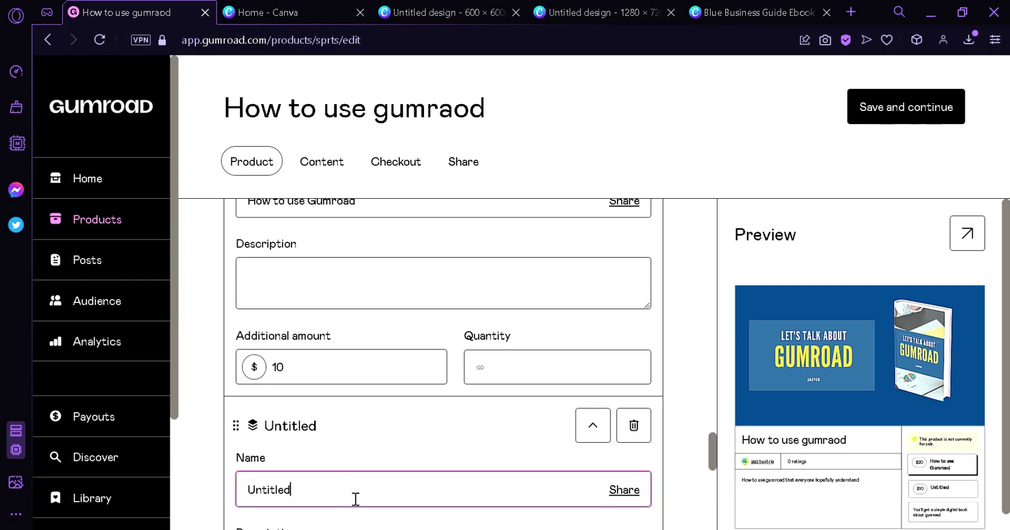
pyautogui.doubleClick(301, 483)
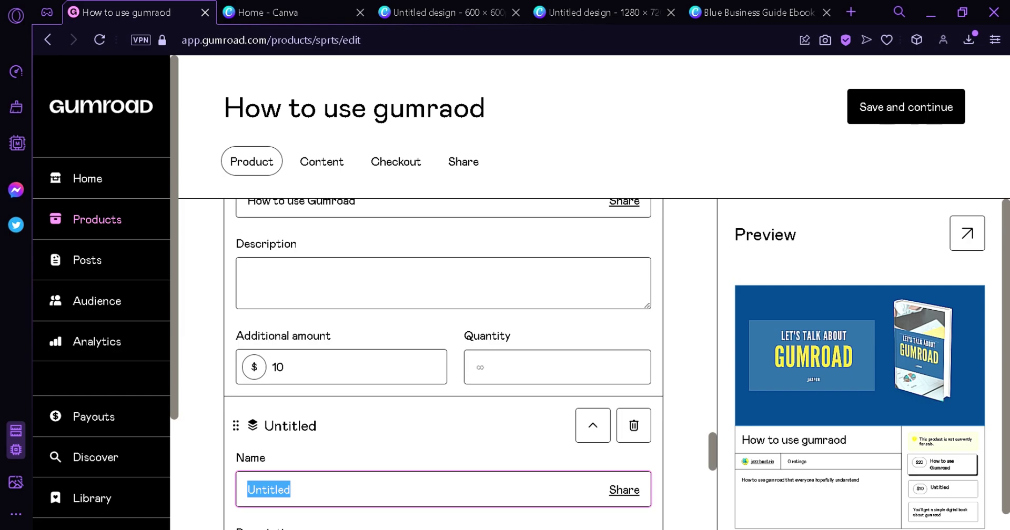
pyautogui.write('How to use gumr')
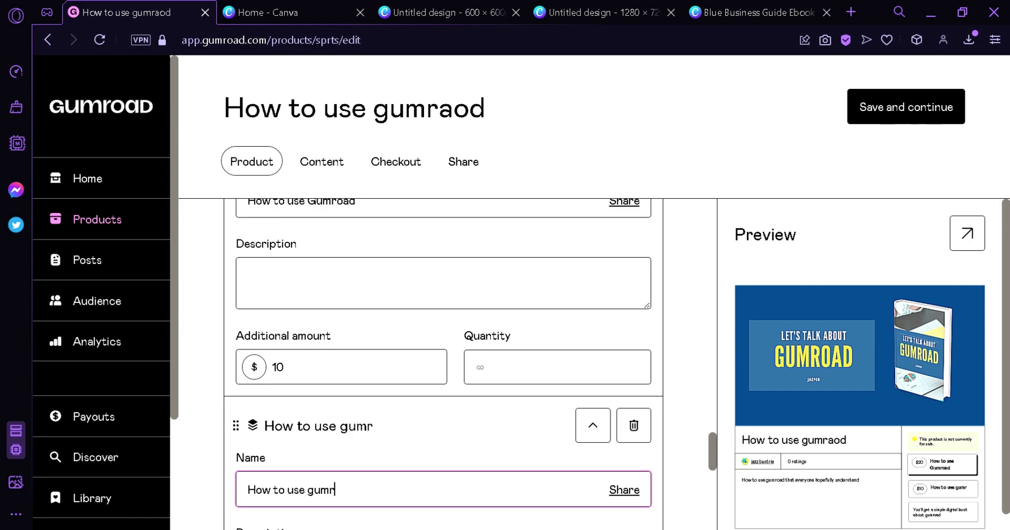
pyautogui.write('oad pro')
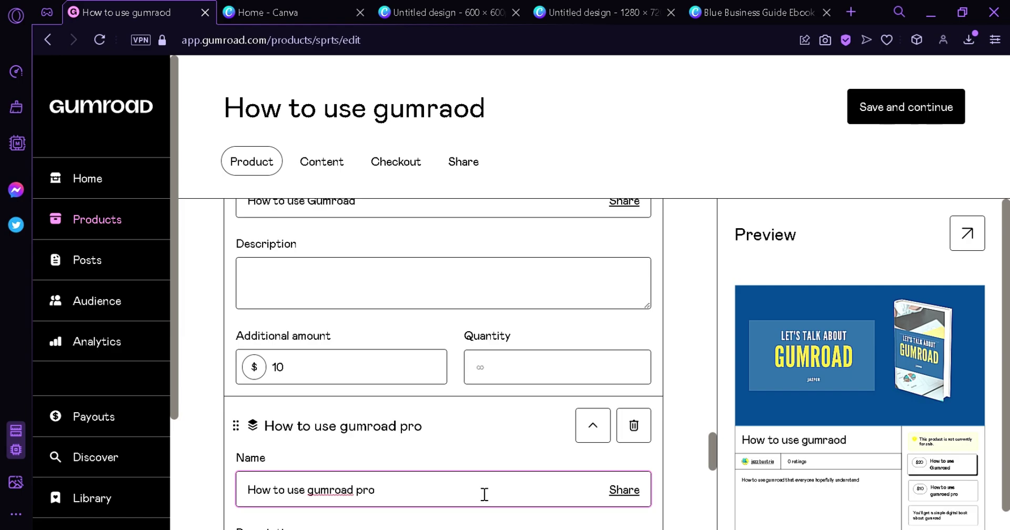
pyautogui.press('Tab')
pyautogui.press('Tab')
pyautogui.press('Tab')
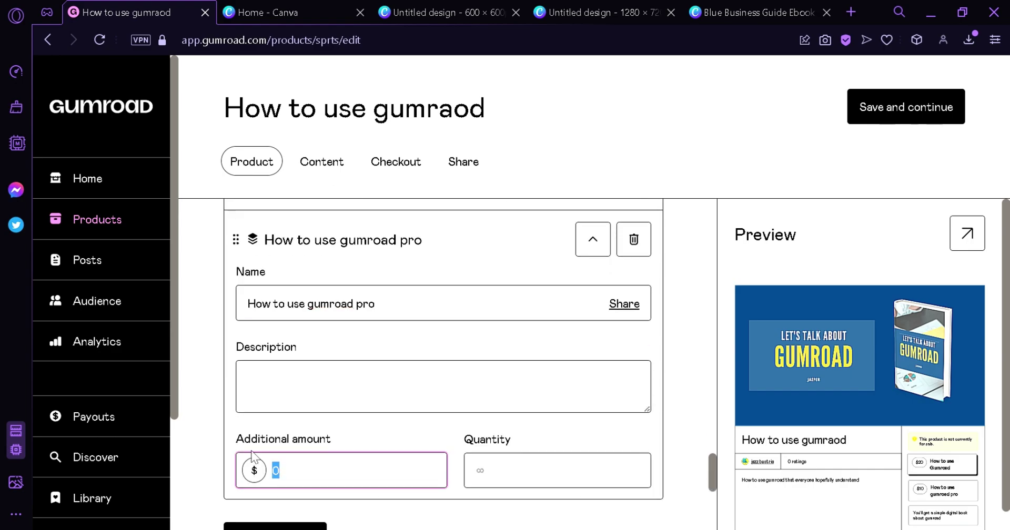
pyautogui.write('20')
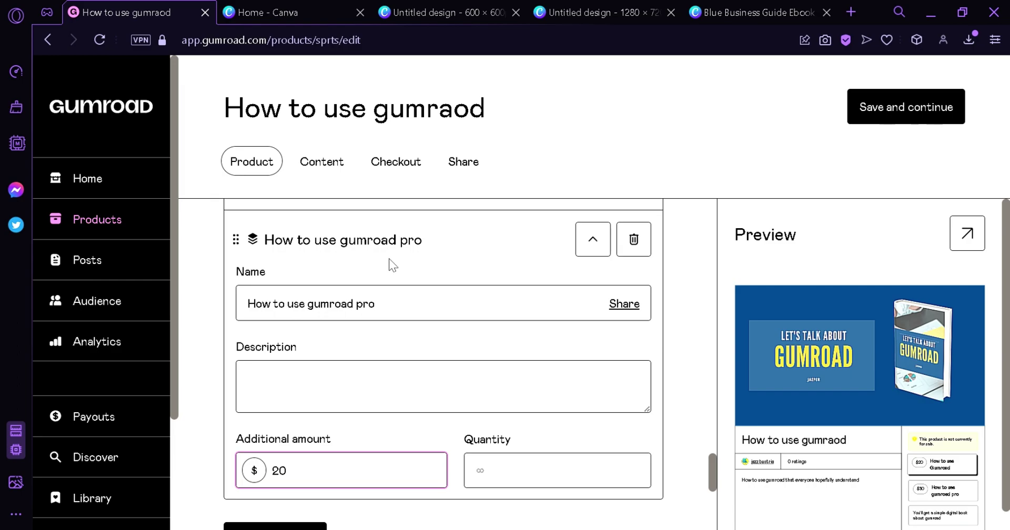
# Look over the product's sales settings and open the editor for the product's content
pyautogui.moveTo(710, 472); pyautogui.dragTo(713, 516)
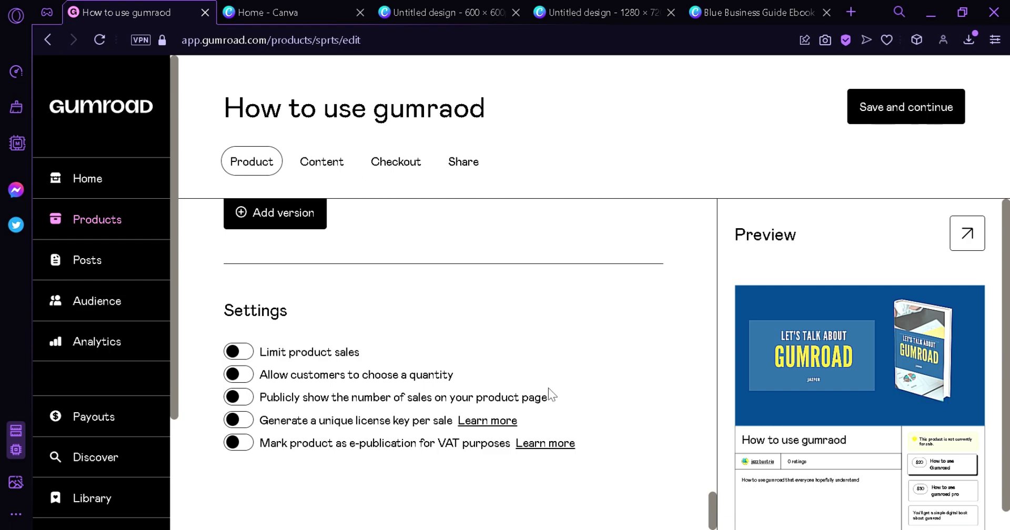
pyautogui.scroll(20, 645, 307)
pyautogui.scroll(5, 390, 292)
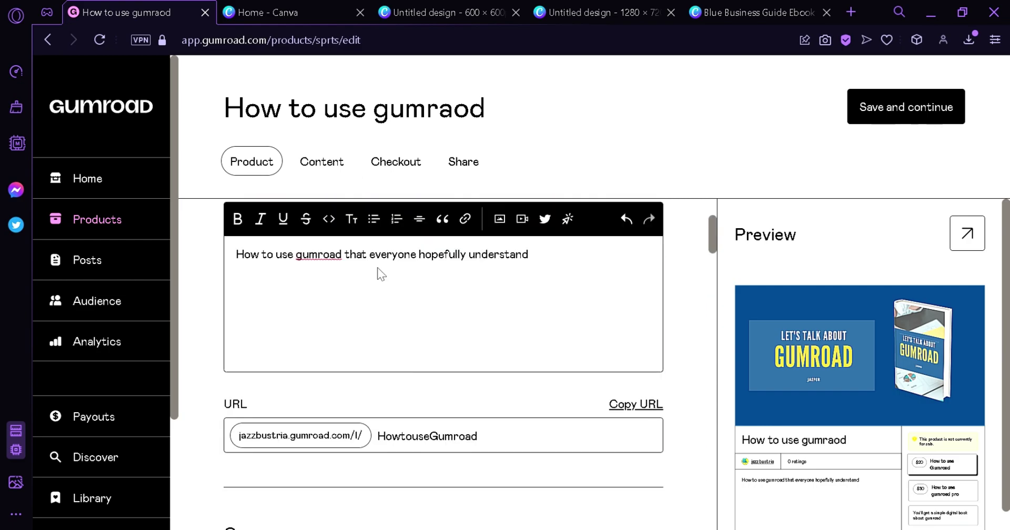
pyautogui.click(321, 162)
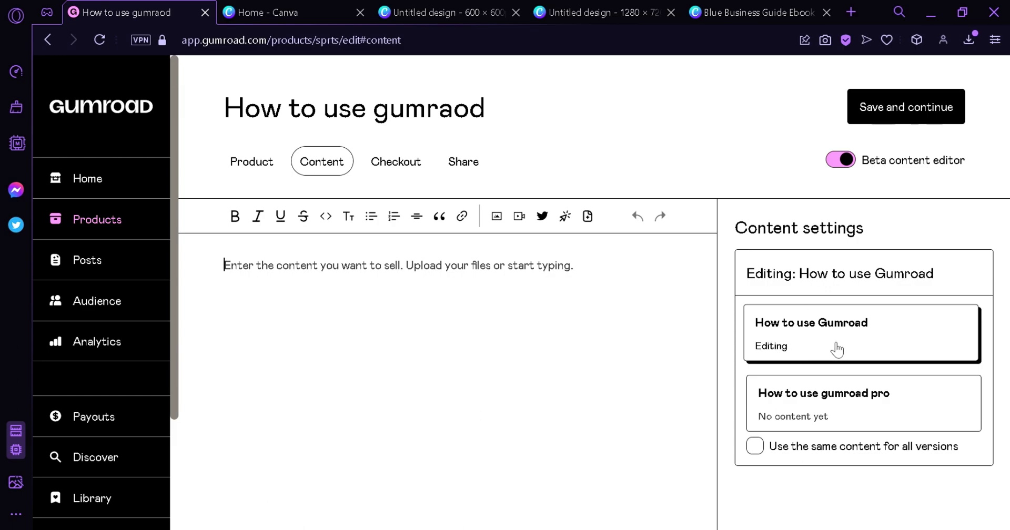
# Write "Easy to use gumroad for beginners" as the content of the How to use Gumroad version
pyautogui.click(865, 403)
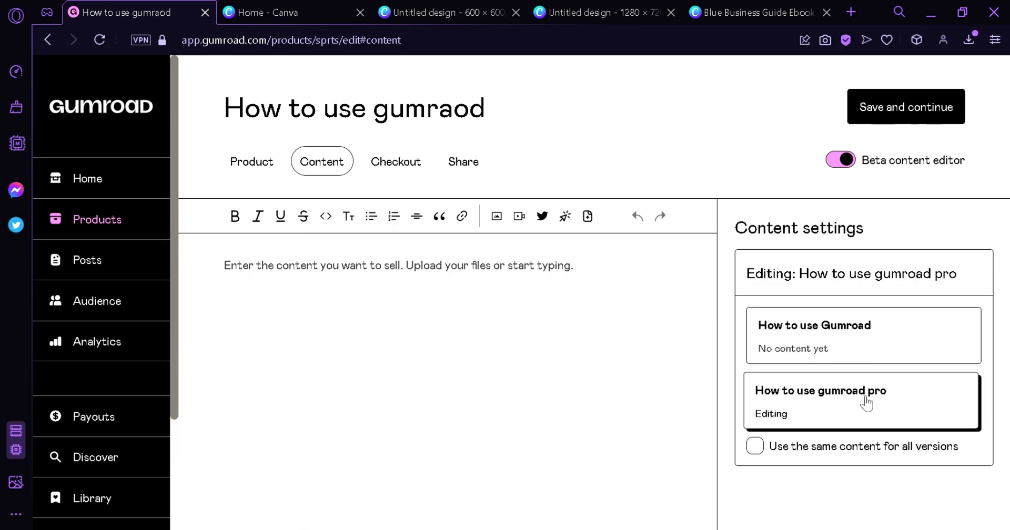
pyautogui.click(905, 349)
pyautogui.click(492, 316)
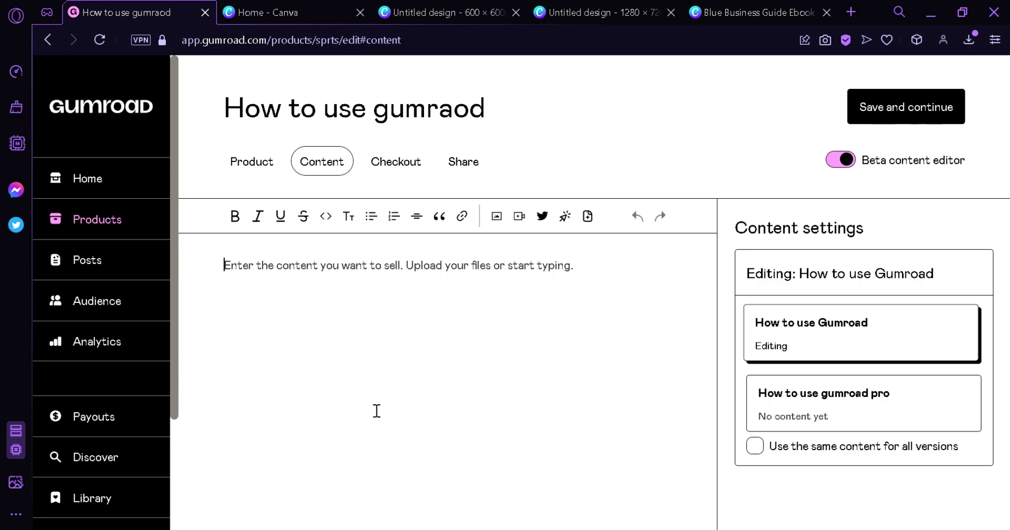
pyautogui.write('Easy to u')
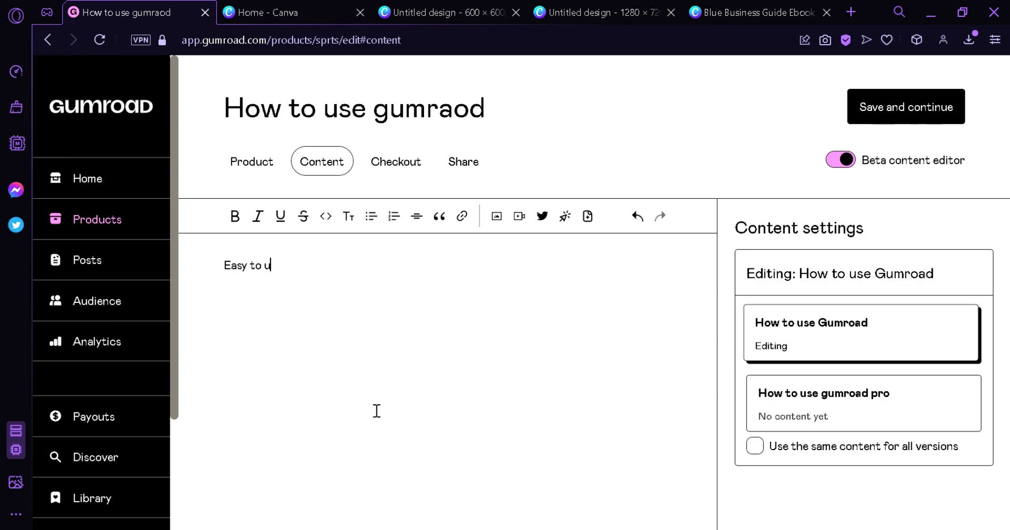
pyautogui.write('se guroad fe')
pyautogui.press('BackSpace')
pyautogui.press('BackSpace')
pyautogui.press('BackSpace')
pyautogui.press('BackSpace')
pyautogui.write('mroad for beg')
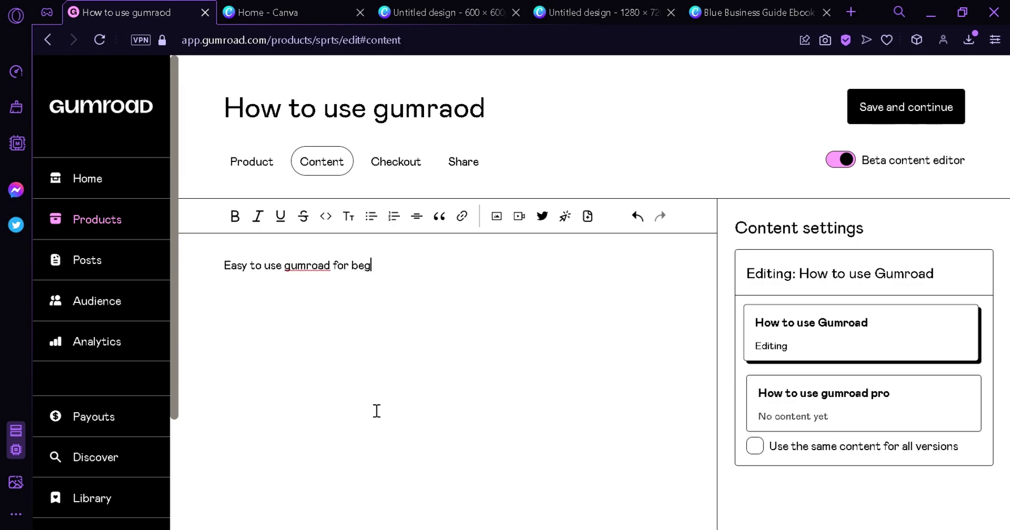
pyautogui.write('inners')
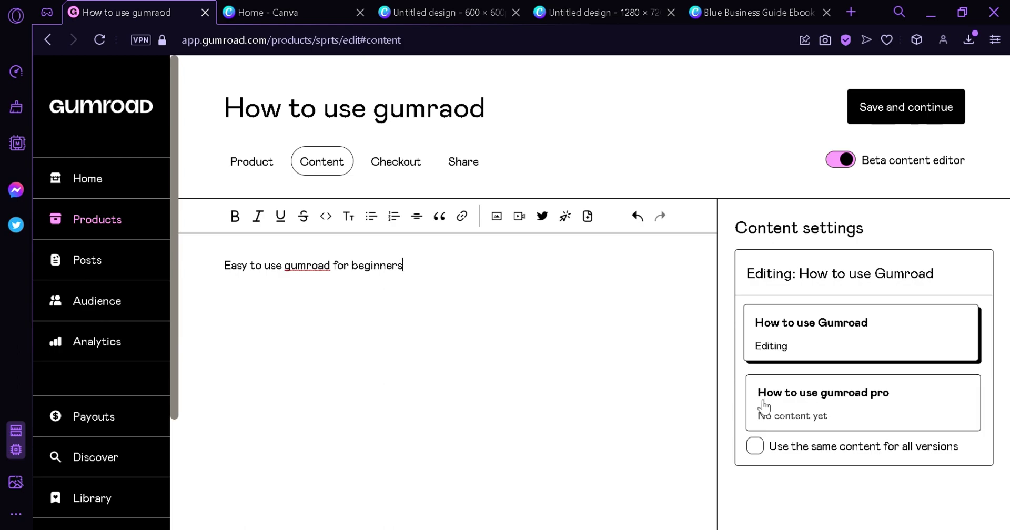
# Write "How to use gumroad like a pro" as the content of the How to use gumroad pro version
pyautogui.click(794, 429)
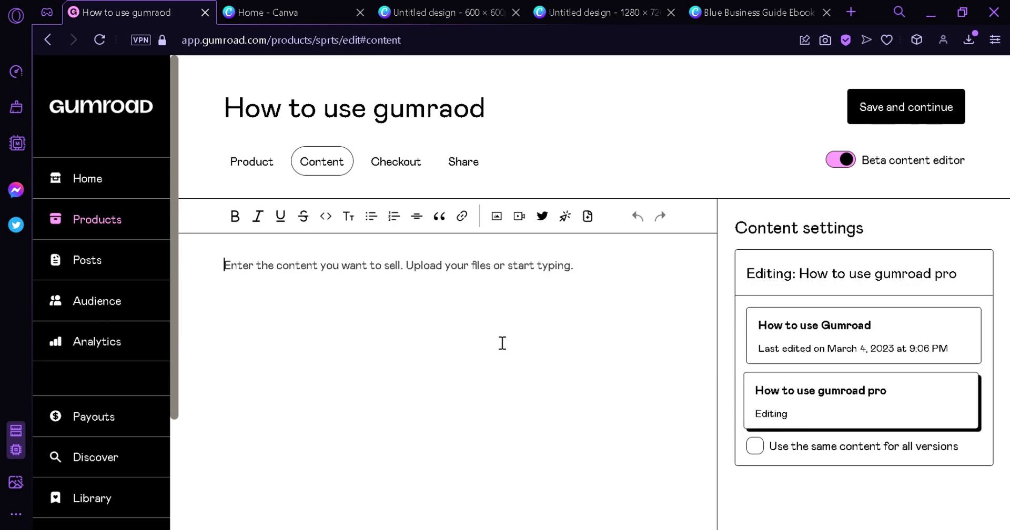
pyautogui.write('How tuse')
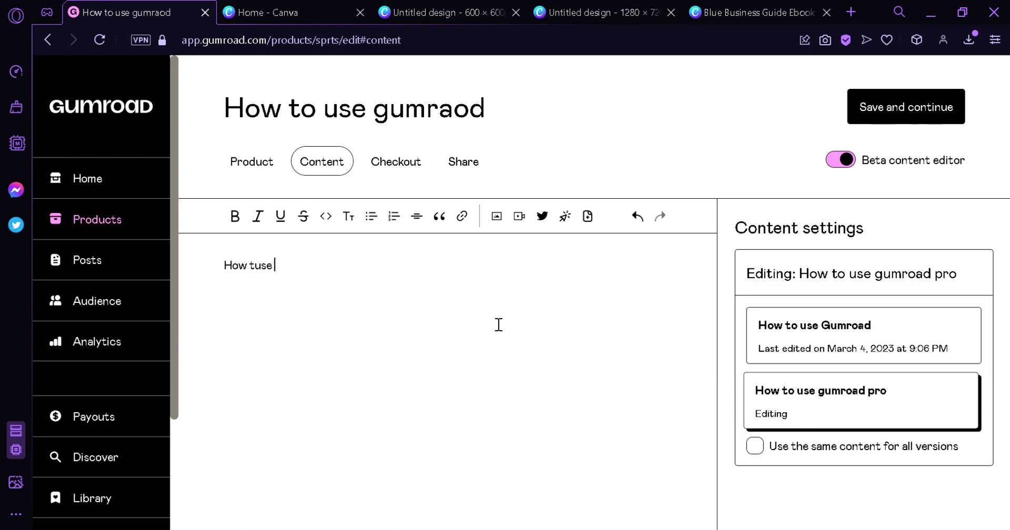
pyautogui.press('BackSpace')
pyautogui.press('BackSpace')
pyautogui.press('BackSpace')
pyautogui.write('o use gumroad like a pro')
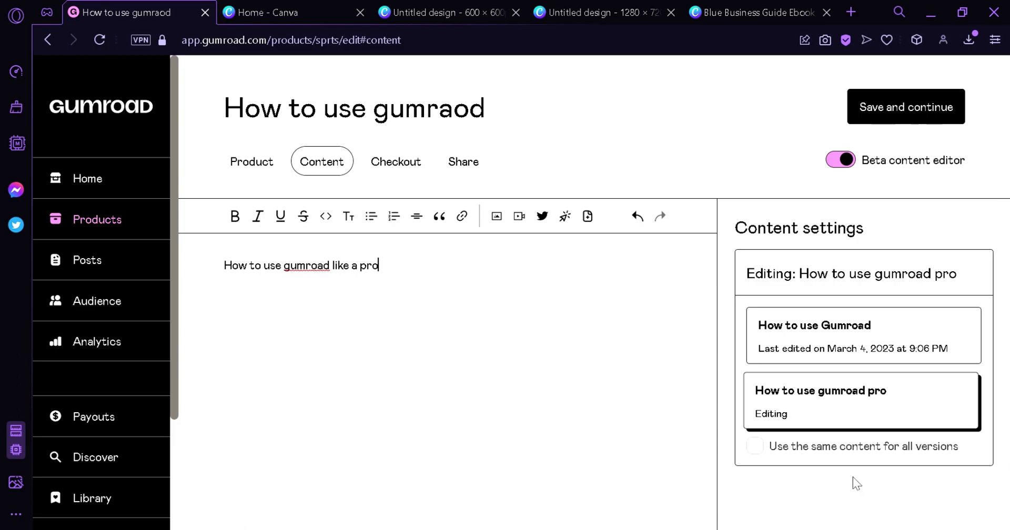
# Look over the product's checkout settings, covering discount codes, the payment form and the receipt
pyautogui.click(394, 169)
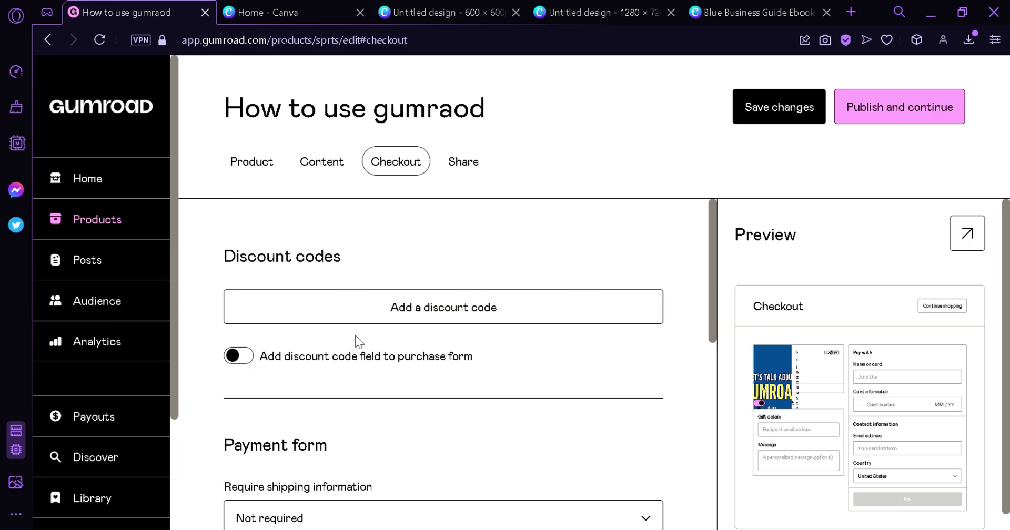
pyautogui.scroll(-3, 704, 343)
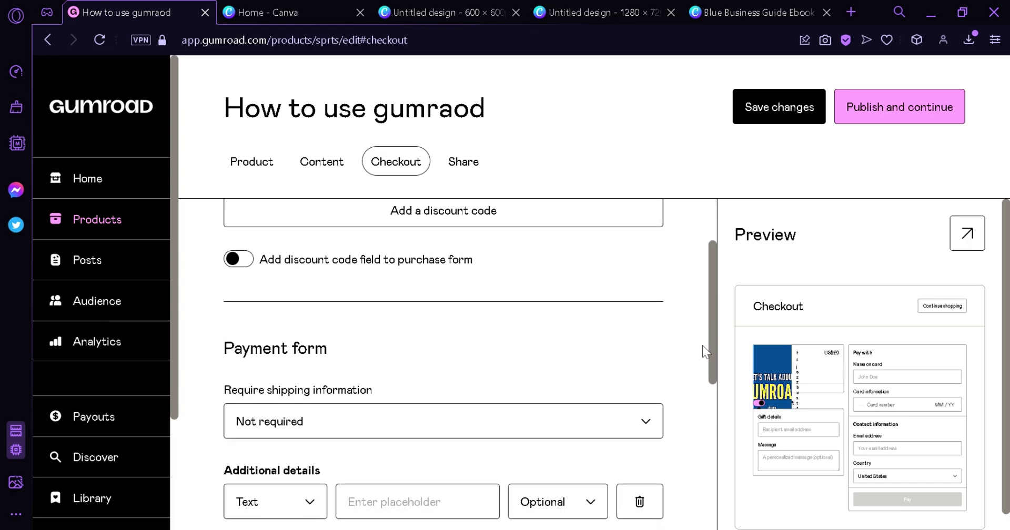
pyautogui.scroll(-2, 693, 380)
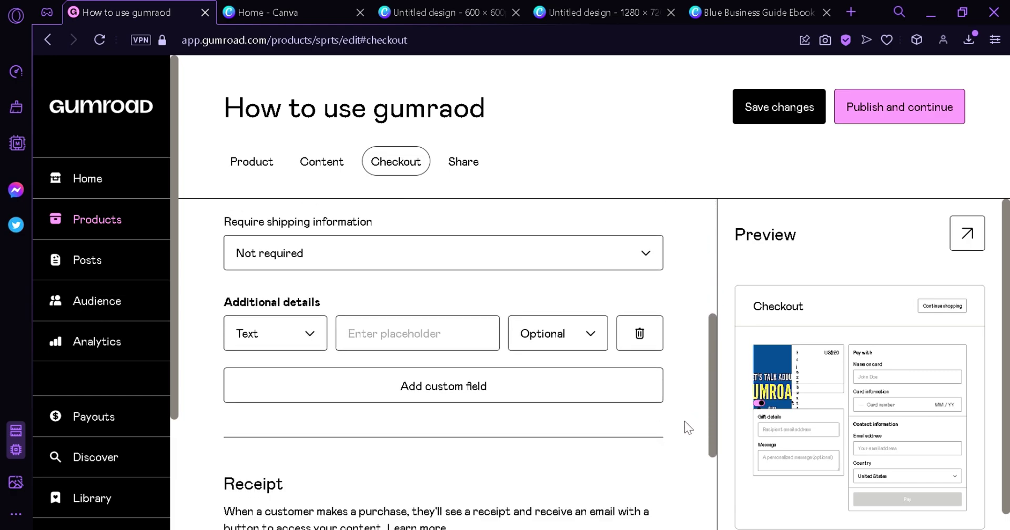
pyautogui.scroll(-3, 684, 424)
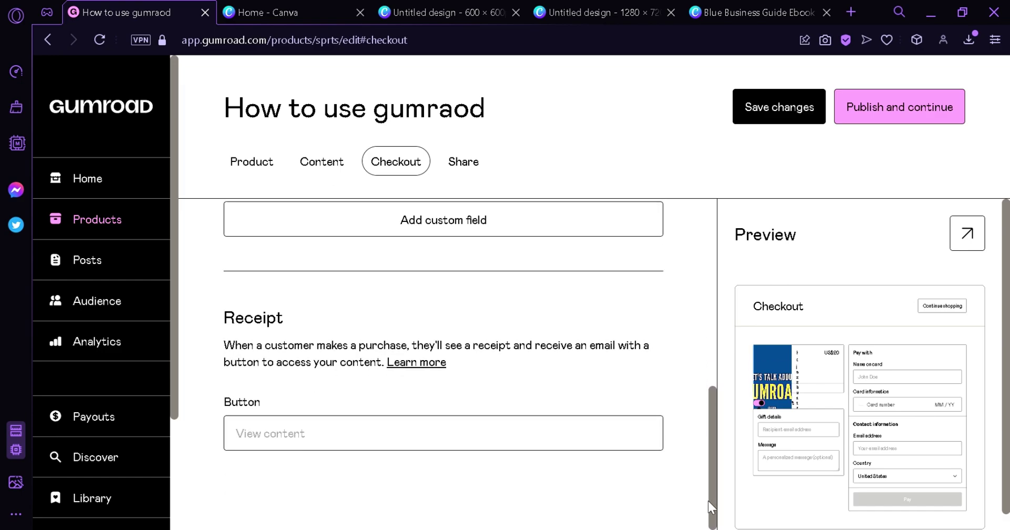
pyautogui.moveTo(714, 518); pyautogui.dragTo(715, 308)
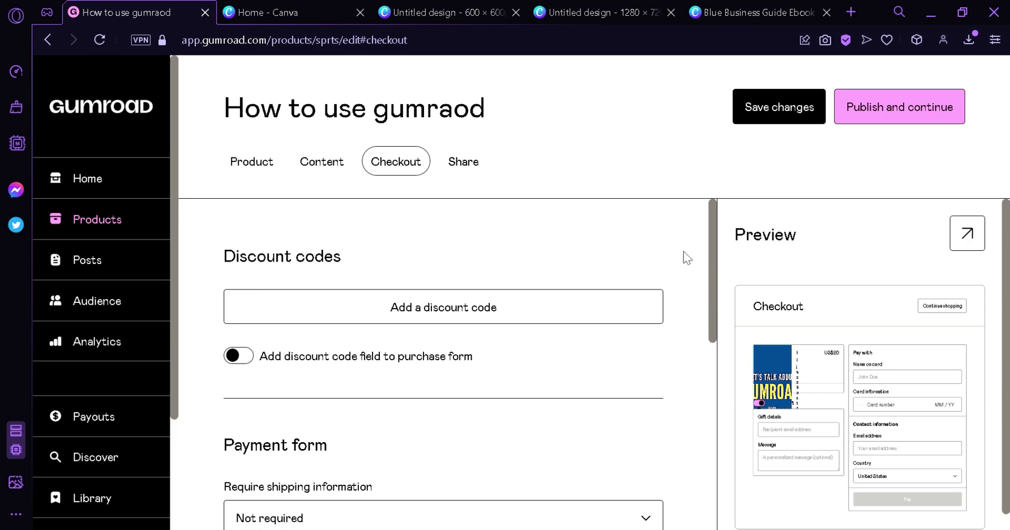
# Try to open the product's sharing settings and its full preview from the checkout settings
pyautogui.click(472, 177)
pyautogui.scroll(-1, 853, 311)
pyautogui.scroll(1, 894, 337)
pyautogui.click(967, 232)
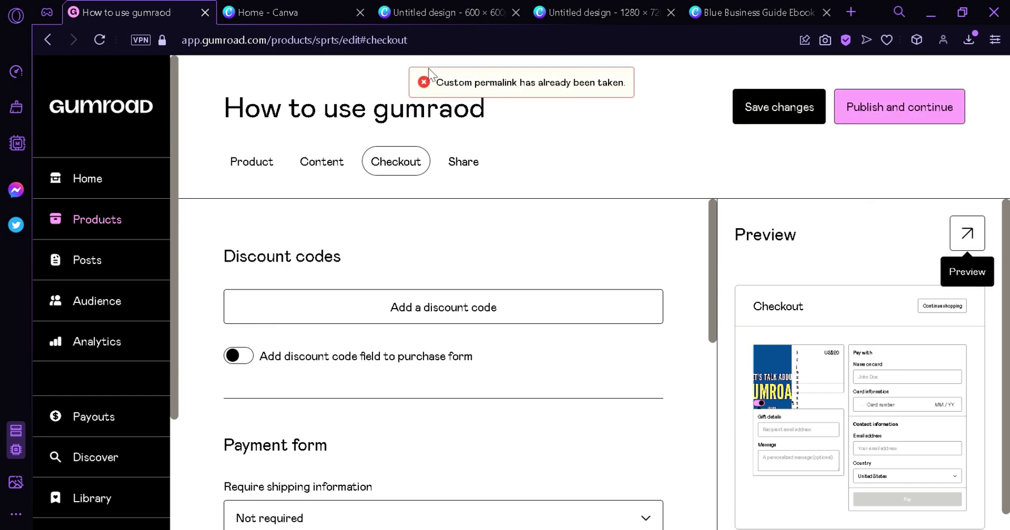
# Set the ending of the product's custom URL to HowtouseGumroad2 and open the full product preview
pyautogui.click(245, 168)
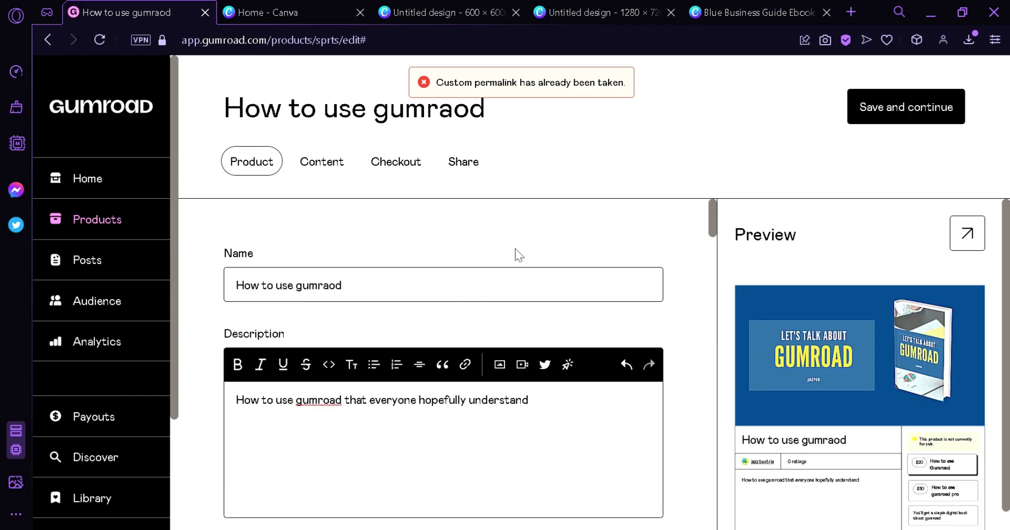
pyautogui.moveTo(714, 232)
pyautogui.mouseDown()
pyautogui.moveTo(703, 274)
pyautogui.moveTo(708, 244)
pyautogui.mouseUp()
pyautogui.click(503, 397)
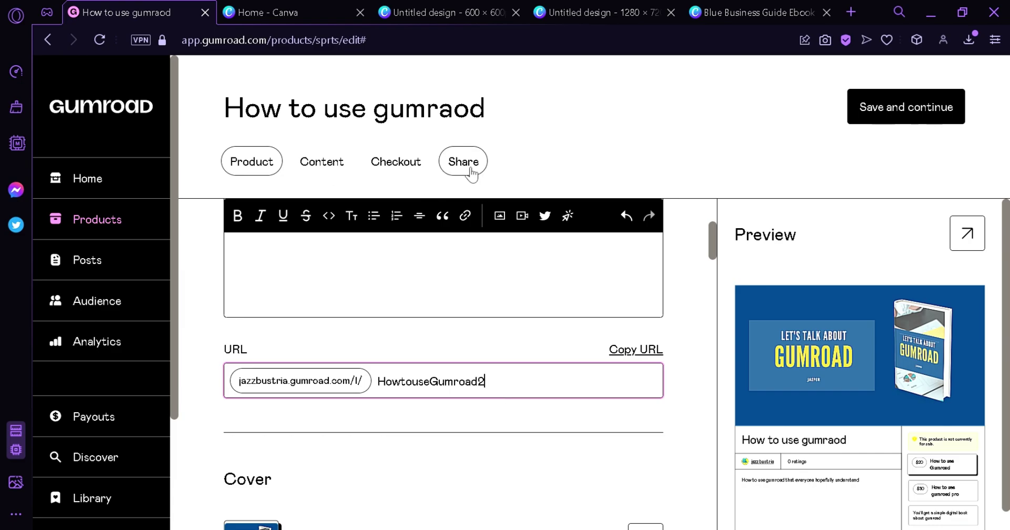
pyautogui.click(959, 242)
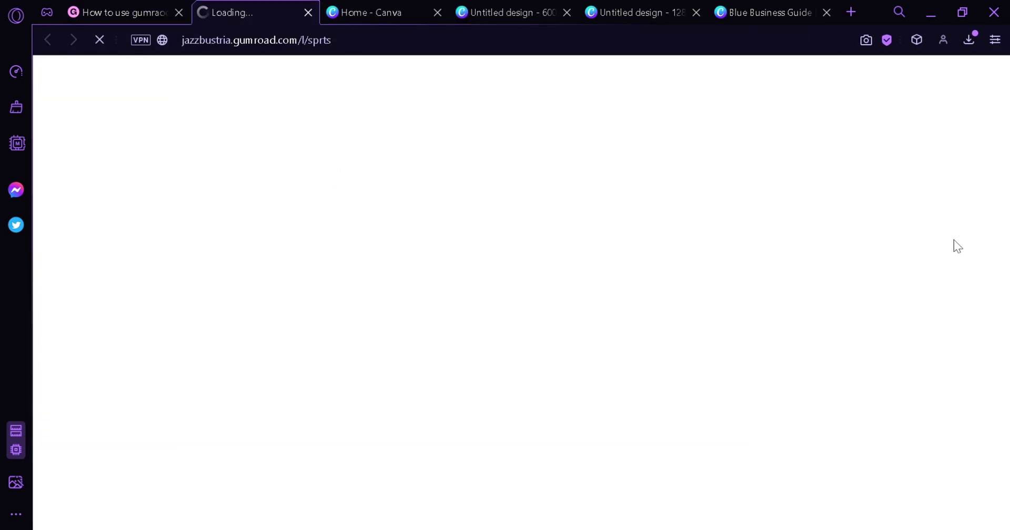